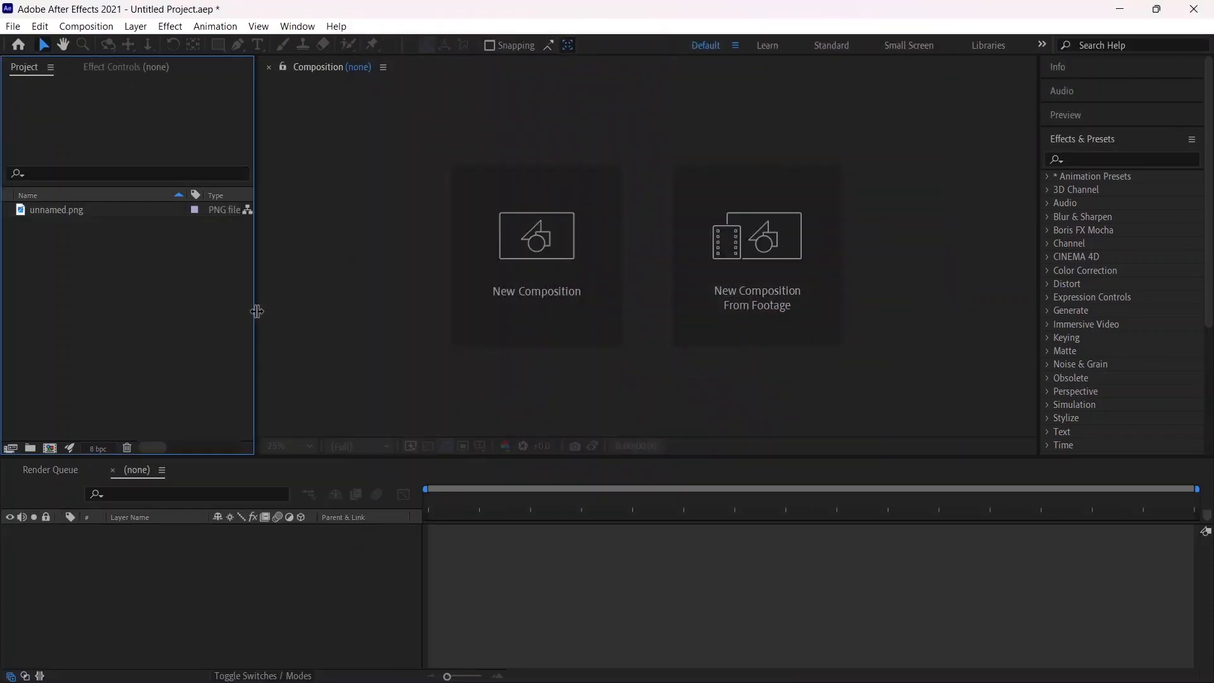
Step: Create a 4-second 1920 x 1080 composition named Comp 1 and add unnamed.png to it as a layer
left_click(49, 447)
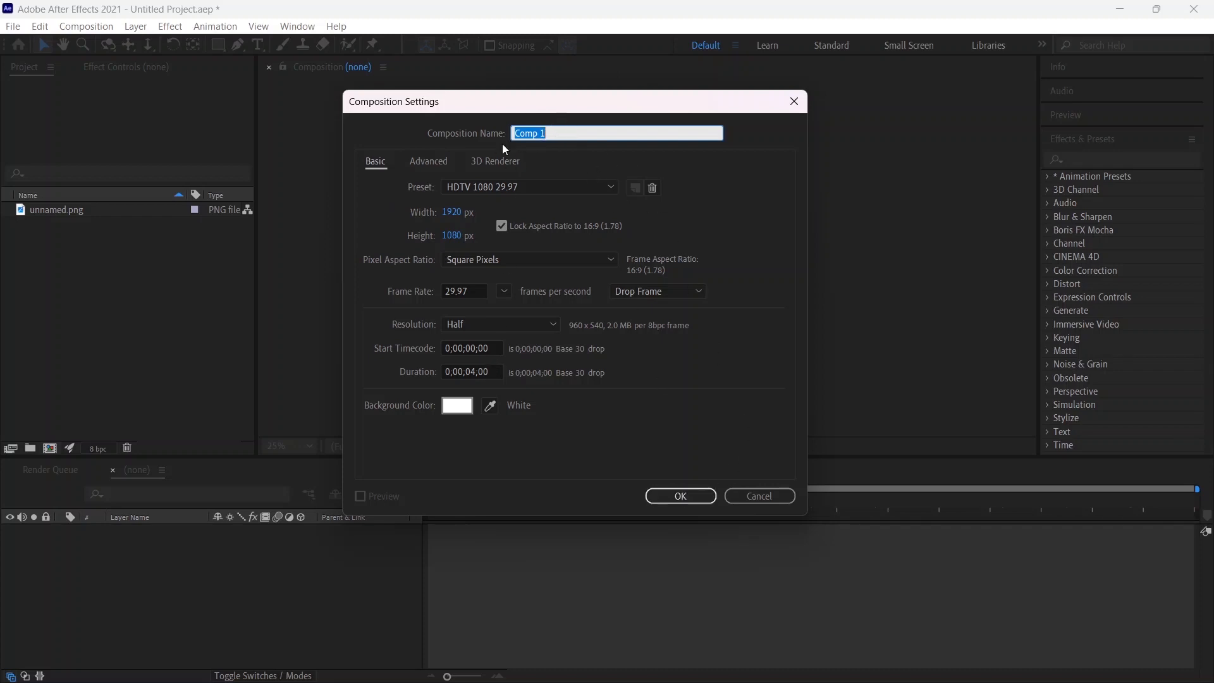
left_click(680, 497)
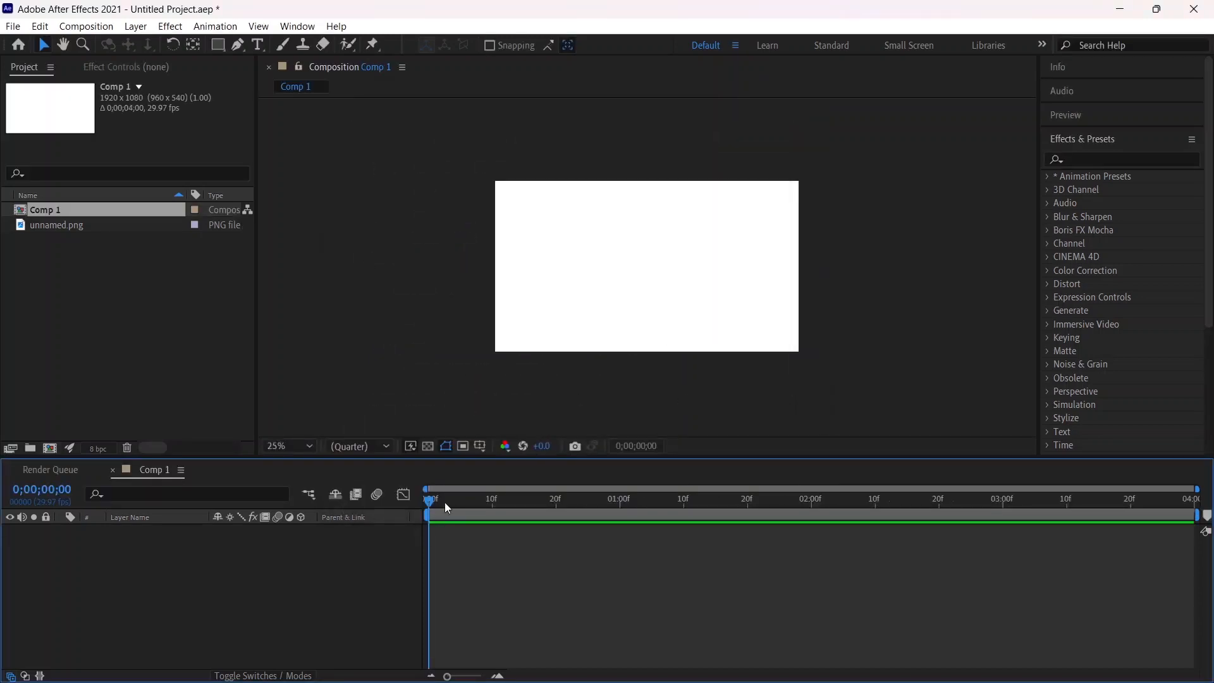
left_click(56, 226)
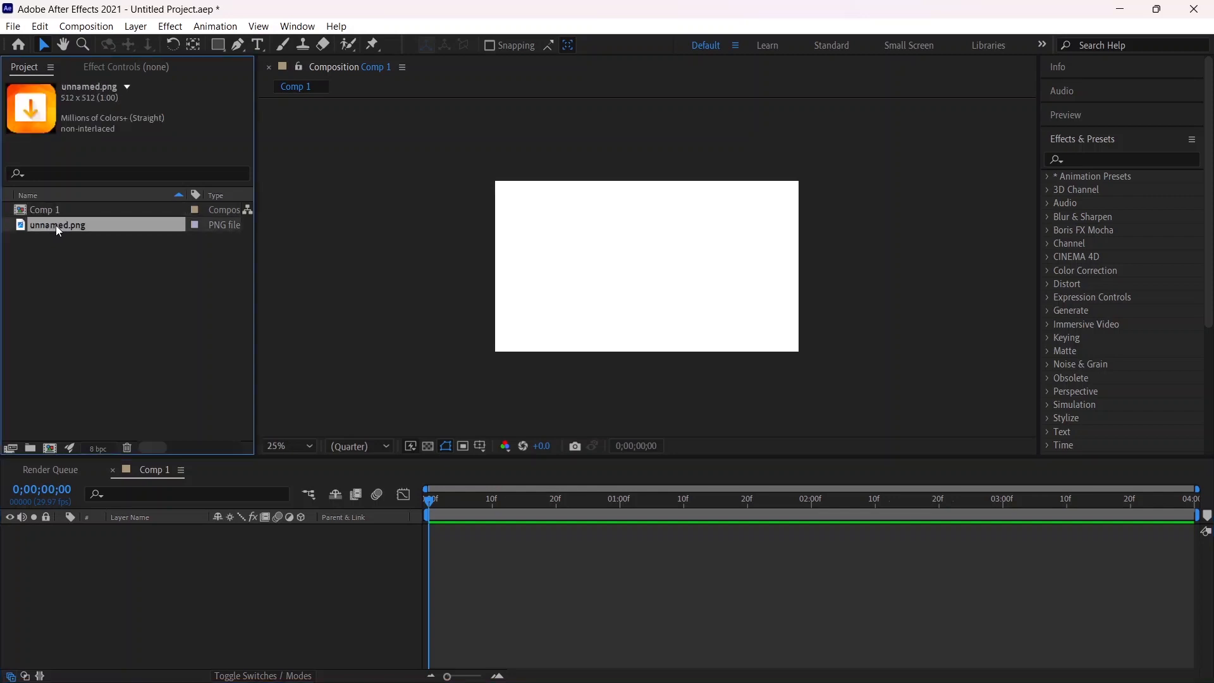
left_click_drag(51, 226, 165, 572)
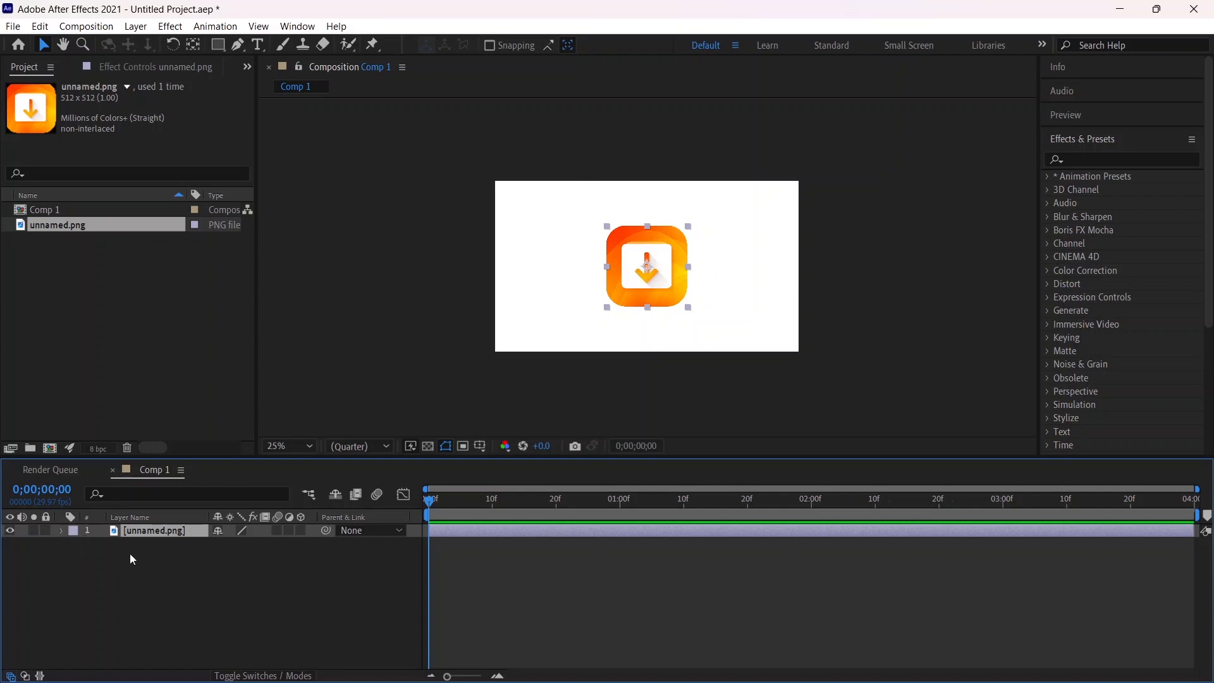
Step: Reveal the image layer's transform properties and move the image toward the frame's left side, to about 336, 532
left_click(61, 531)
left_click(75, 545)
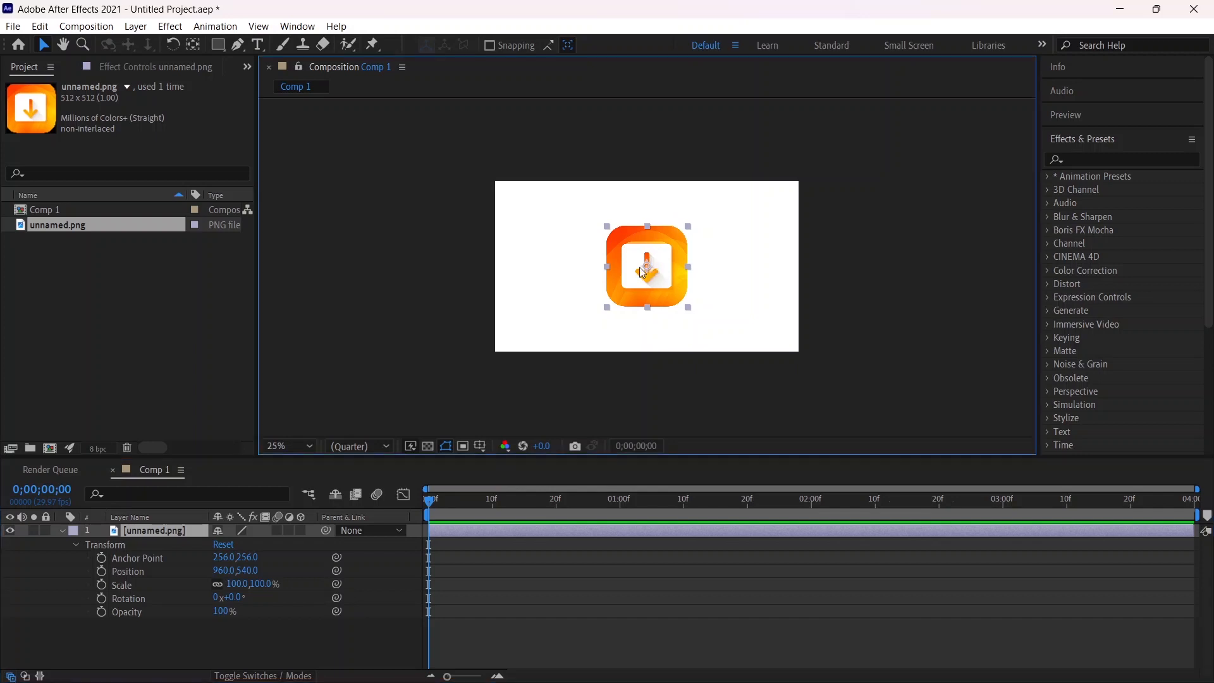
left_click_drag(660, 287, 535, 283)
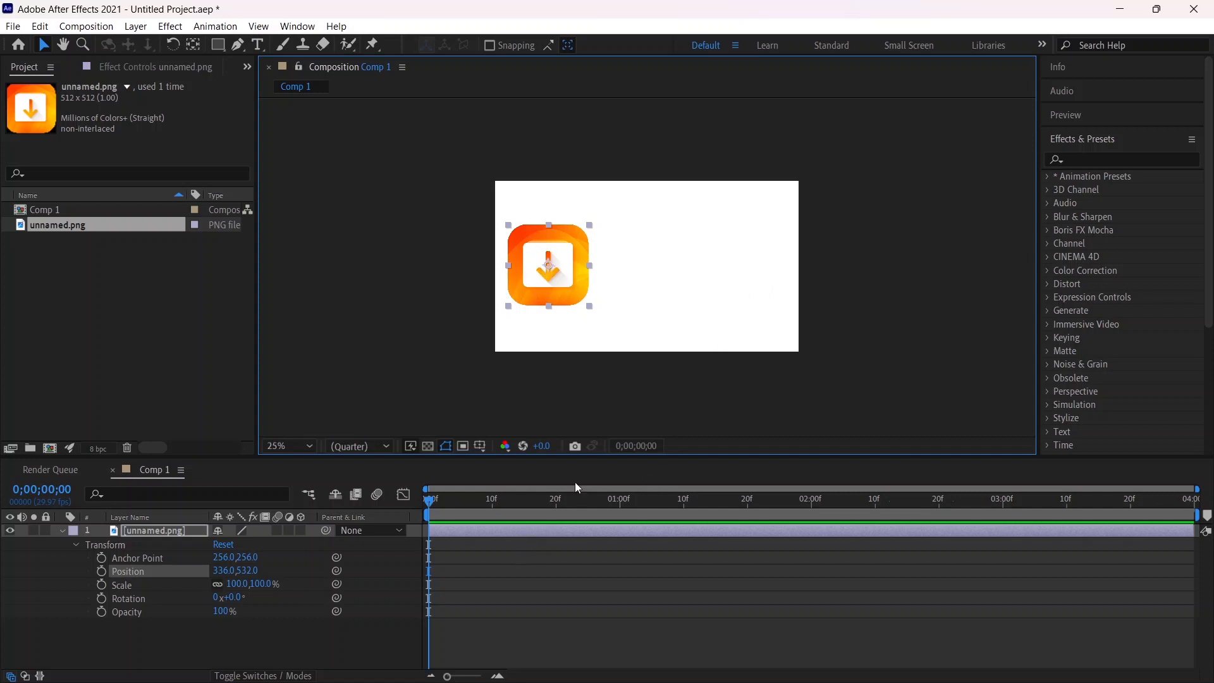
left_click(102, 572)
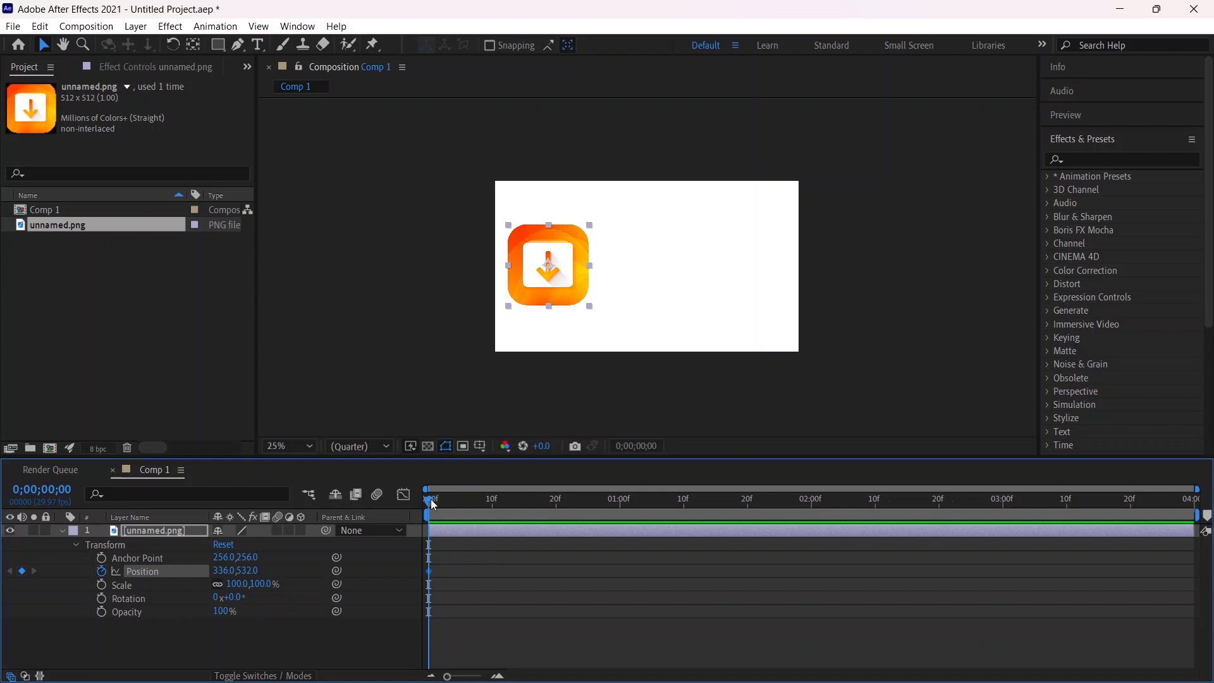
left_click_drag(433, 502, 525, 503)
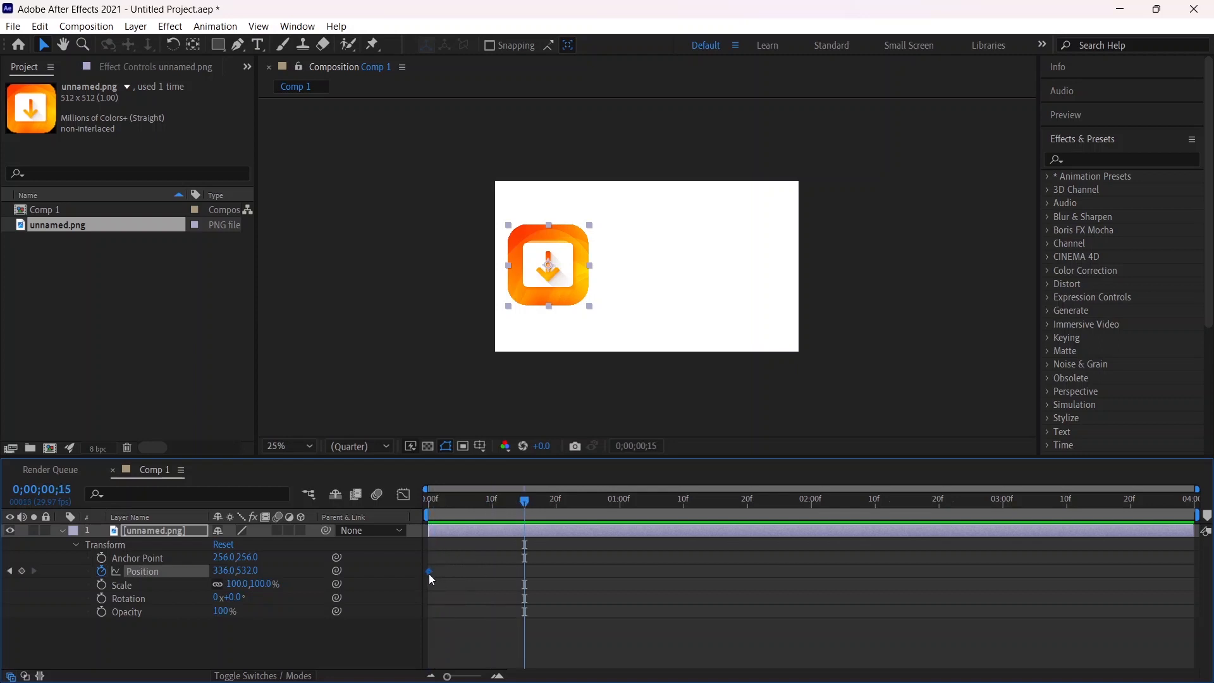
mouse_move(431, 579)
left_click(103, 571)
left_click_drag(521, 503, 427, 513)
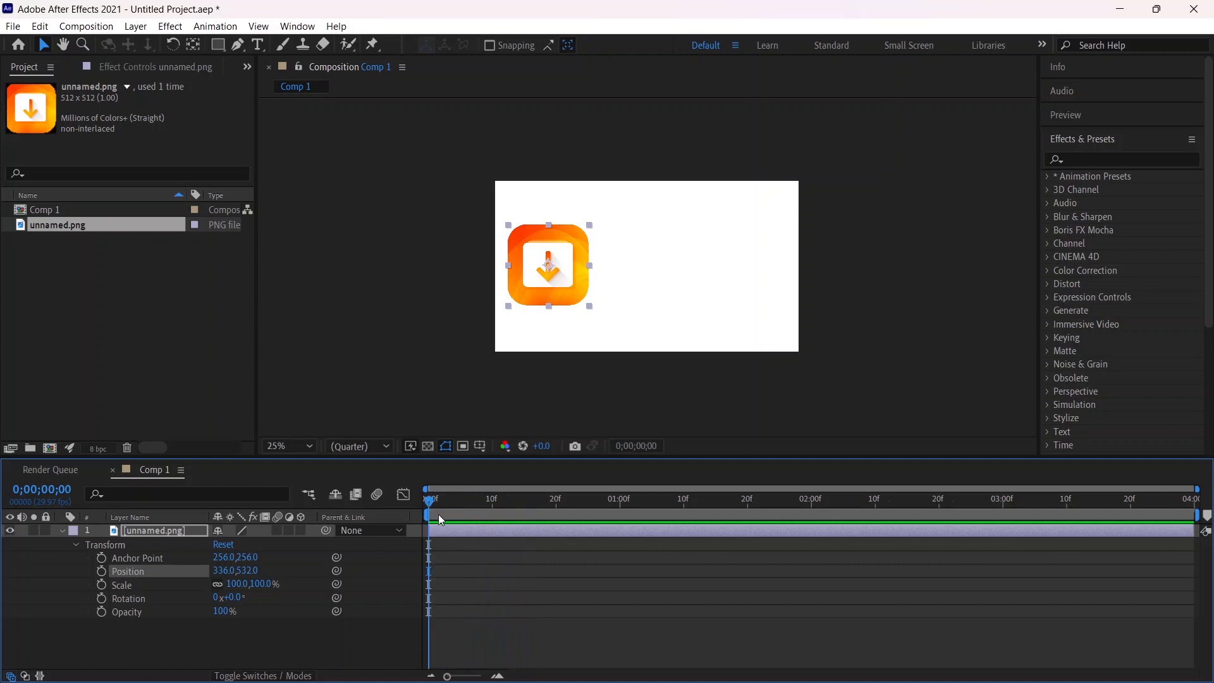
Step: Add Position keyframes to the image layer at 0 seconds and at 1 second
left_click(102, 573)
left_click_drag(430, 500, 625, 501)
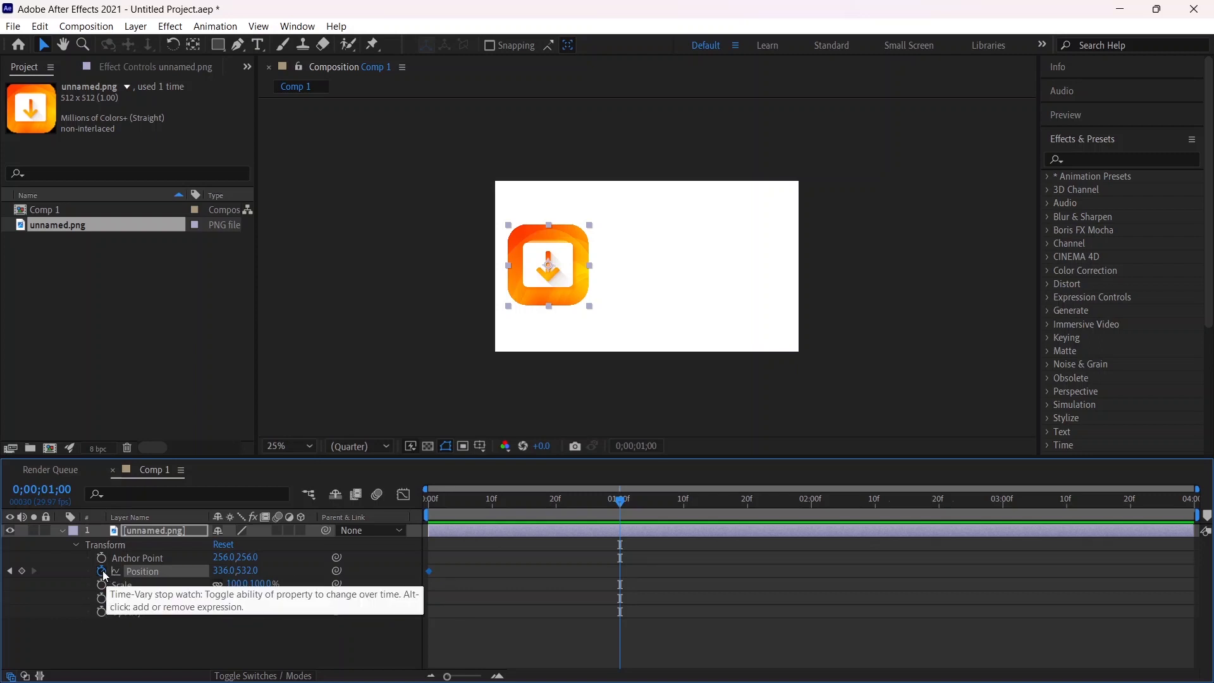
left_click(23, 571)
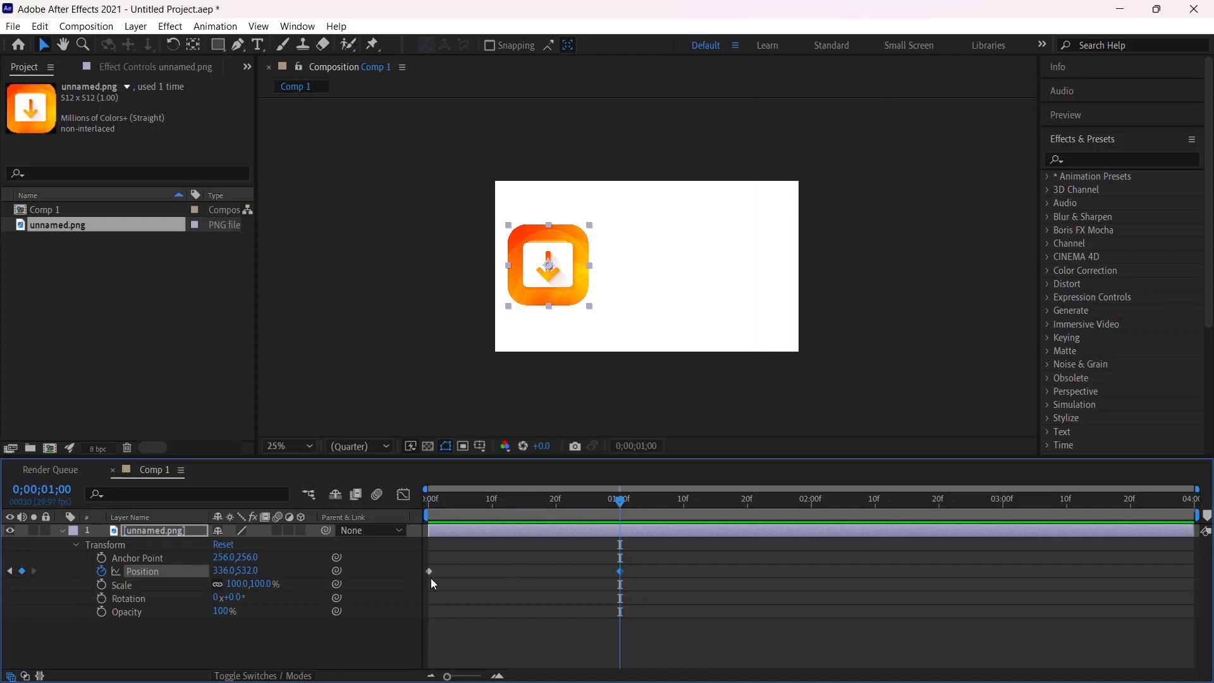
Step: Set the image's horizontal position to about 1543 at the 1-second keyframe, so it moves across to the frame's right side
left_click_drag(620, 500, 683, 546)
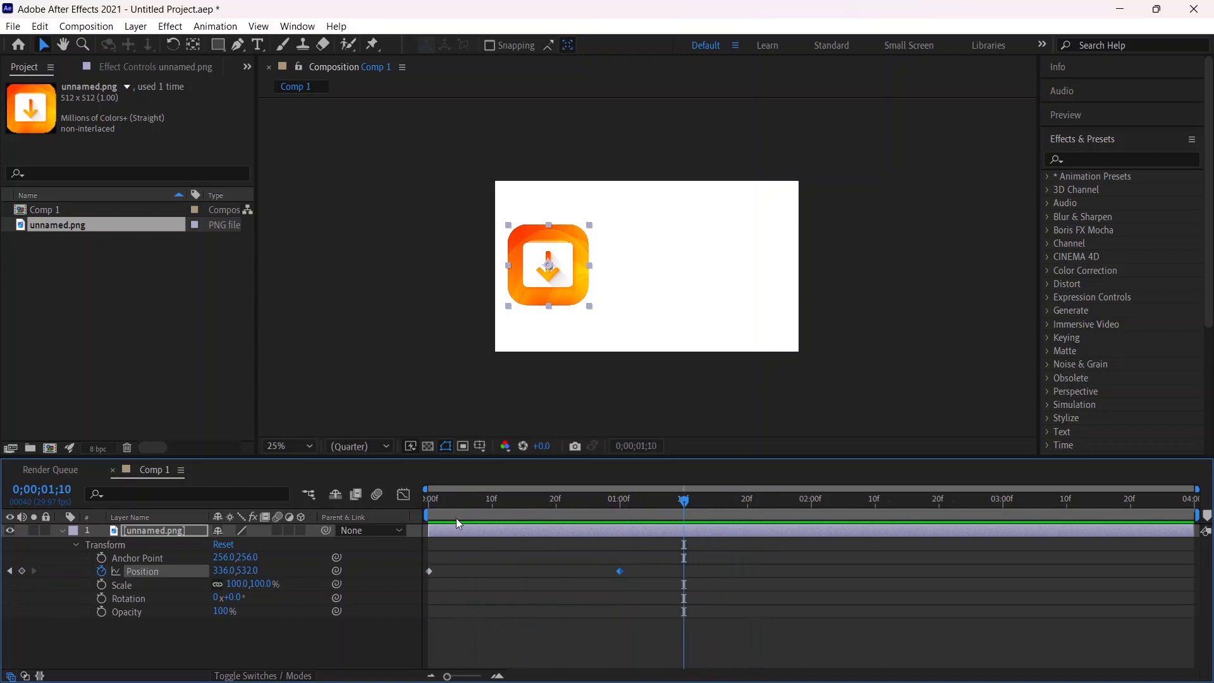
left_click_drag(464, 495, 424, 509)
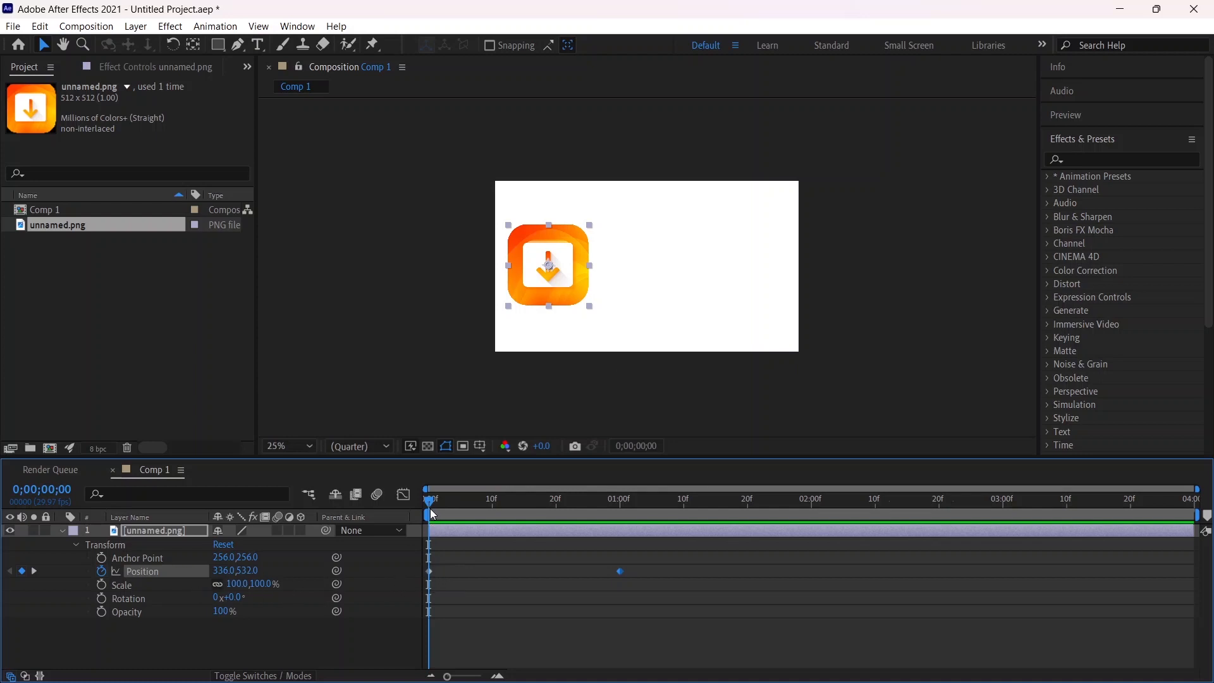
left_click_drag(430, 508, 625, 512)
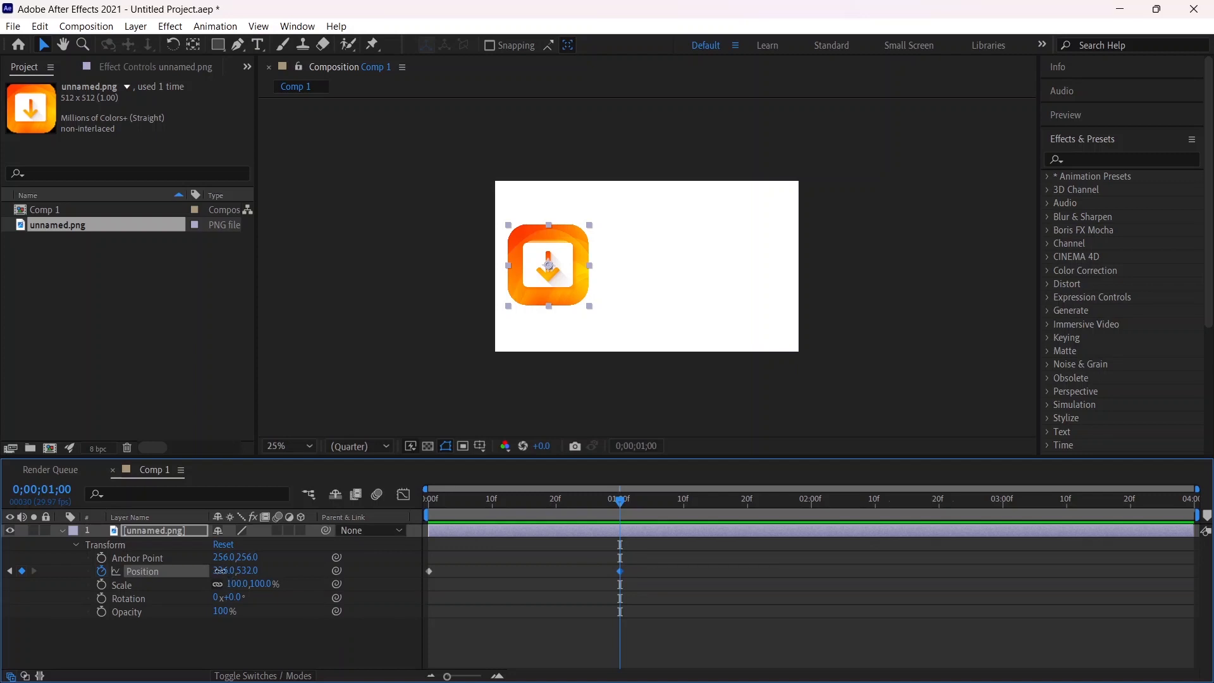
left_click_drag(222, 570, 565, 565)
left_click_drag(806, 573, 1113, 571)
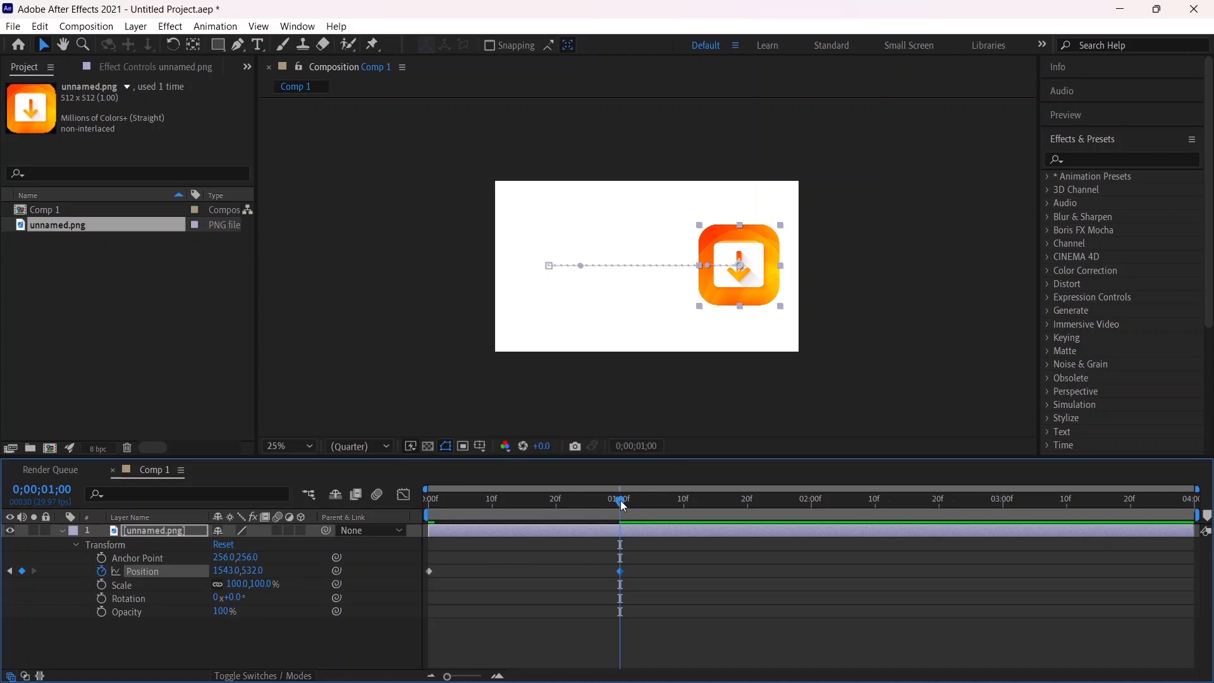
Step: Play the image's position animation from the start of the timeline several times
left_click_drag(621, 503, 373, 521)
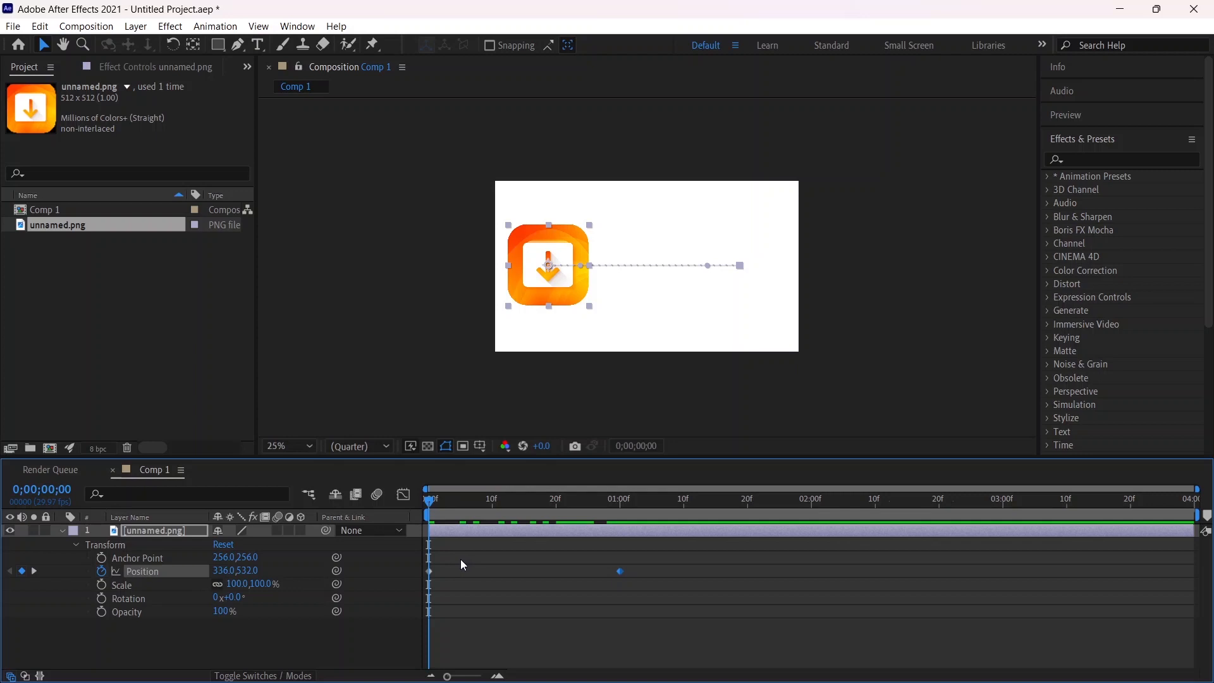
key("space")
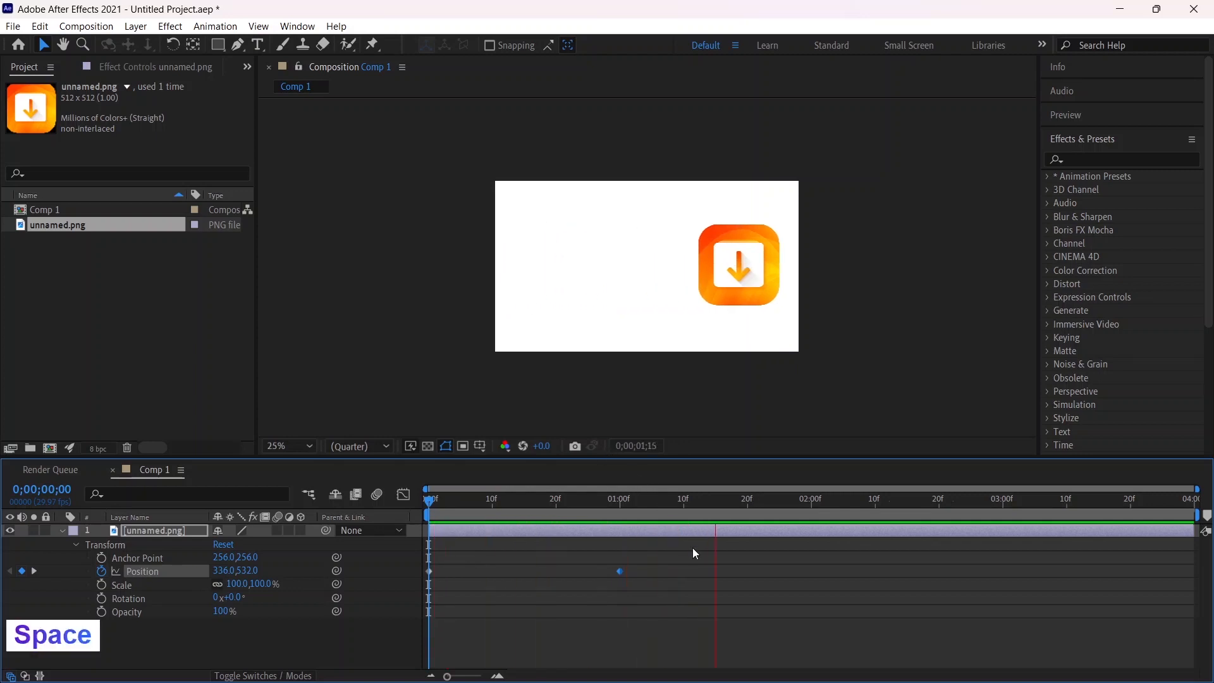
key("space")
left_click_drag(815, 500, 268, 507)
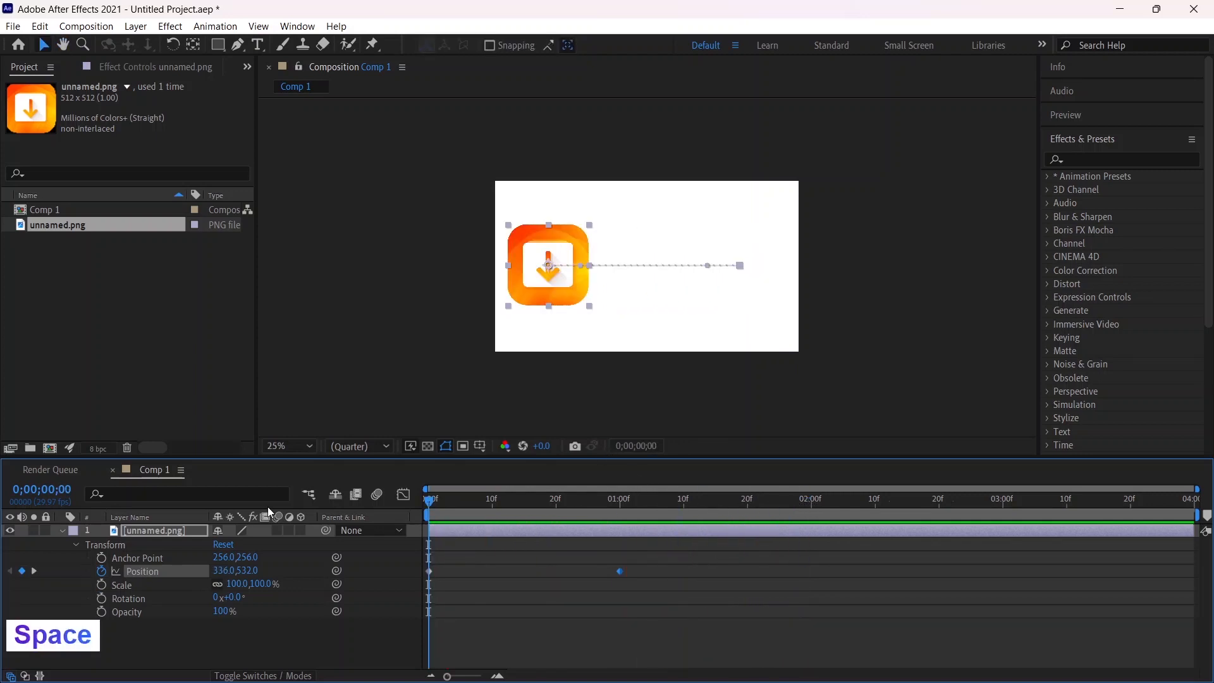
key("space")
key("space")
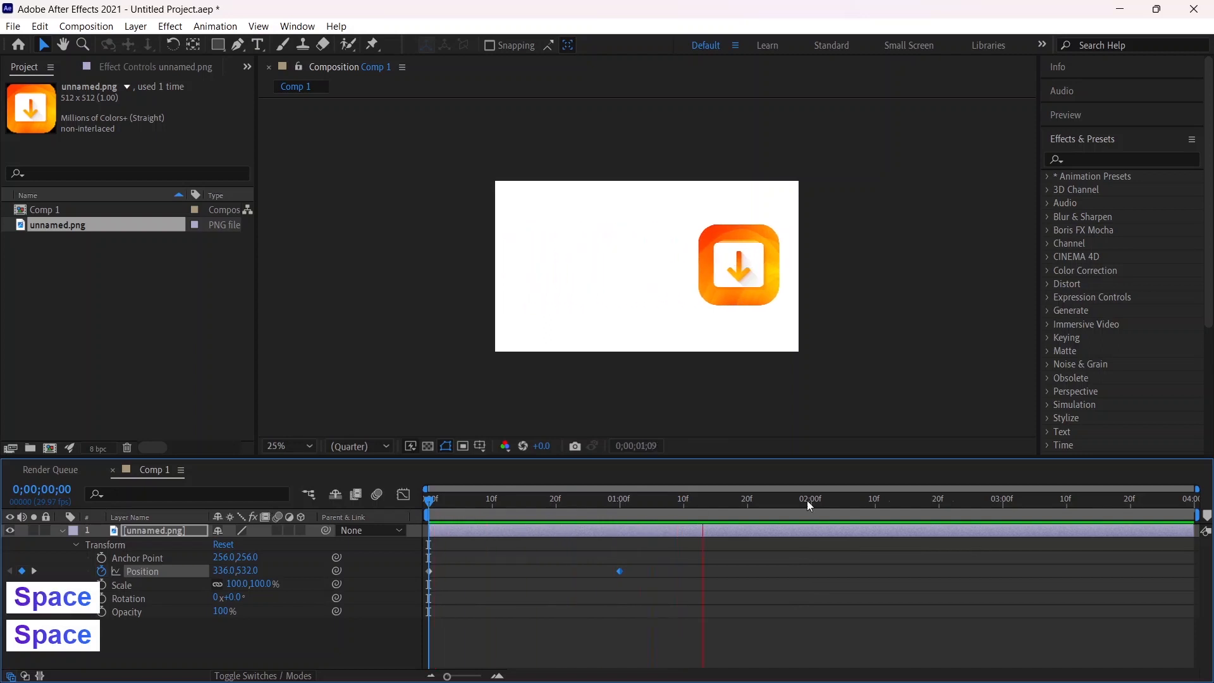
left_click_drag(696, 500, 408, 517)
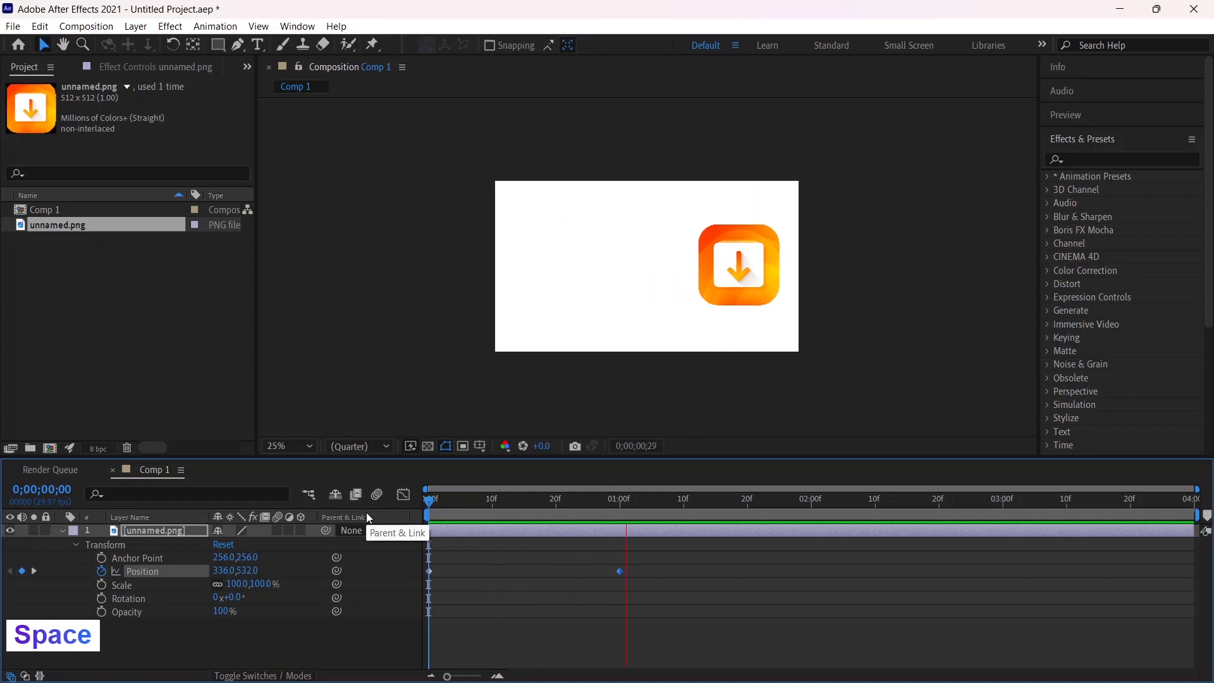
key("space")
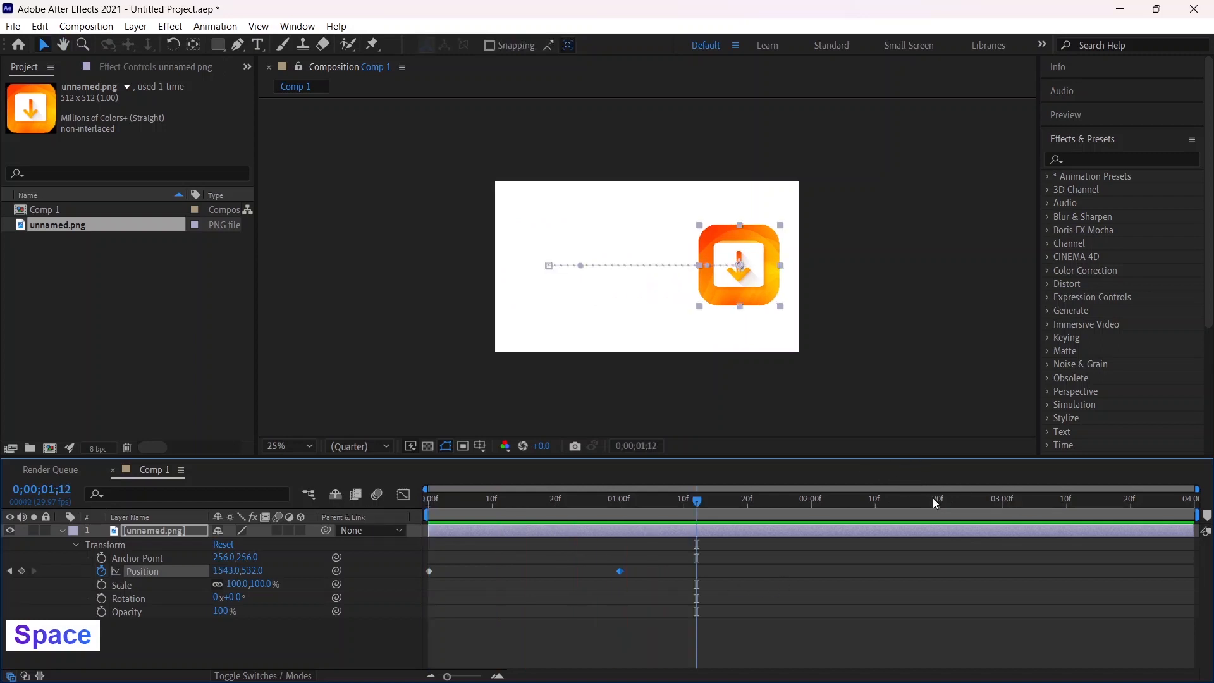
Step: Return to the 1-second mark and shorten Comp 1's duration to 0;00;01;00
left_click_drag(696, 500, 622, 505)
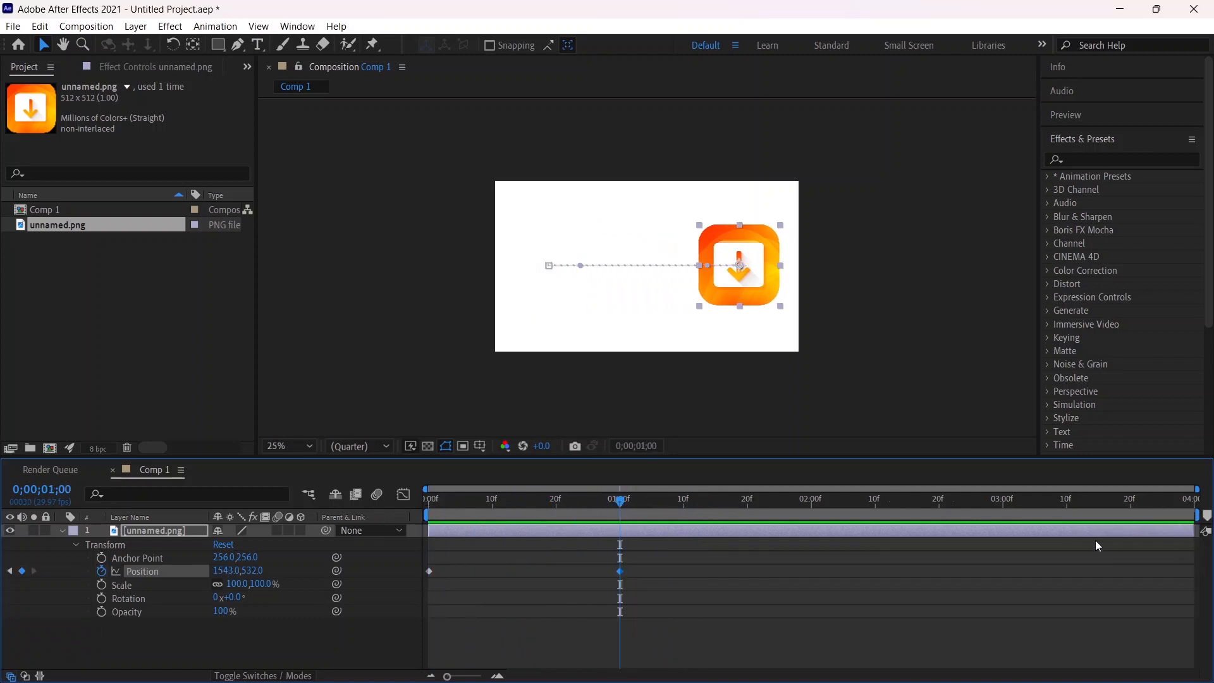
left_click(54, 211)
right_click(57, 210)
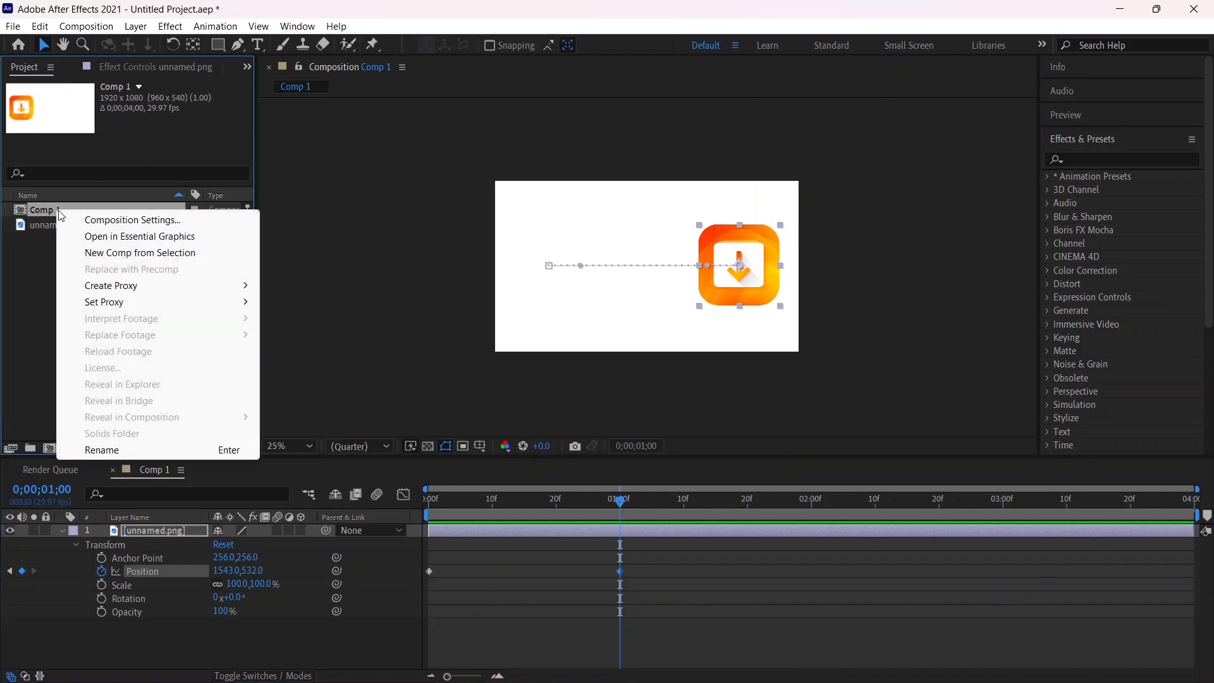
left_click(155, 221)
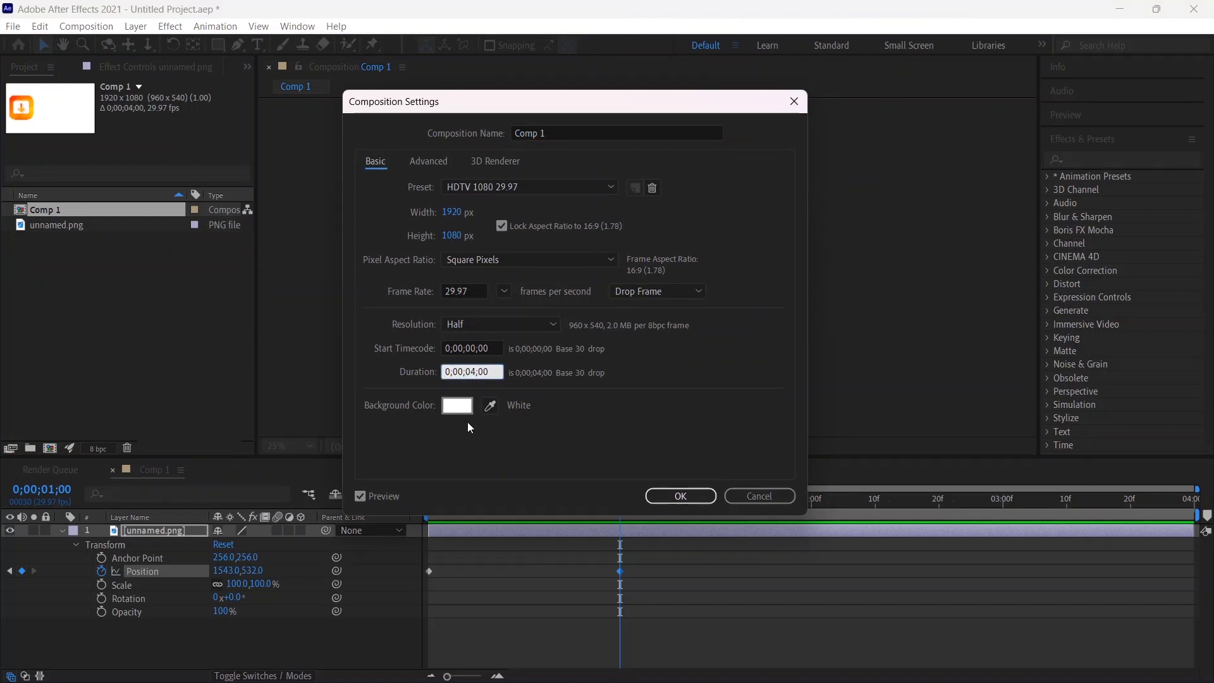
key("BackSpace")
type("1")
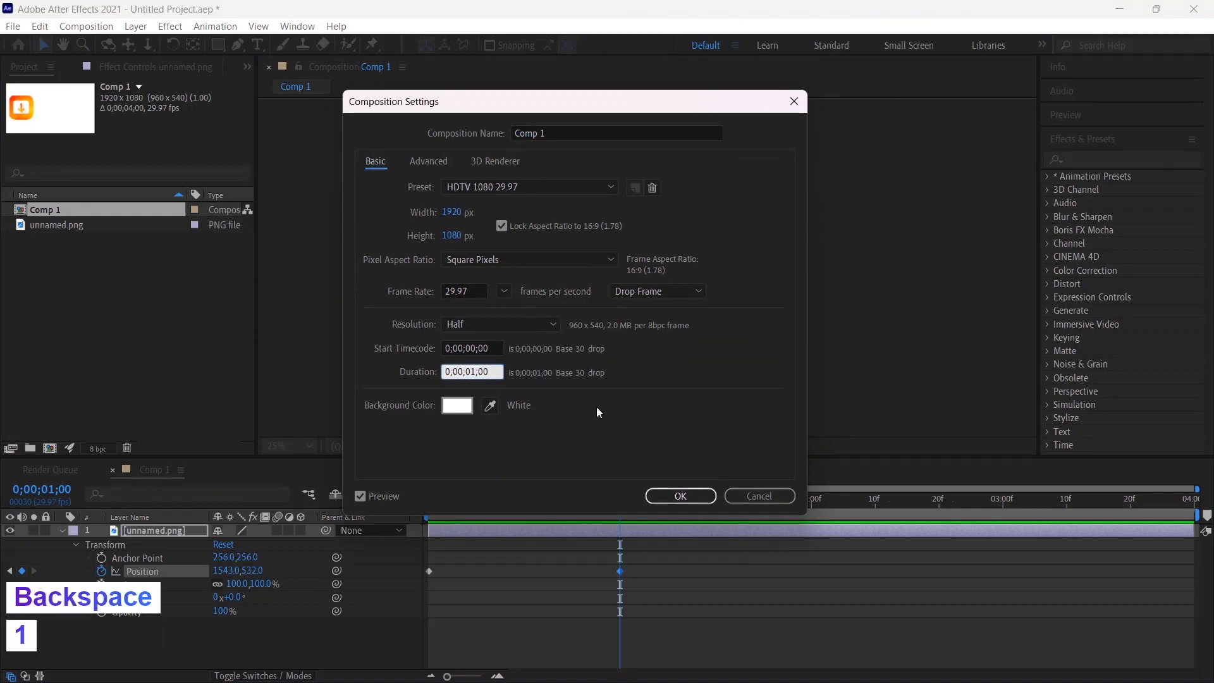
left_click(683, 497)
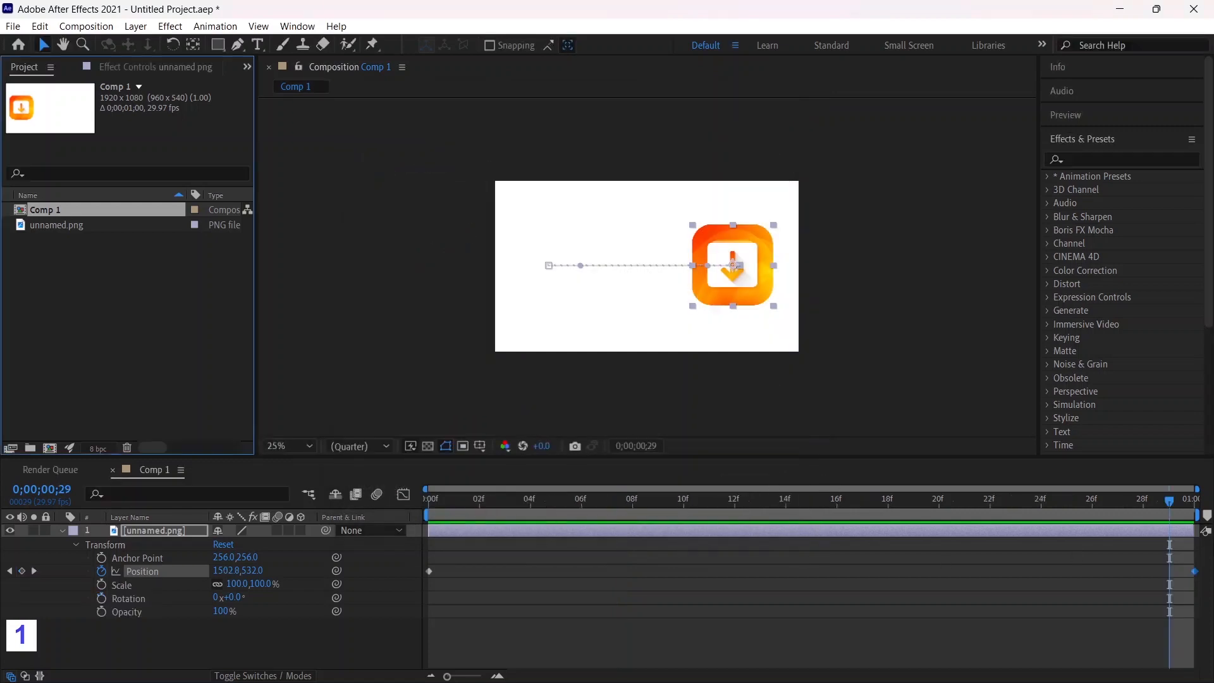
Step: Preview the shortened composition from its first frame
left_click(1170, 504)
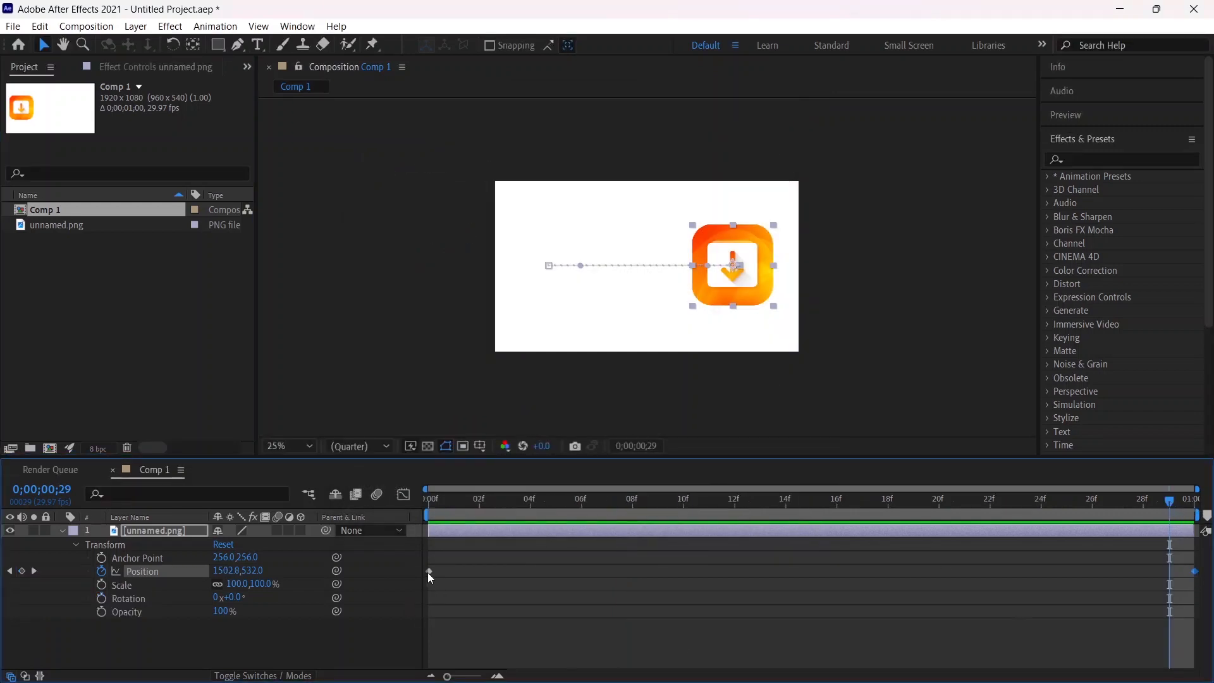
left_click_drag(1174, 513, 275, 442)
key("space")
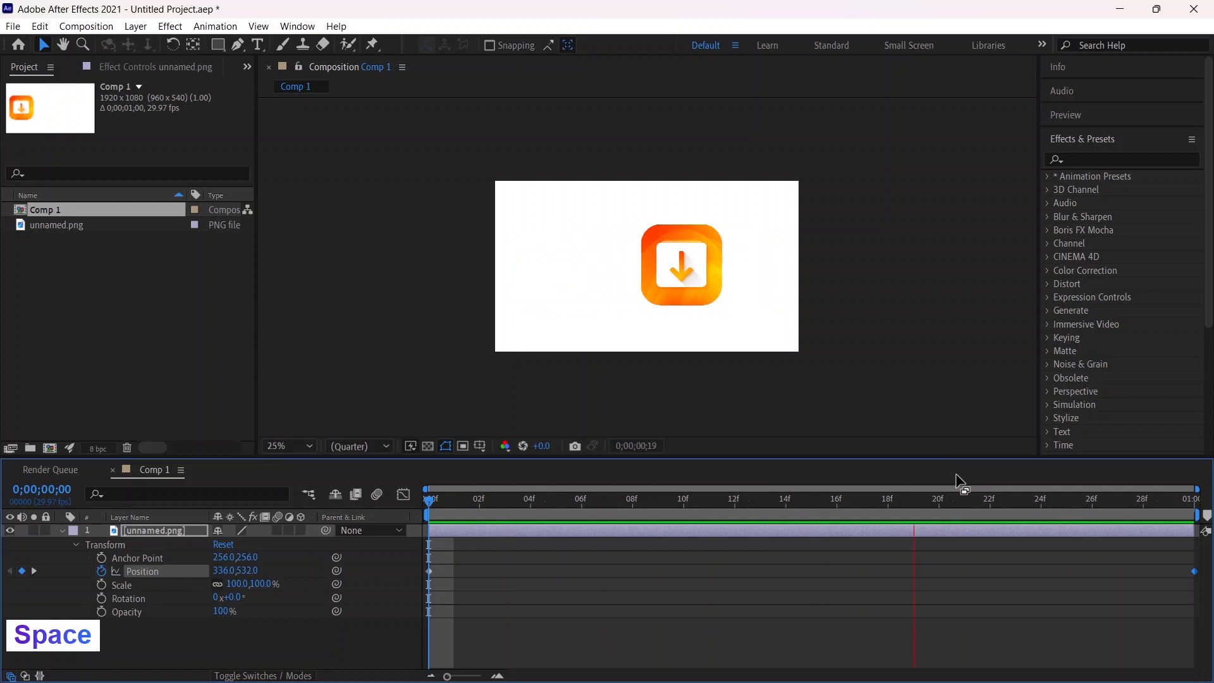
key("space")
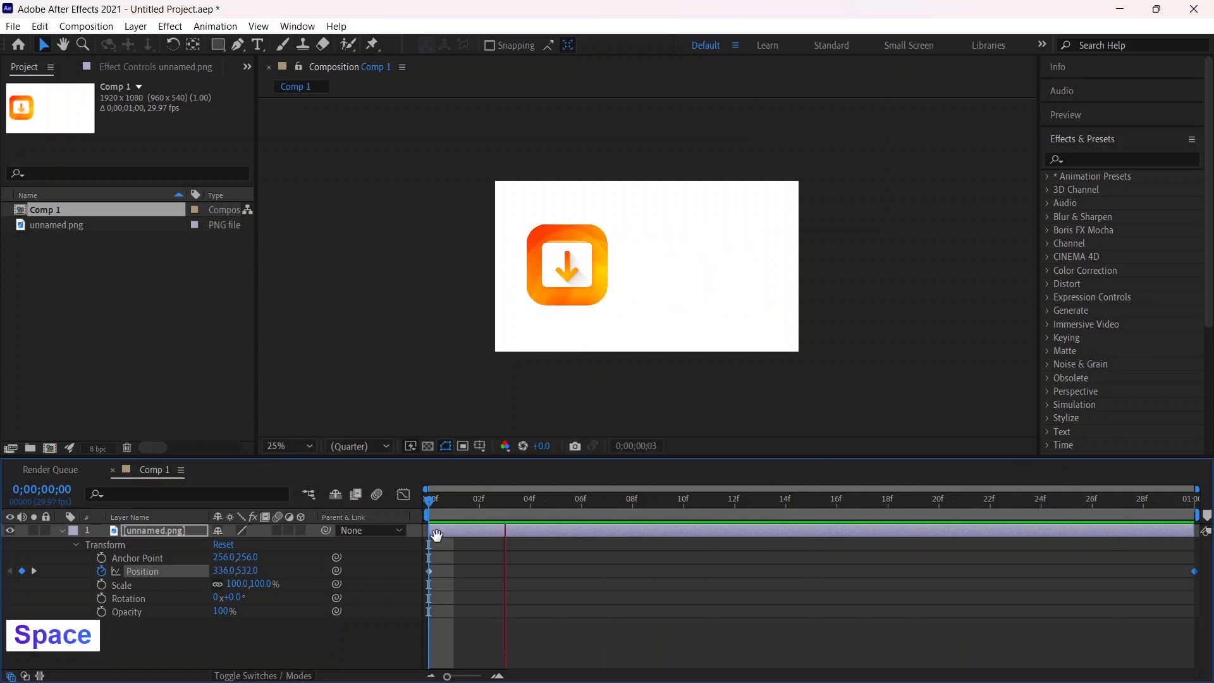
Step: Move between the image layer's first and last Position keyframes, ending with the 1-second keyframe selected
left_click_drag(609, 501, 1169, 572)
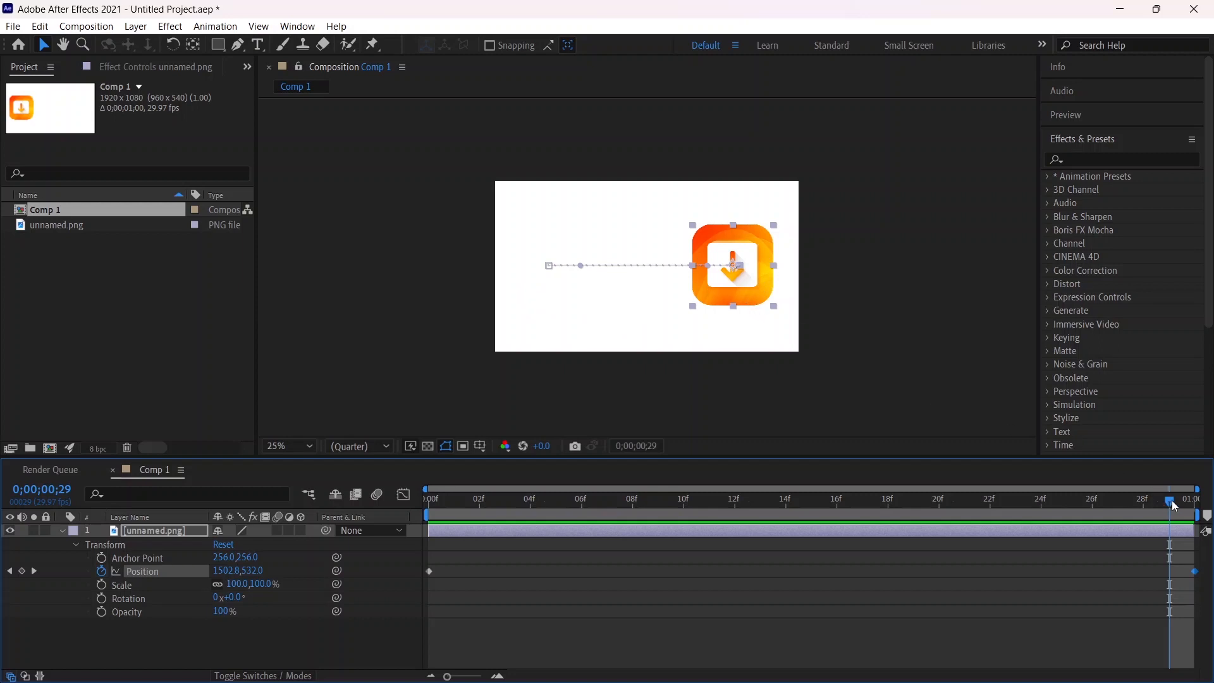
mouse_move(1170, 500)
left_mouse_down()
mouse_move(708, 500)
mouse_move(1170, 499)
left_mouse_up()
left_click(35, 571)
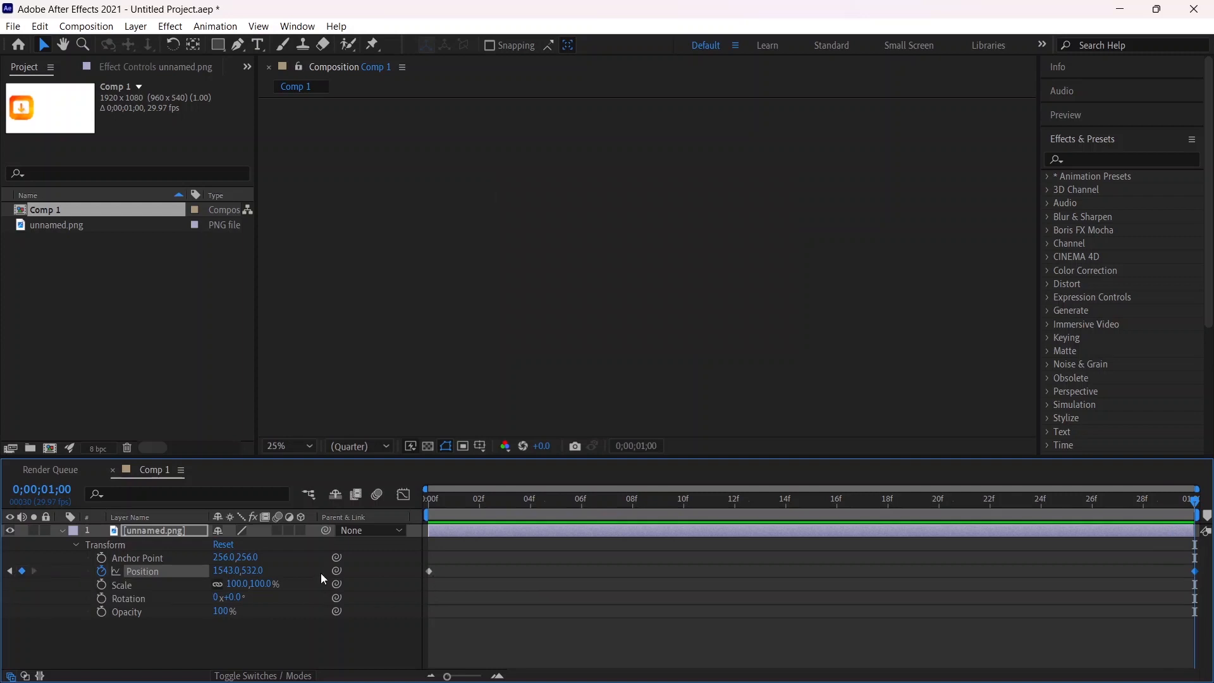
left_click(1197, 532)
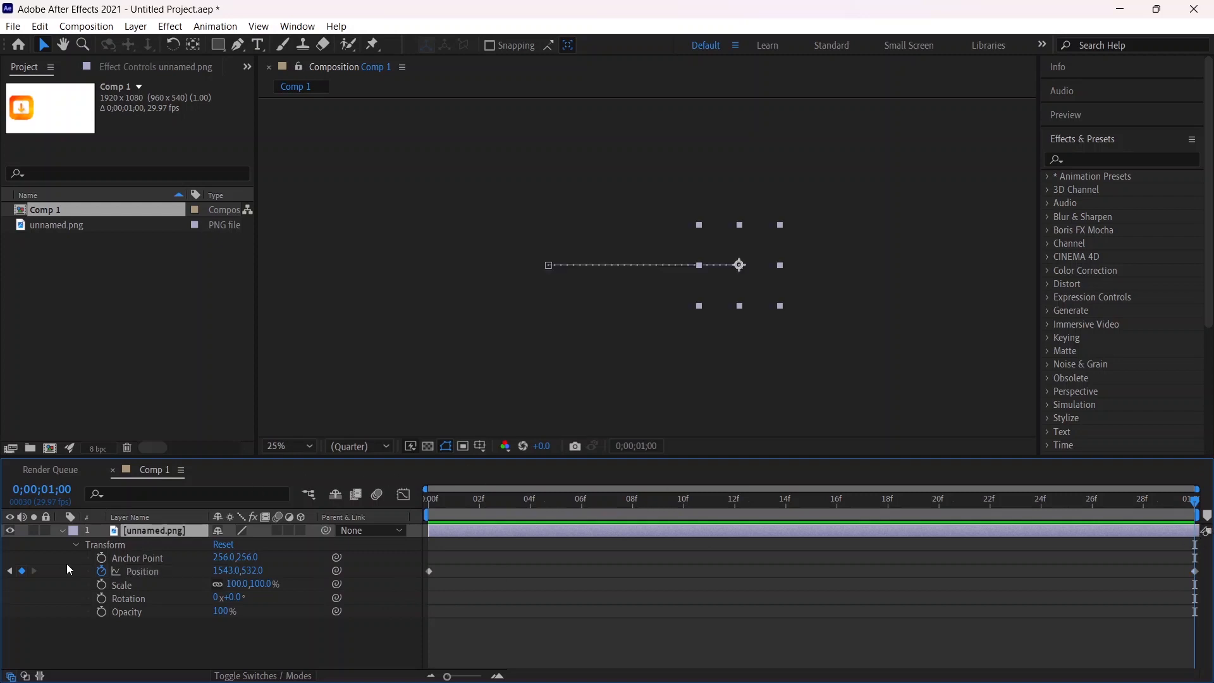
left_click(9, 571)
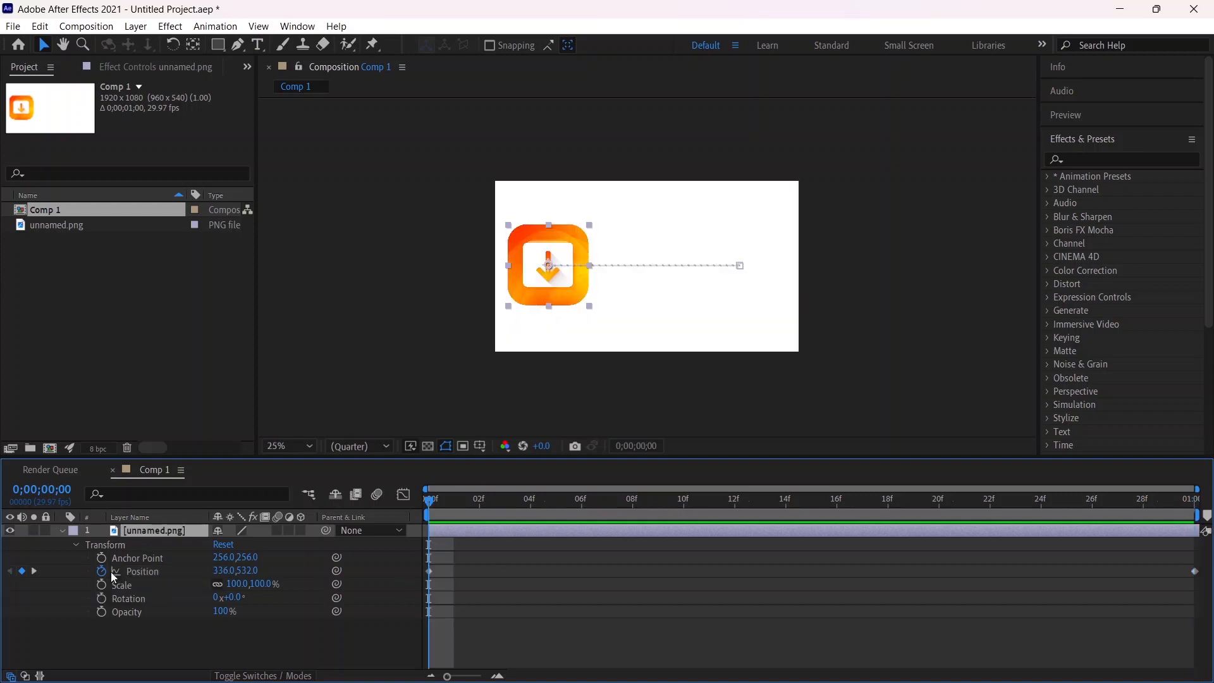
left_click(35, 571)
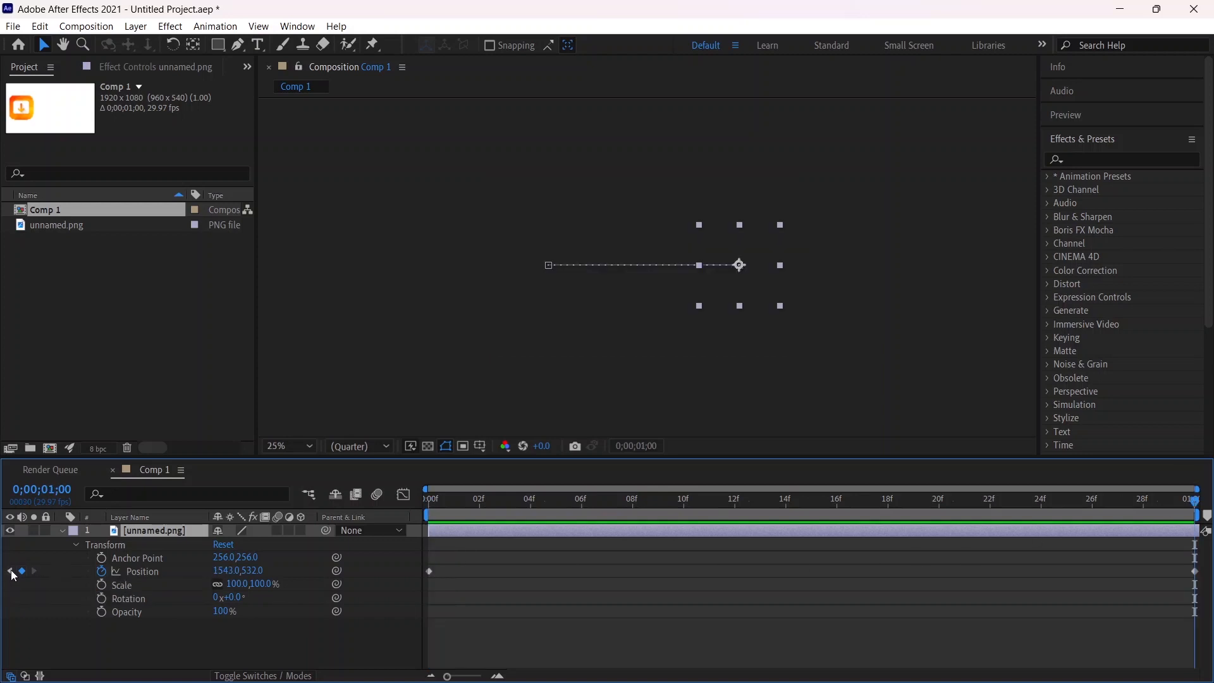
left_click(1197, 573)
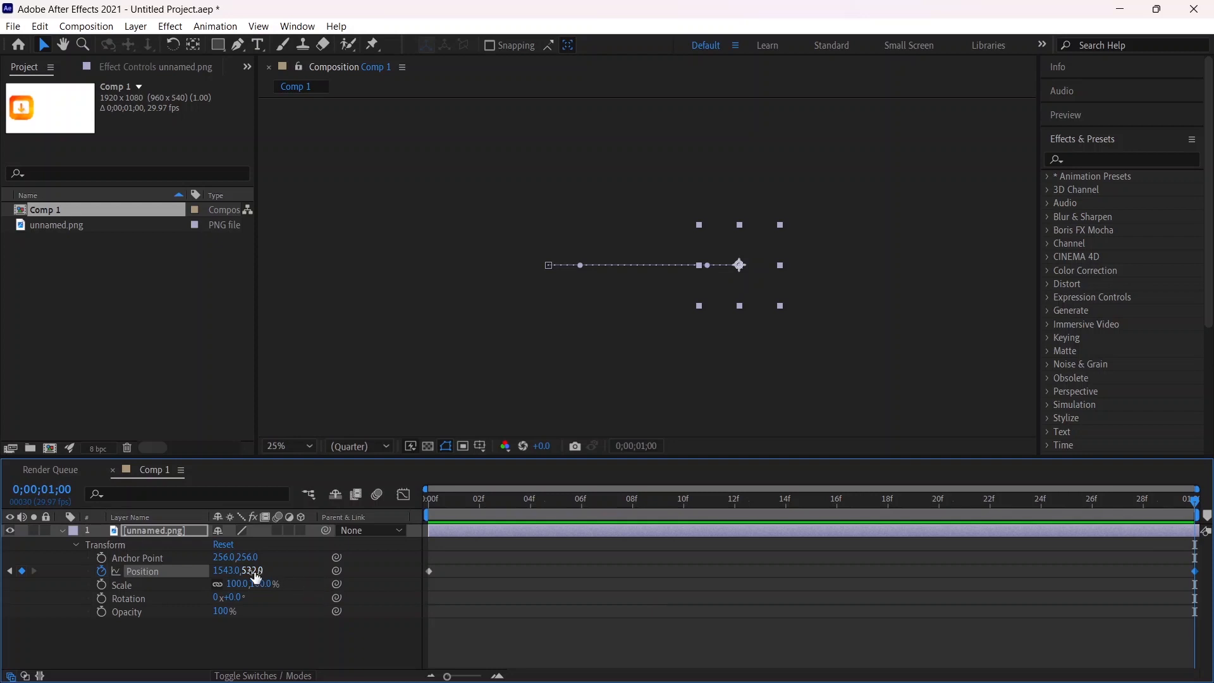
Step: Lower the 1-second Position keyframe to Y 915 and preview the diagonal movement from the first frame
left_click_drag(253, 576, 576, 545)
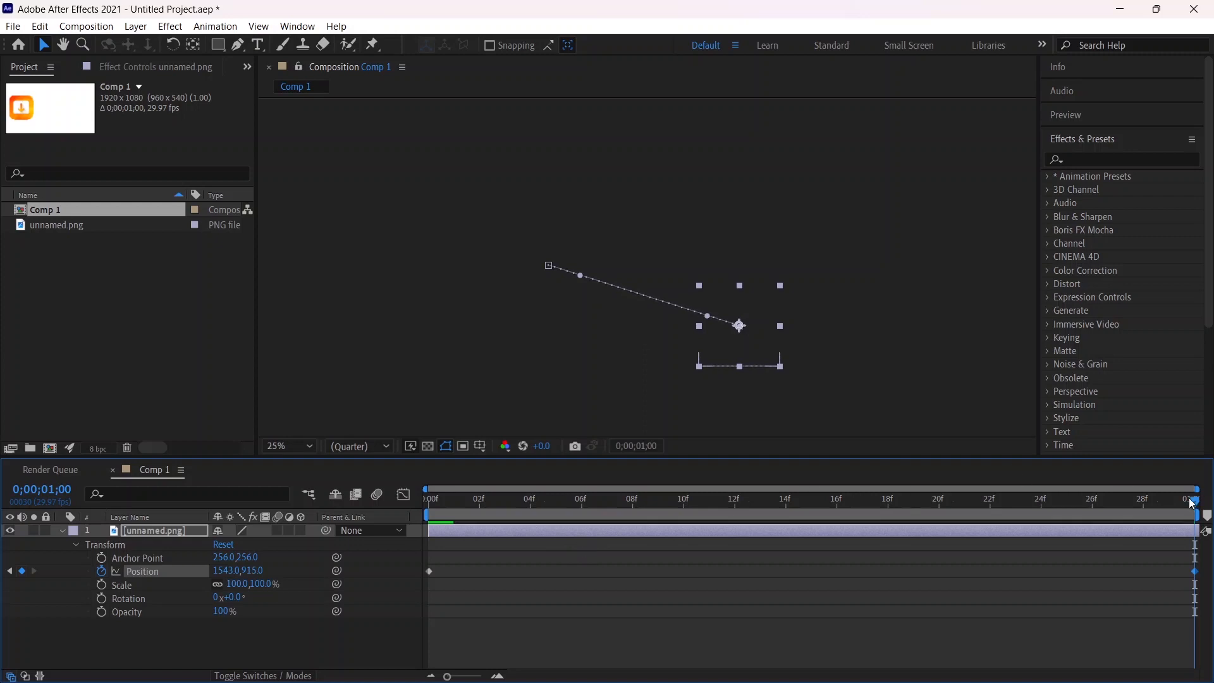
left_click_drag(1193, 500, 323, 479)
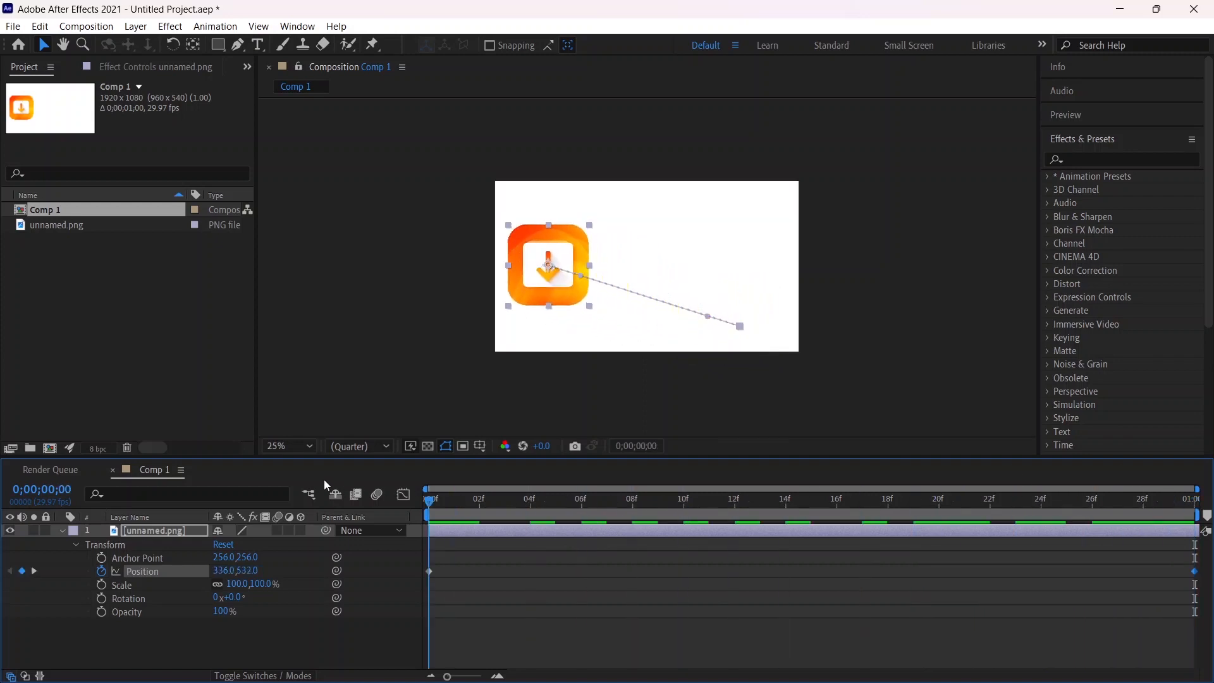
key("space")
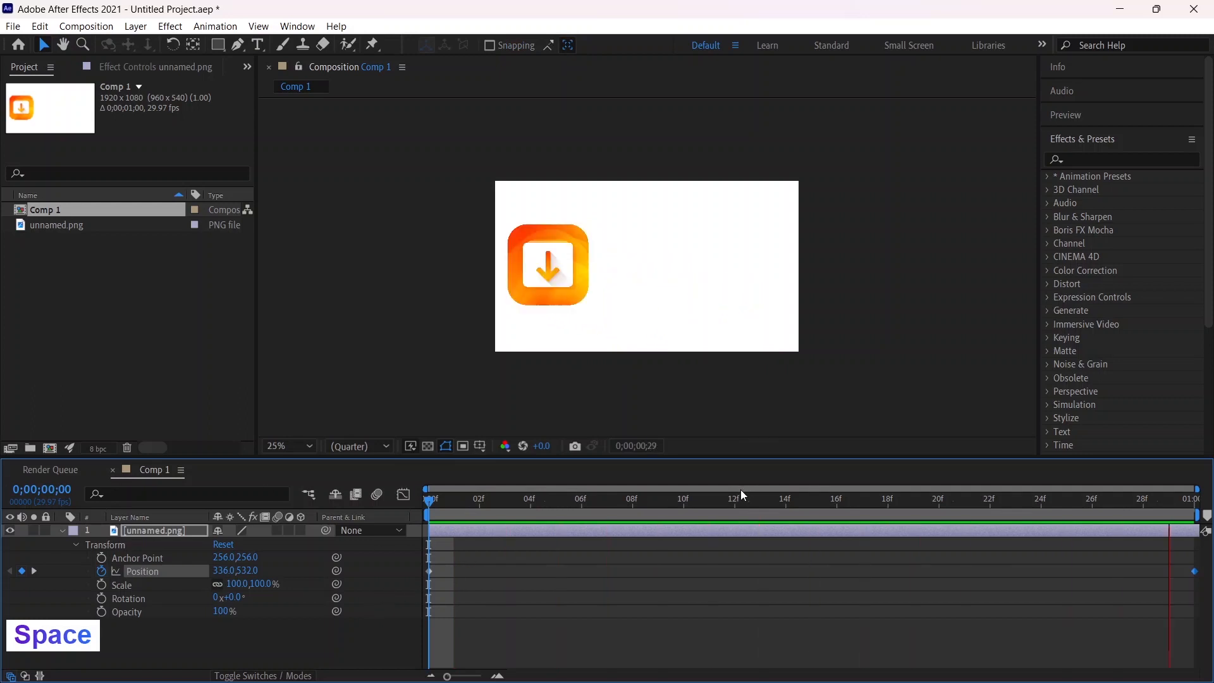
key("space")
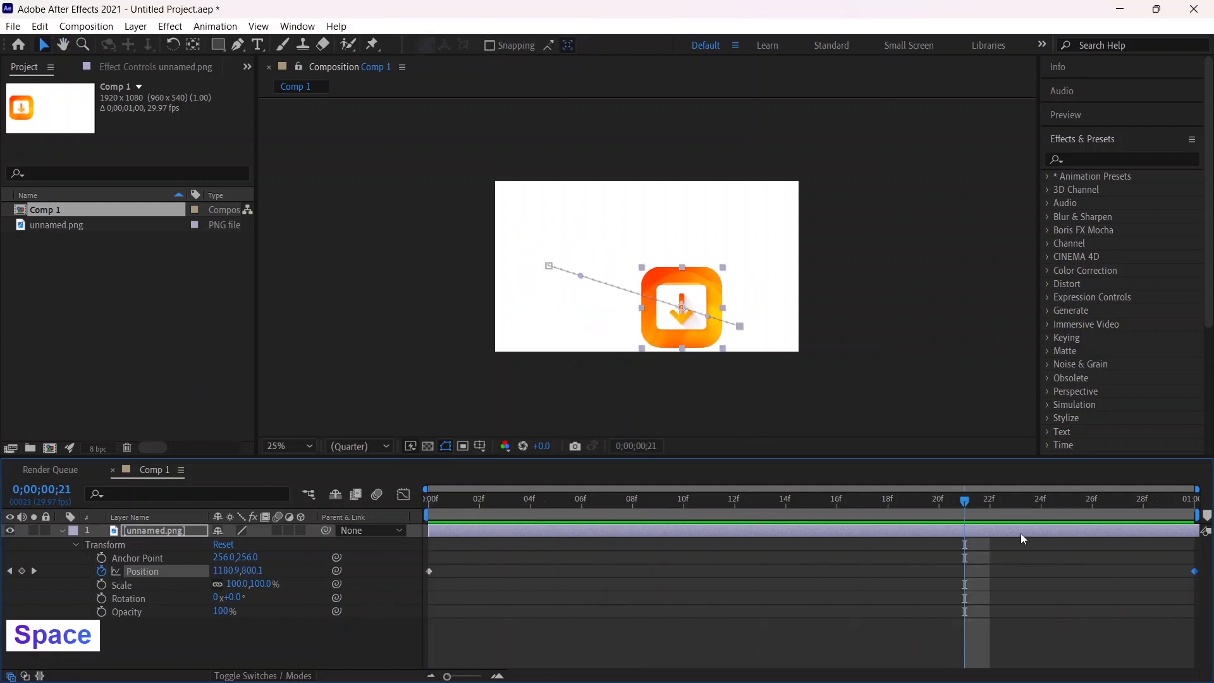
left_click_drag(964, 501, 383, 486)
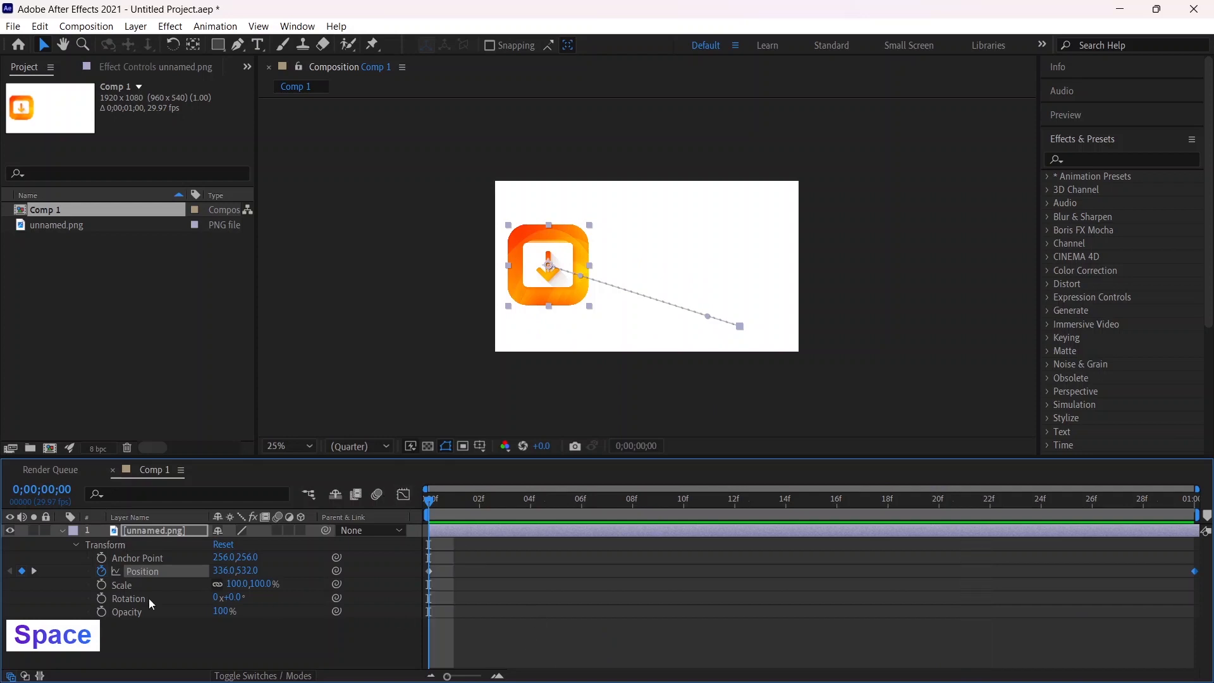
Step: Clear the image's Position keyframes and set a fresh Position keyframe at the first frame
left_click(103, 573)
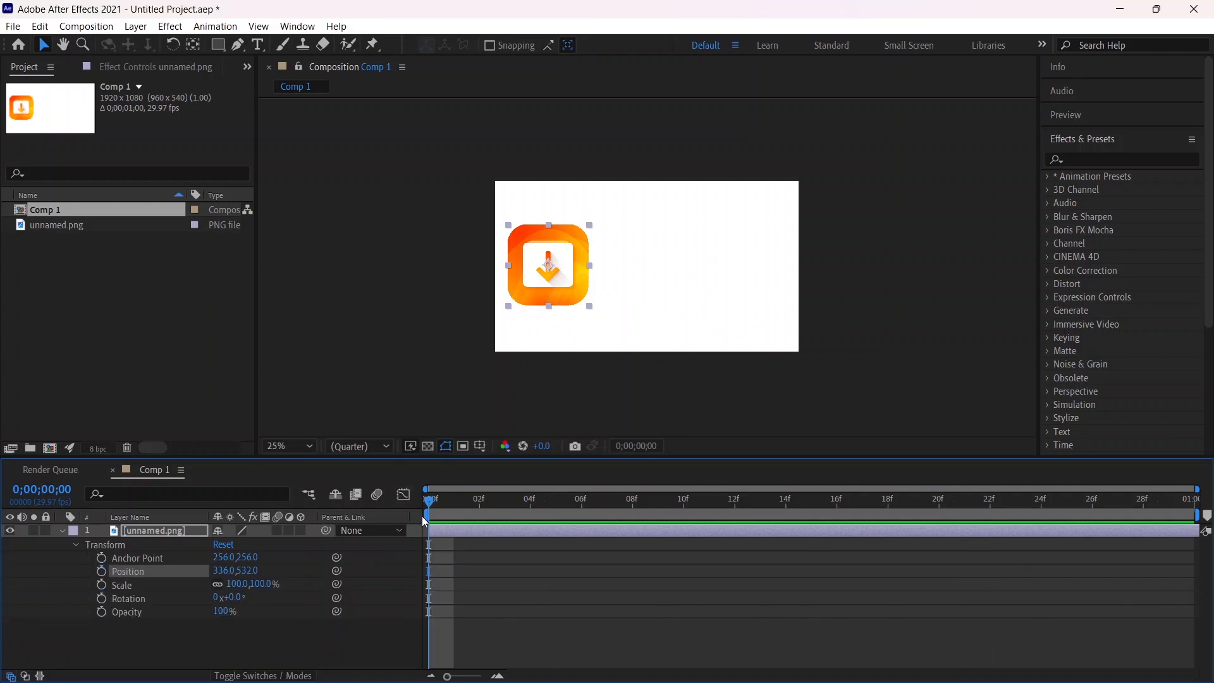
left_click_drag(430, 503, 354, 514)
left_click(101, 572)
Step: Add a Position keyframe at 0;00;00;20, lower the image there to Y 966, and preview the downward movement
left_click_drag(432, 503, 937, 516)
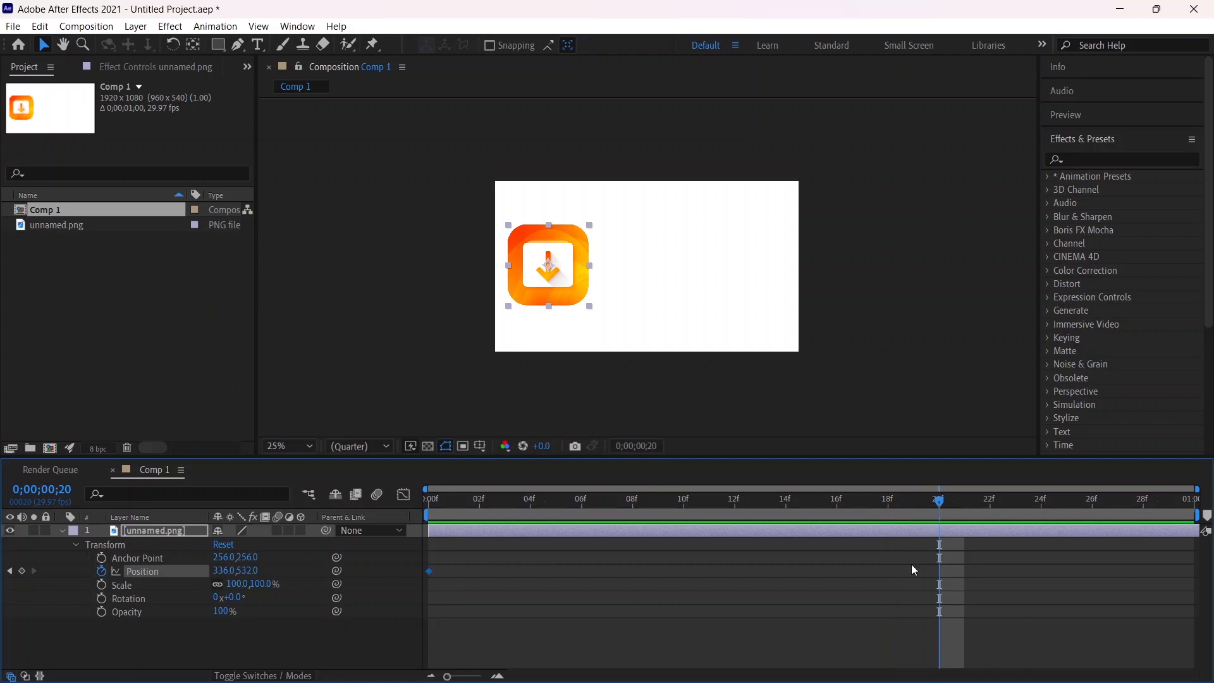
left_click(21, 572)
left_click_drag(246, 575, 599, 560)
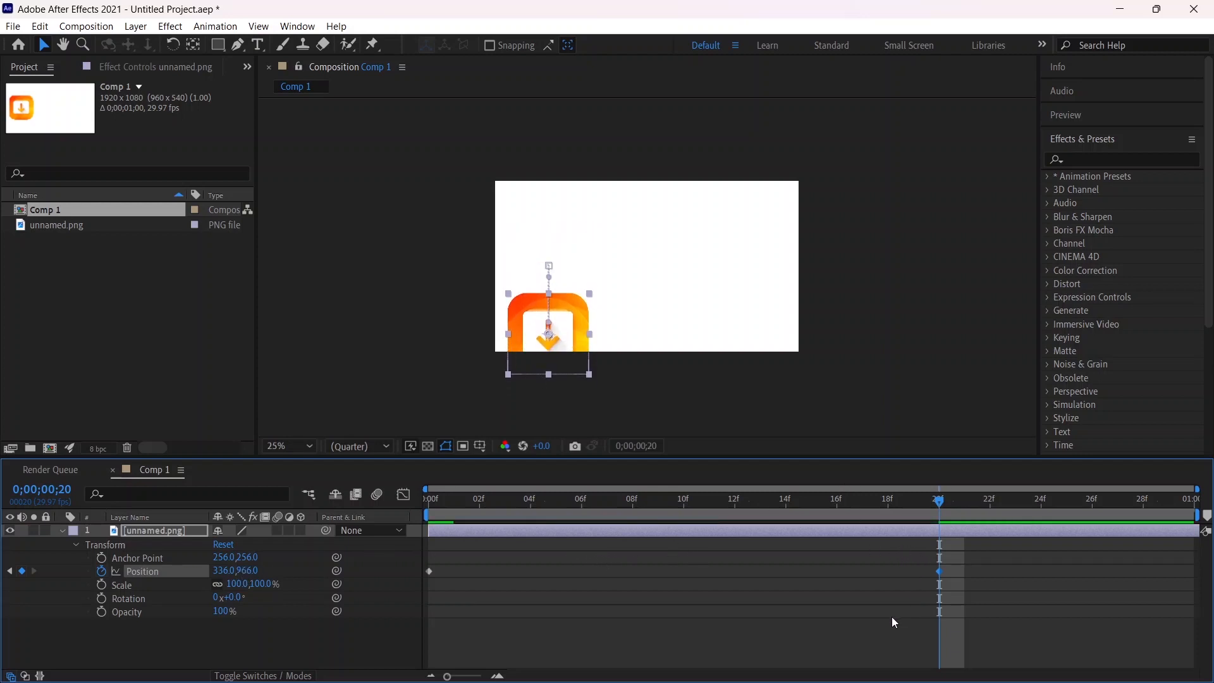
key("space")
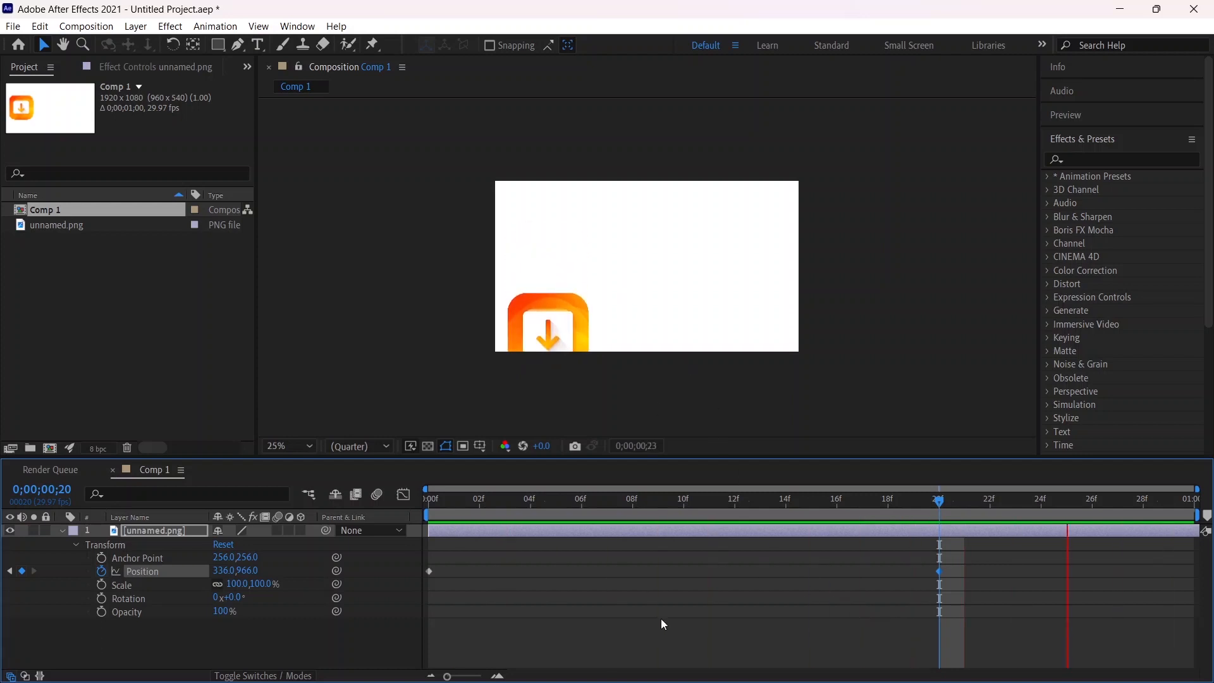
key("space")
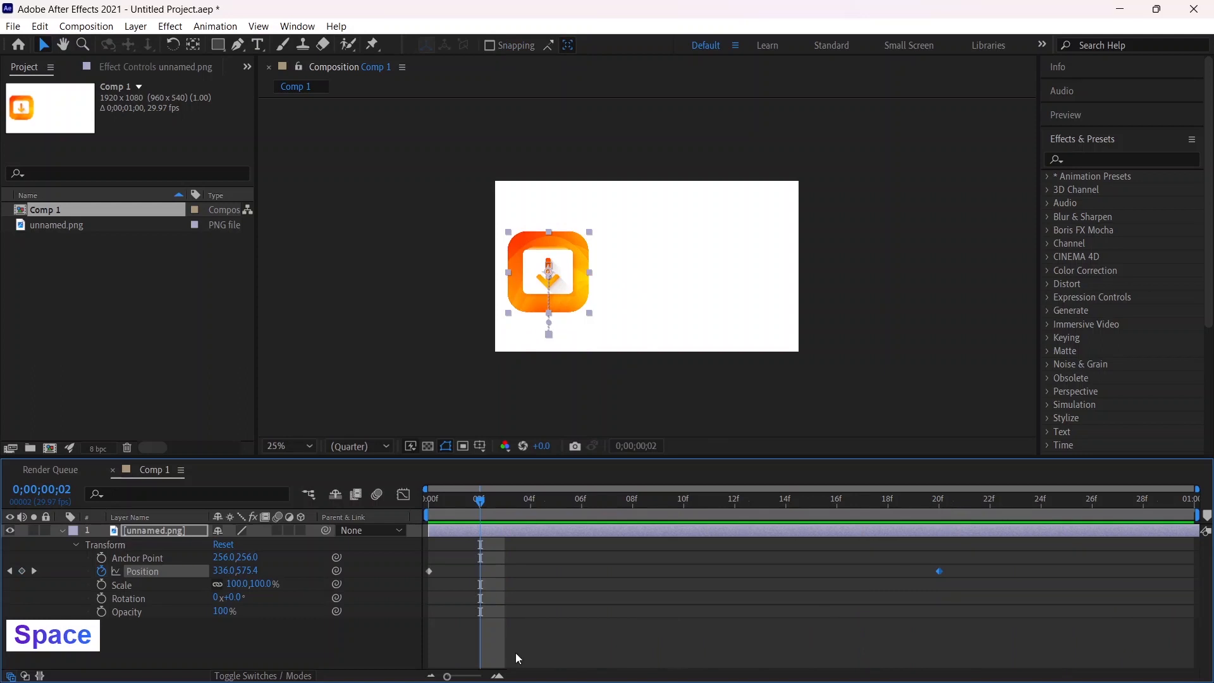
Step: Change the Position keyframe at 0;00;00;20 to Y -200 and preview the upward movement from the first frame
left_click_drag(481, 514, 932, 517)
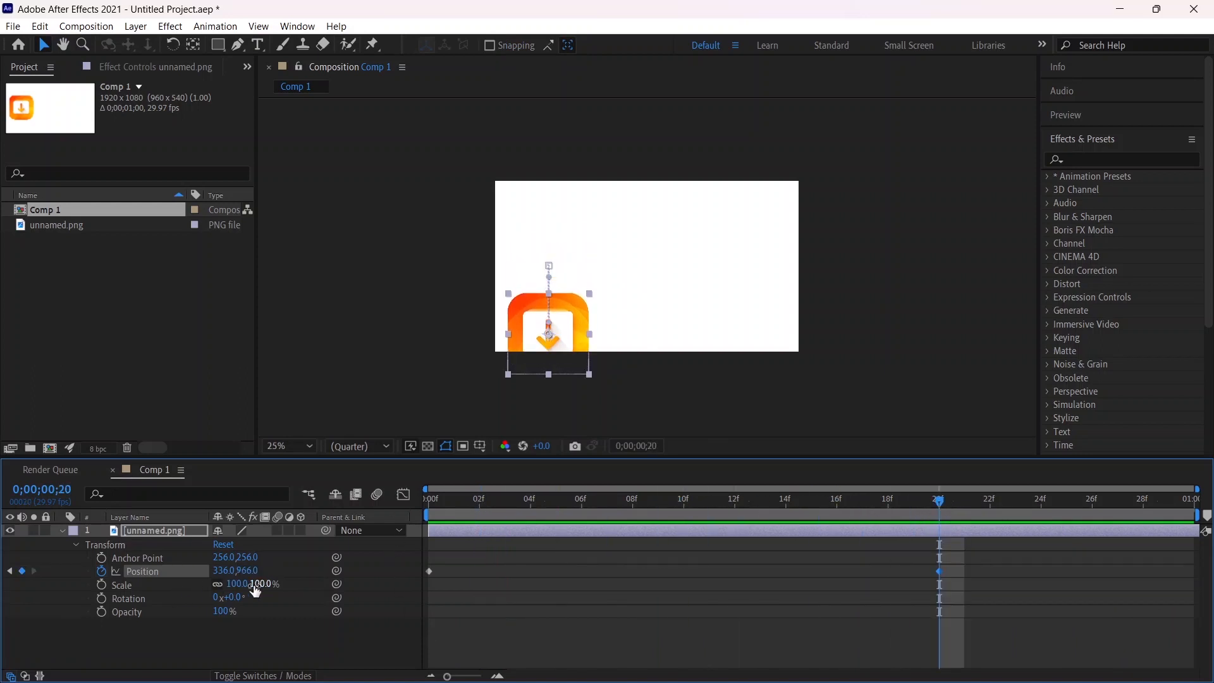
left_click_drag(248, 570, 78, 578)
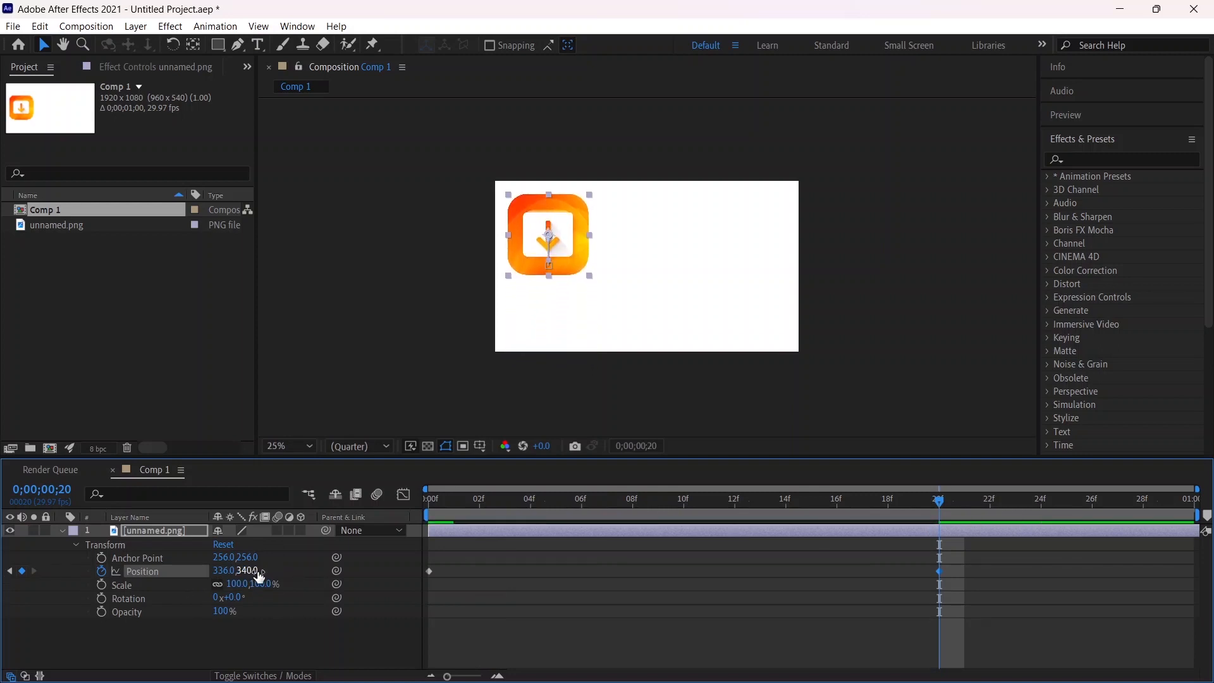
left_click_drag(245, 571, 82, 585)
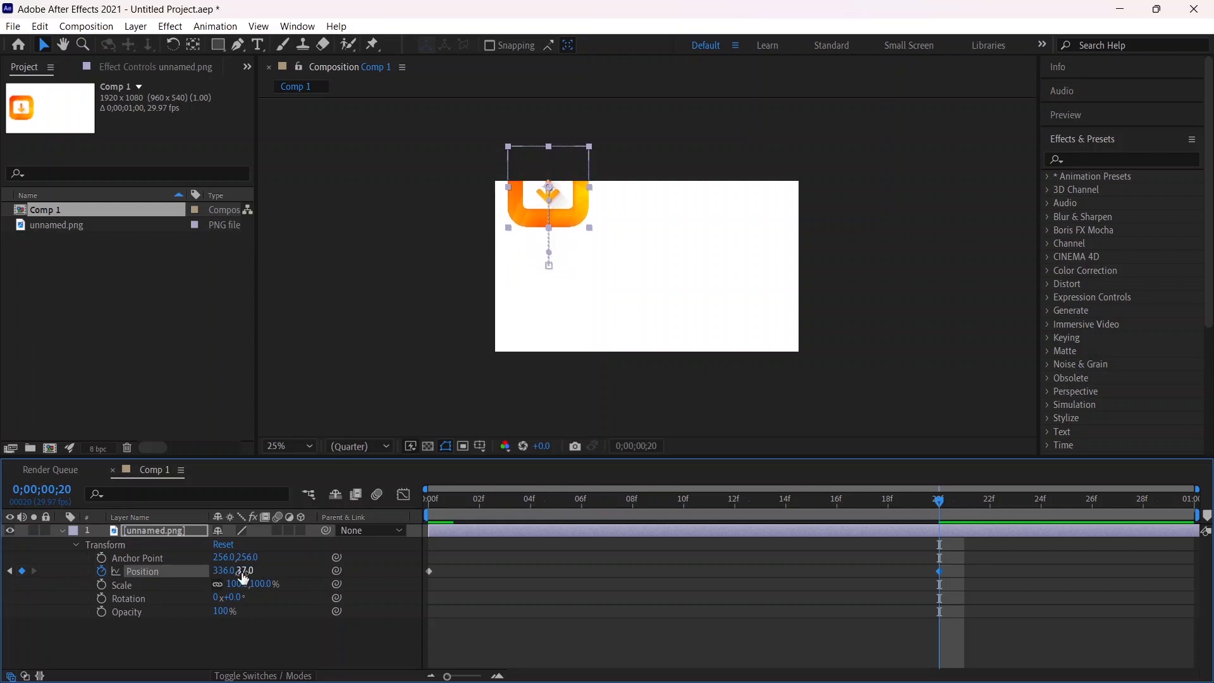
left_click_drag(244, 571, 88, 575)
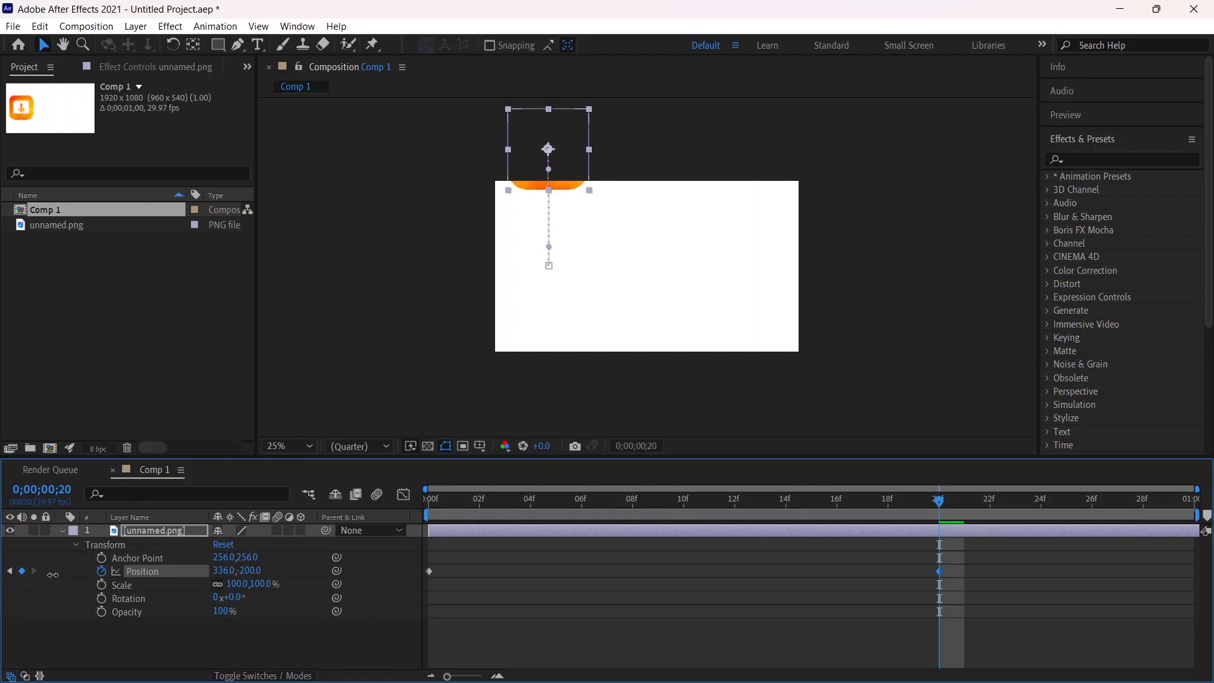
left_click_drag(944, 506, 408, 549)
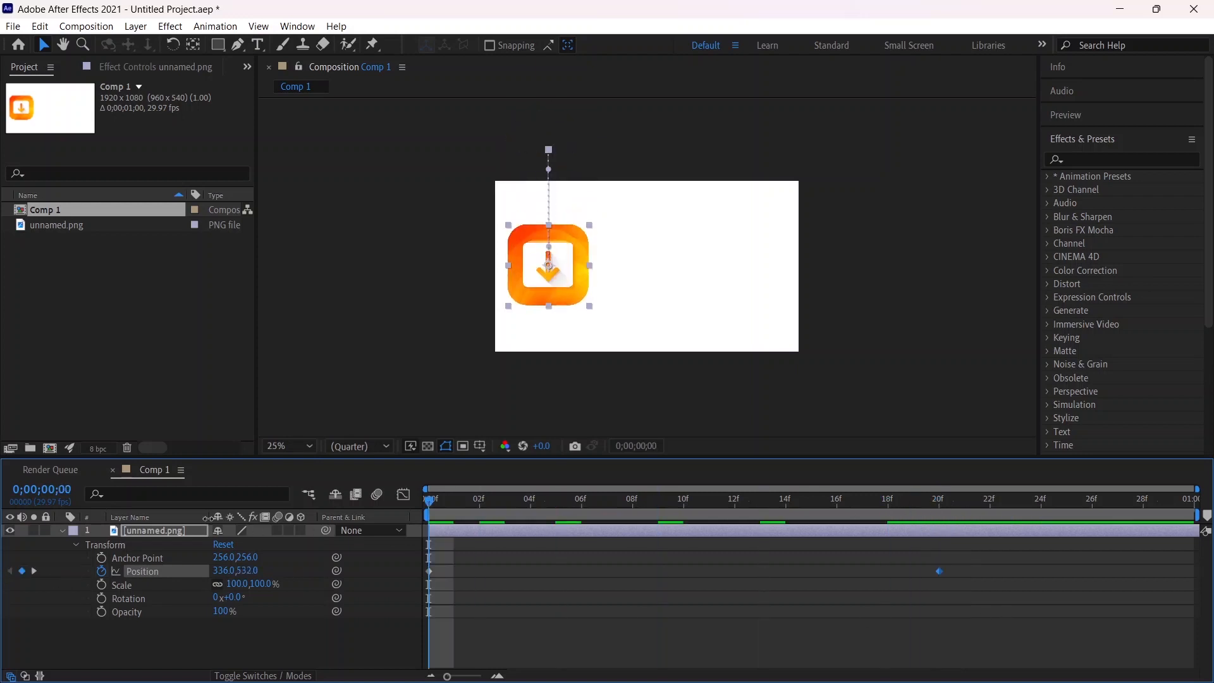
key("space")
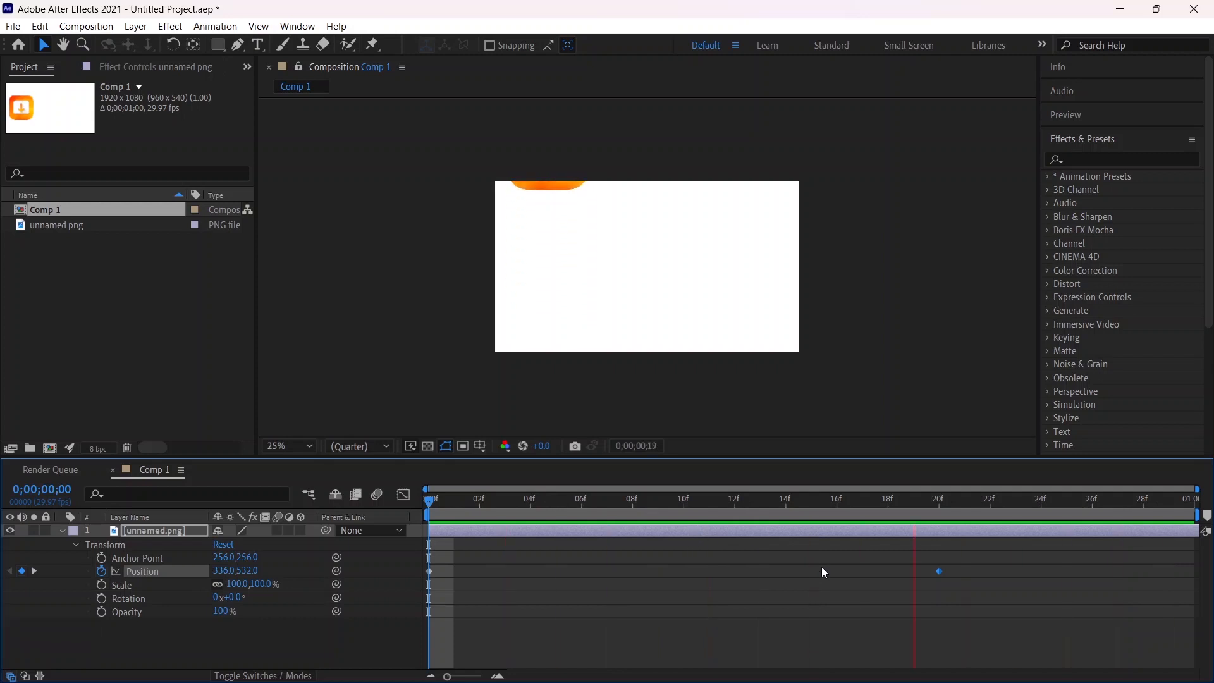
key("space")
left_click_drag(531, 504, 364, 511)
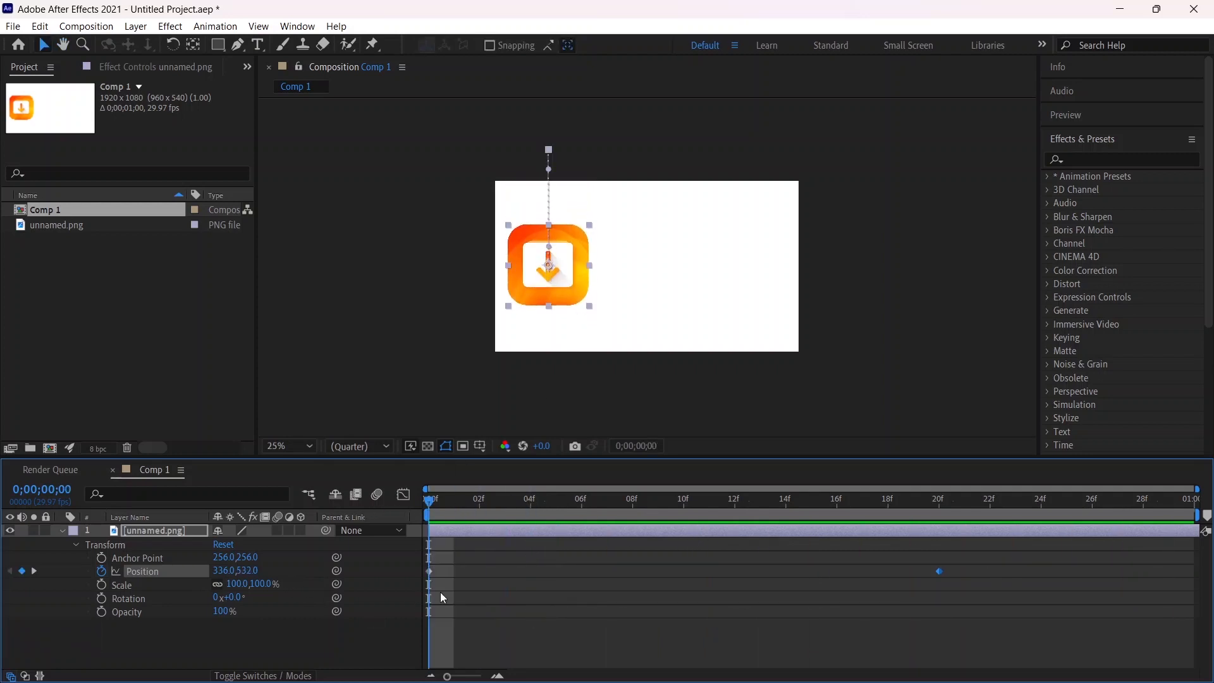
Step: Remove the image's Position keyframes and move the image to the middle of the composition, at about 924, 524
left_click(100, 571)
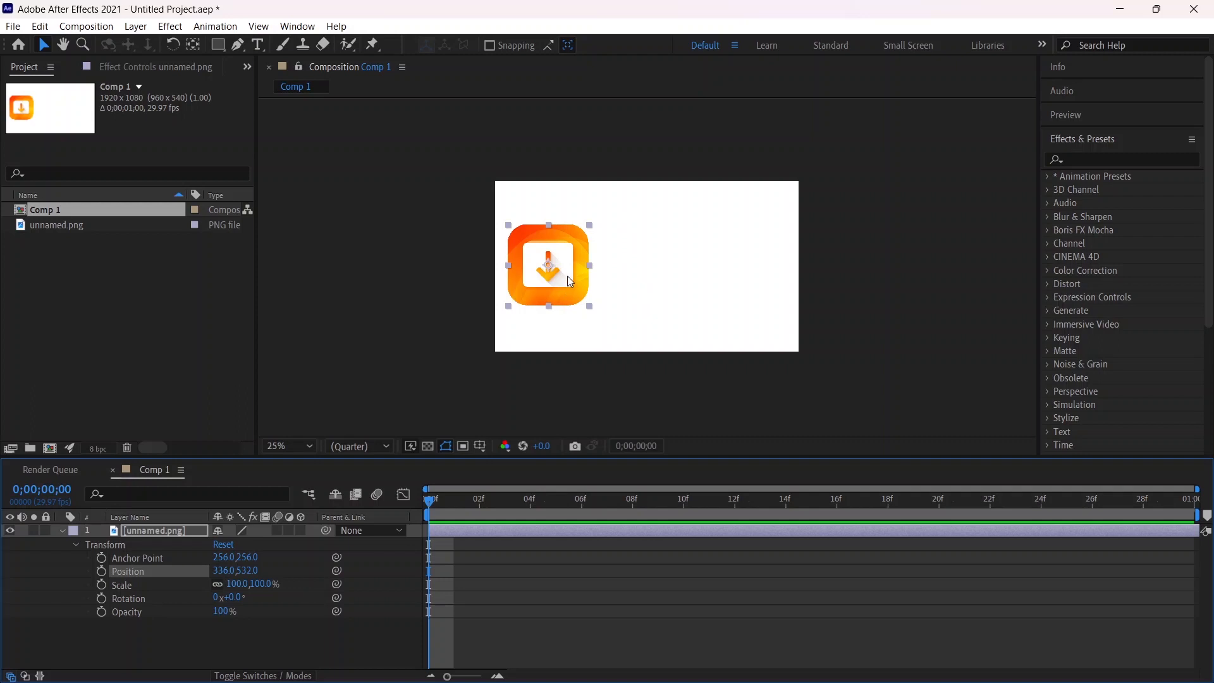
left_click_drag(567, 276, 660, 274)
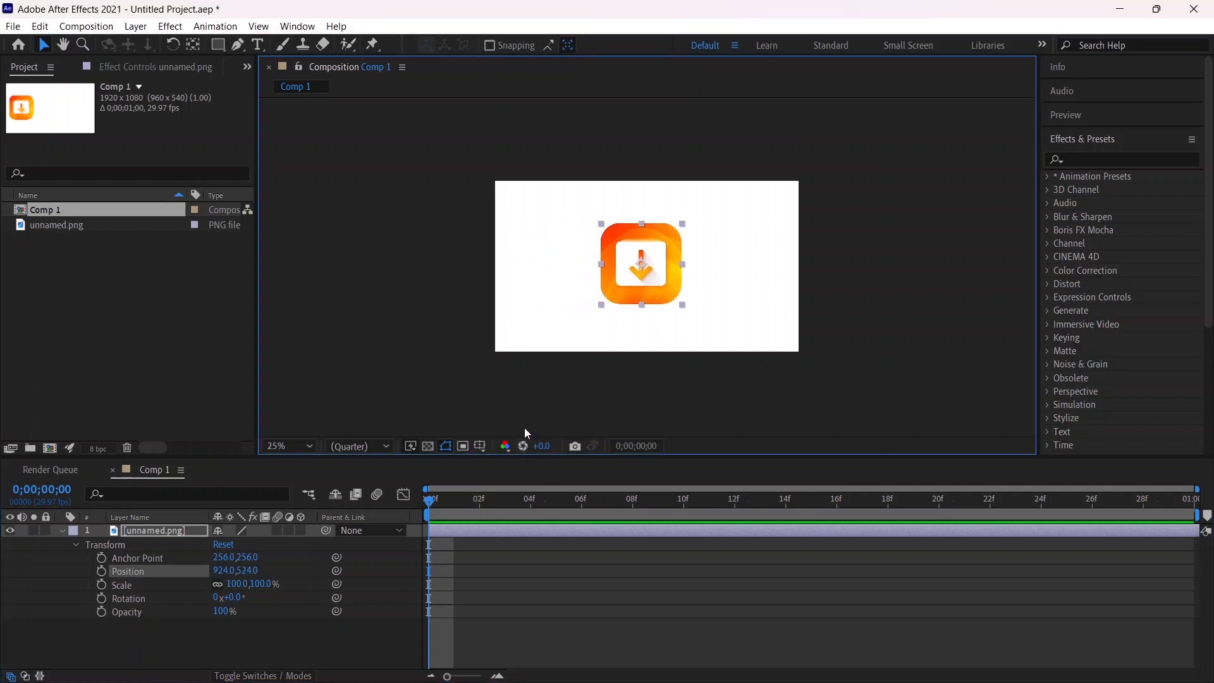
Step: Add Scale keyframes of 100% to the image at the first frame and at 0;00;00;20
left_click(101, 585)
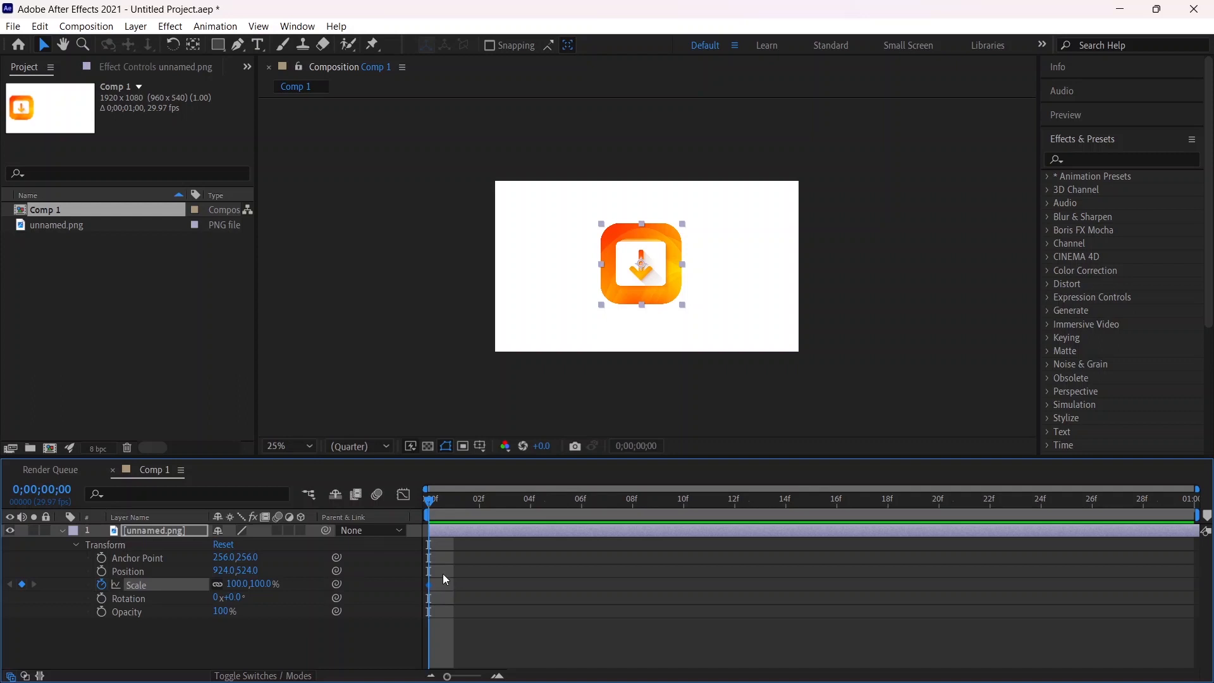
left_click_drag(428, 503, 942, 560)
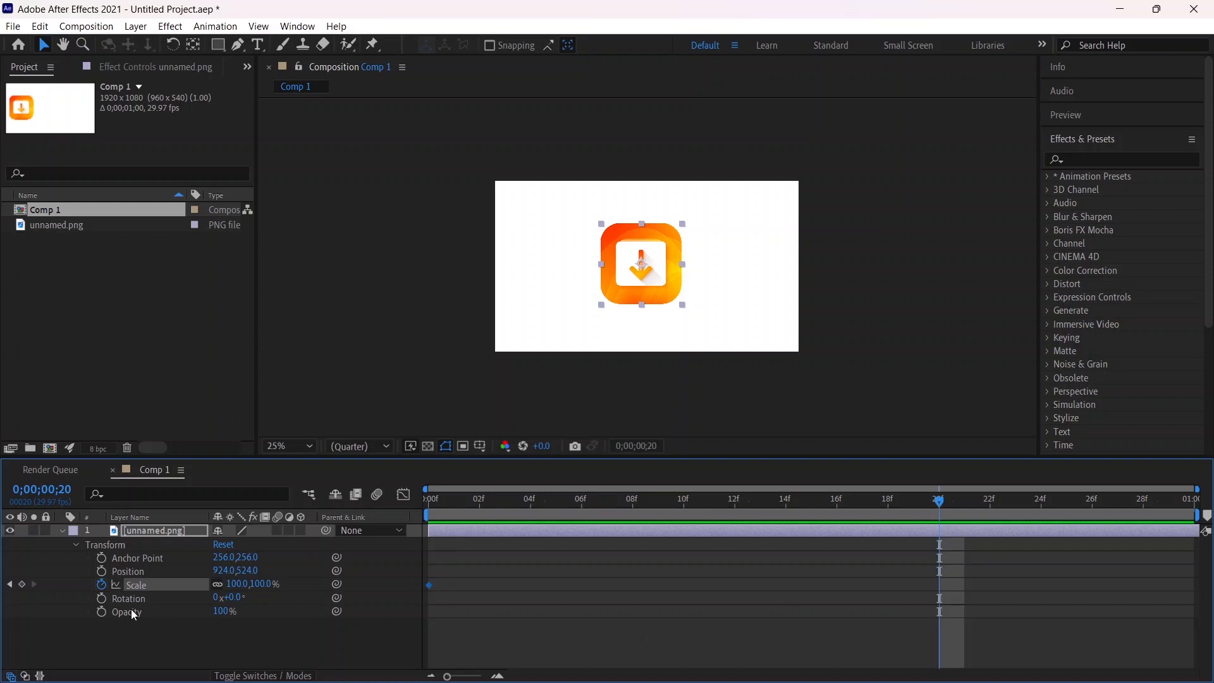
left_click(21, 584)
Step: Set the first Scale keyframe to 20% and preview the image growing from the start of the timeline
key("Home")
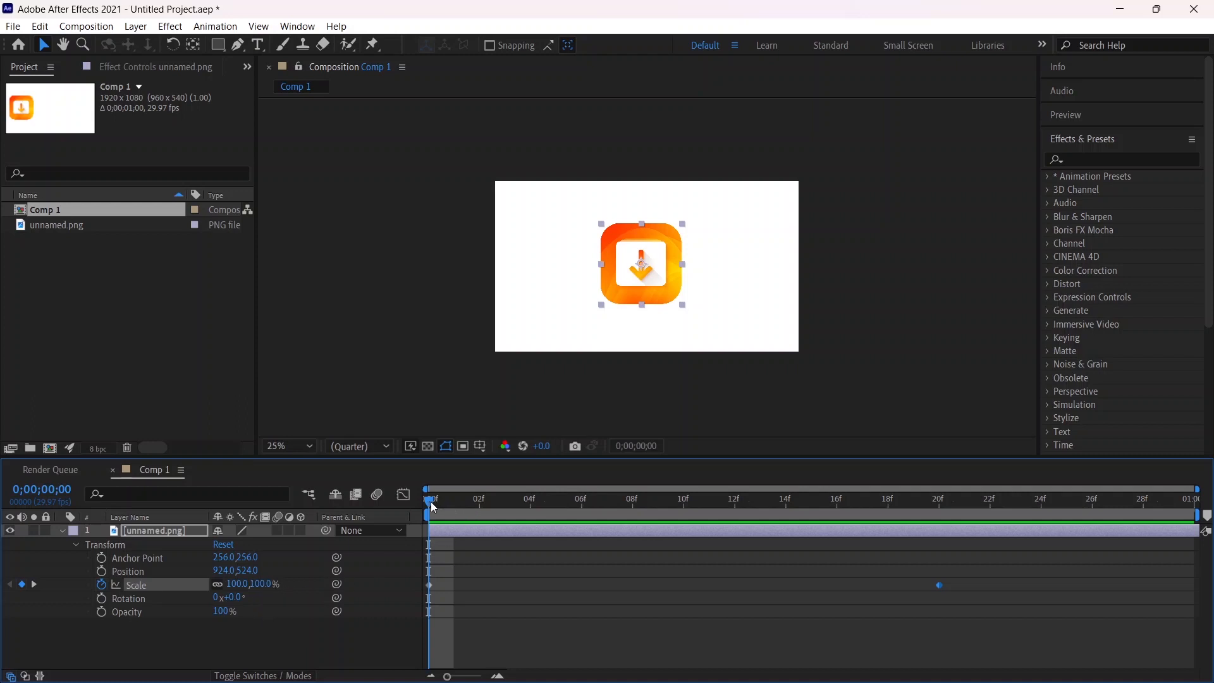
mouse_move(431, 502)
left_mouse_down()
mouse_move(461, 502)
mouse_move(429, 505)
left_mouse_up()
left_click_drag(238, 587, 178, 587)
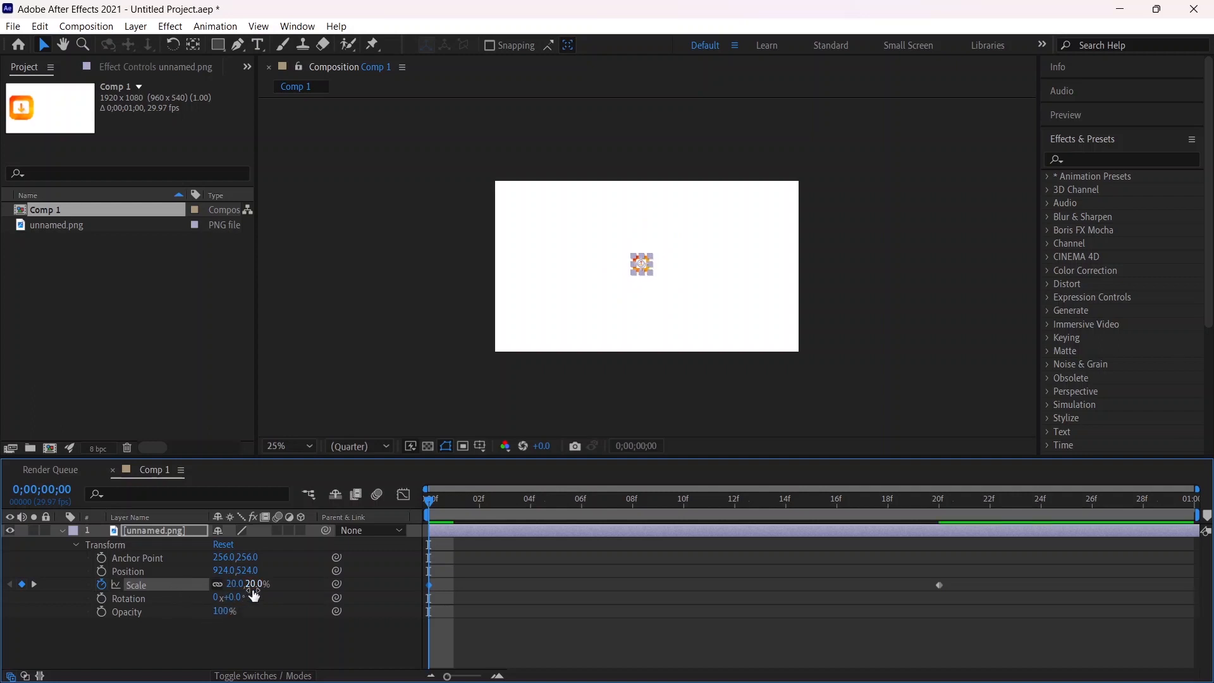
left_click_drag(425, 503, 387, 517)
key("space")
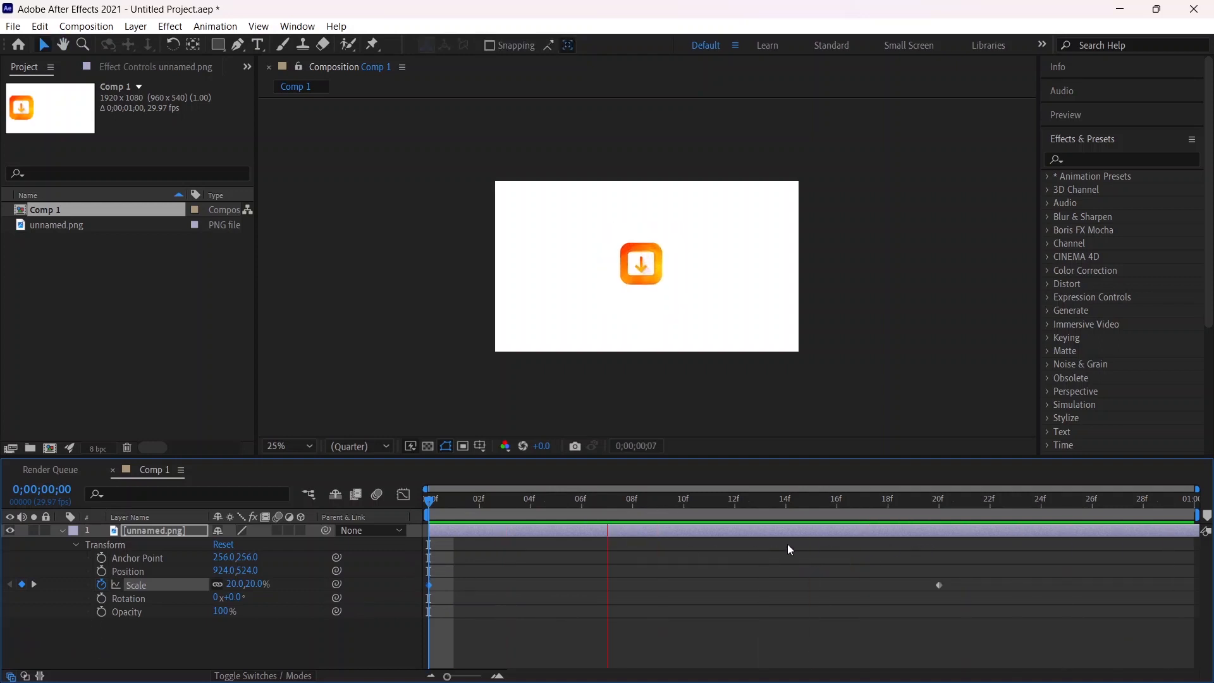
key("space")
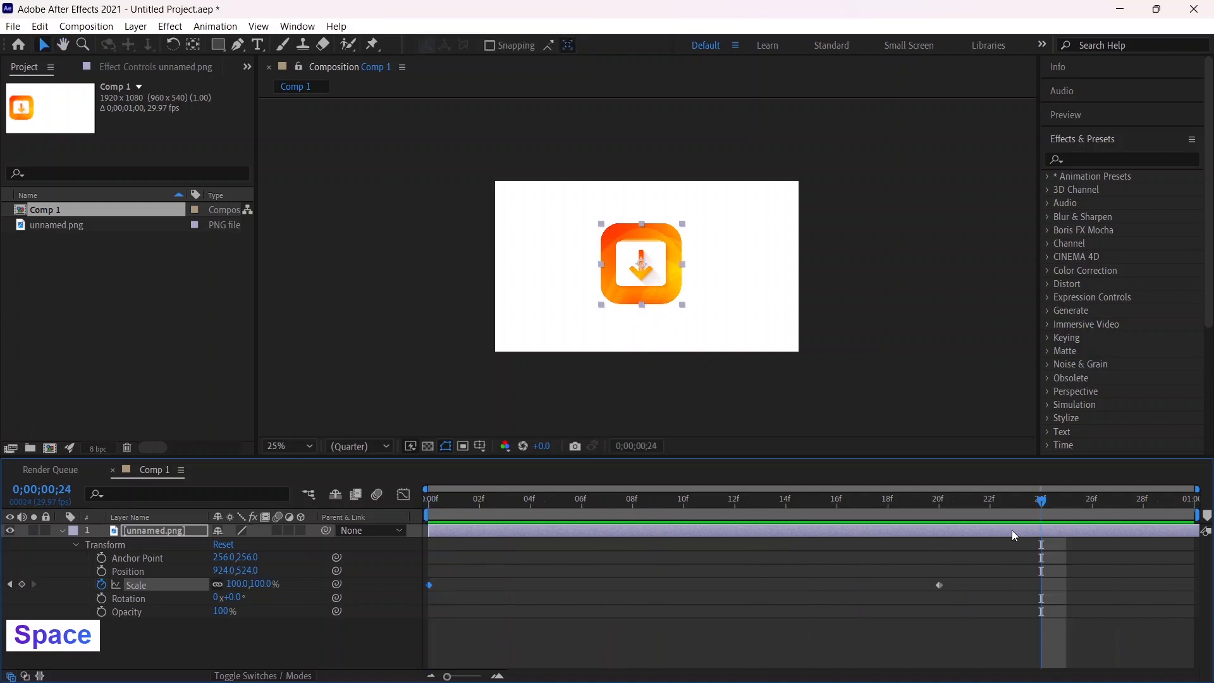
Step: Remove the Scale keyframes while at 0;00;00;20 to keep the image at 100%, and return to the first frame
left_click_drag(1007, 498, 862, 503)
key("k")
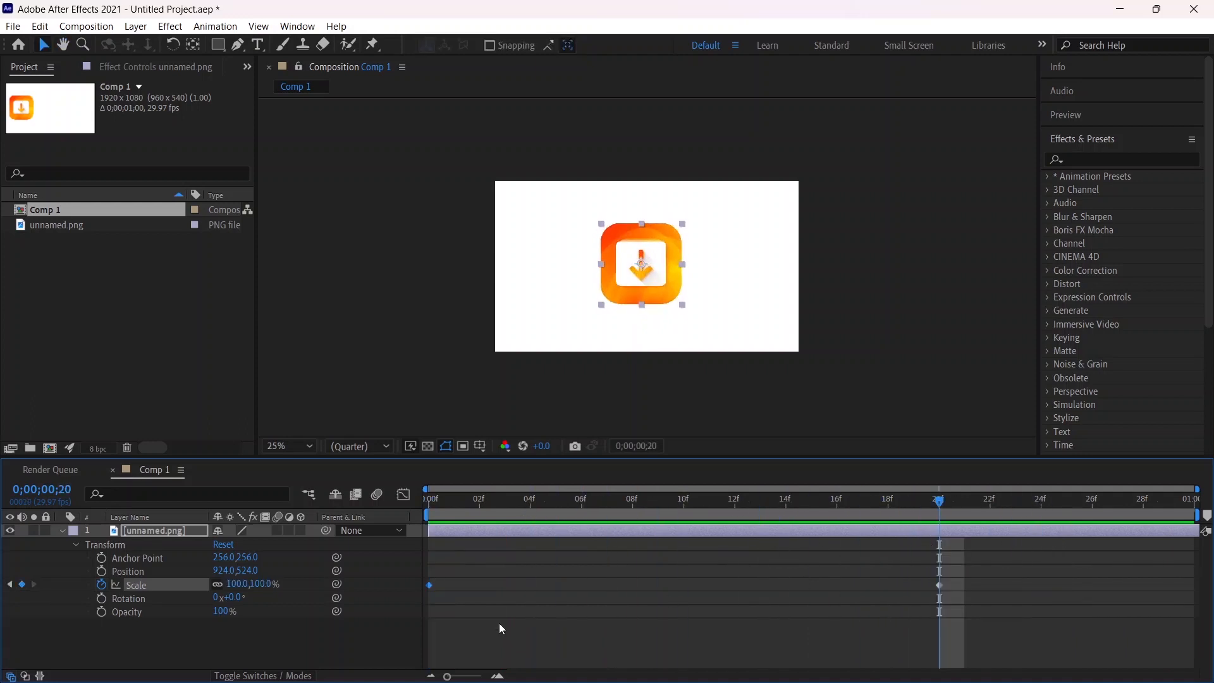
left_click(101, 585)
left_click_drag(939, 501, 445, 506)
left_click(442, 500)
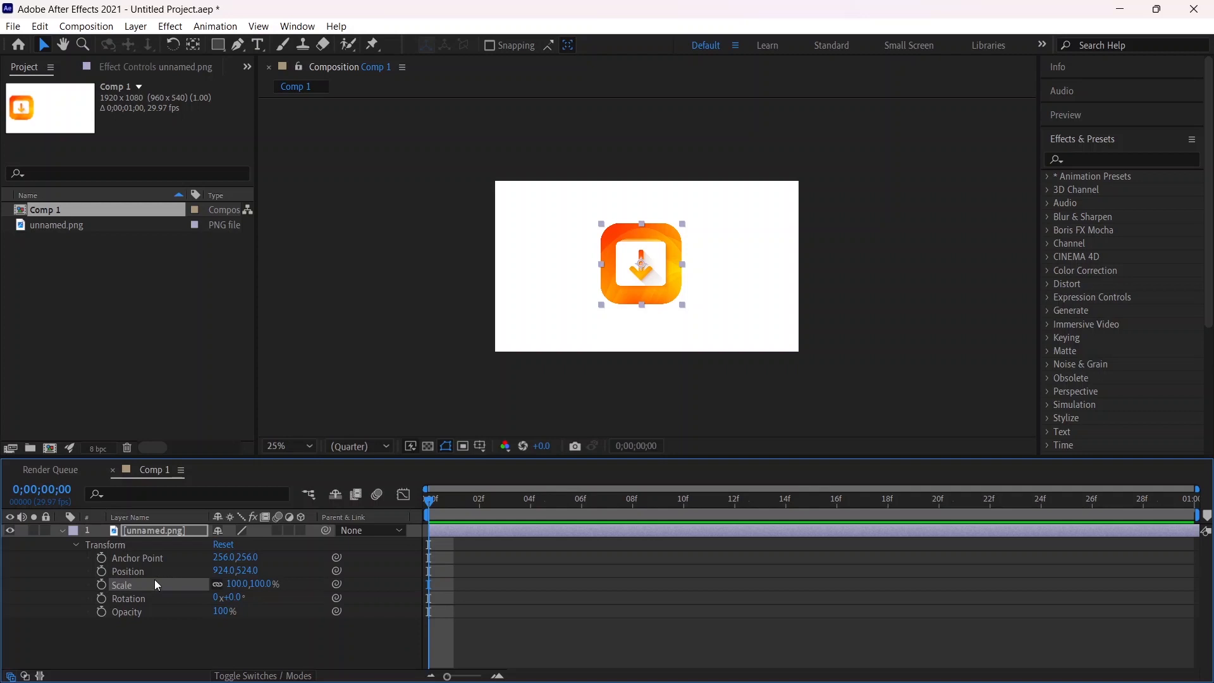
Step: Add Rotation keyframes to the image at the first frame and at 0;00;00;20, rotating the second one to +90°
left_click(103, 599)
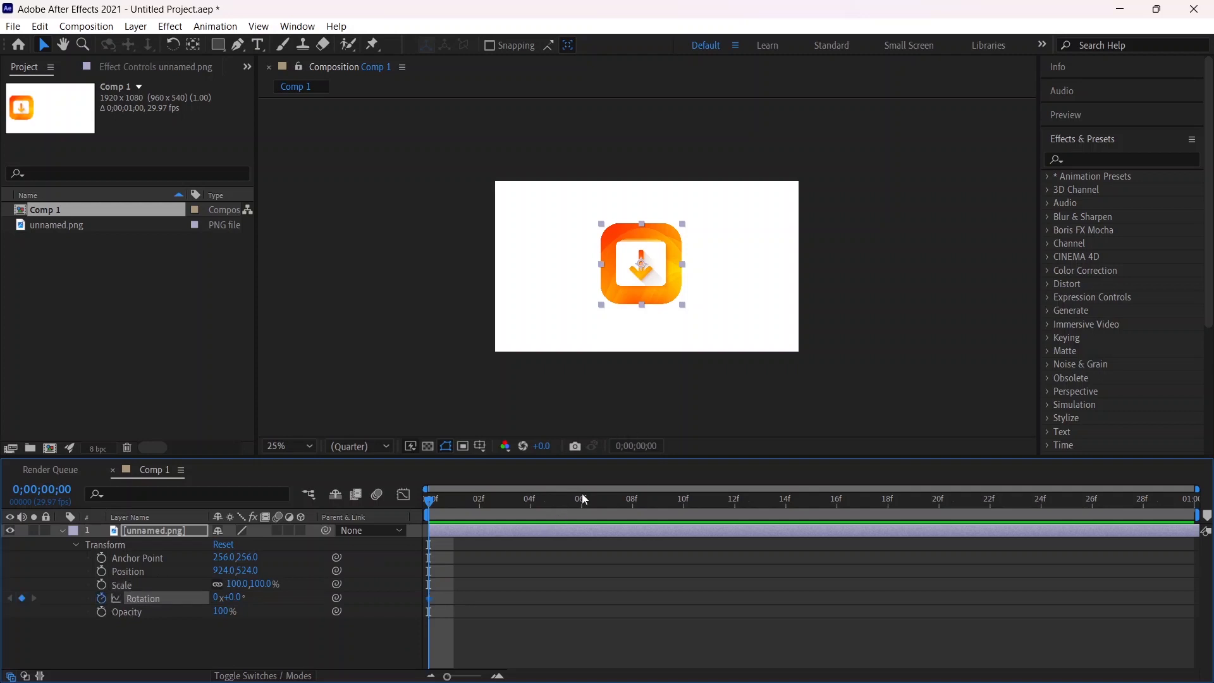
left_click_drag(428, 504, 940, 514)
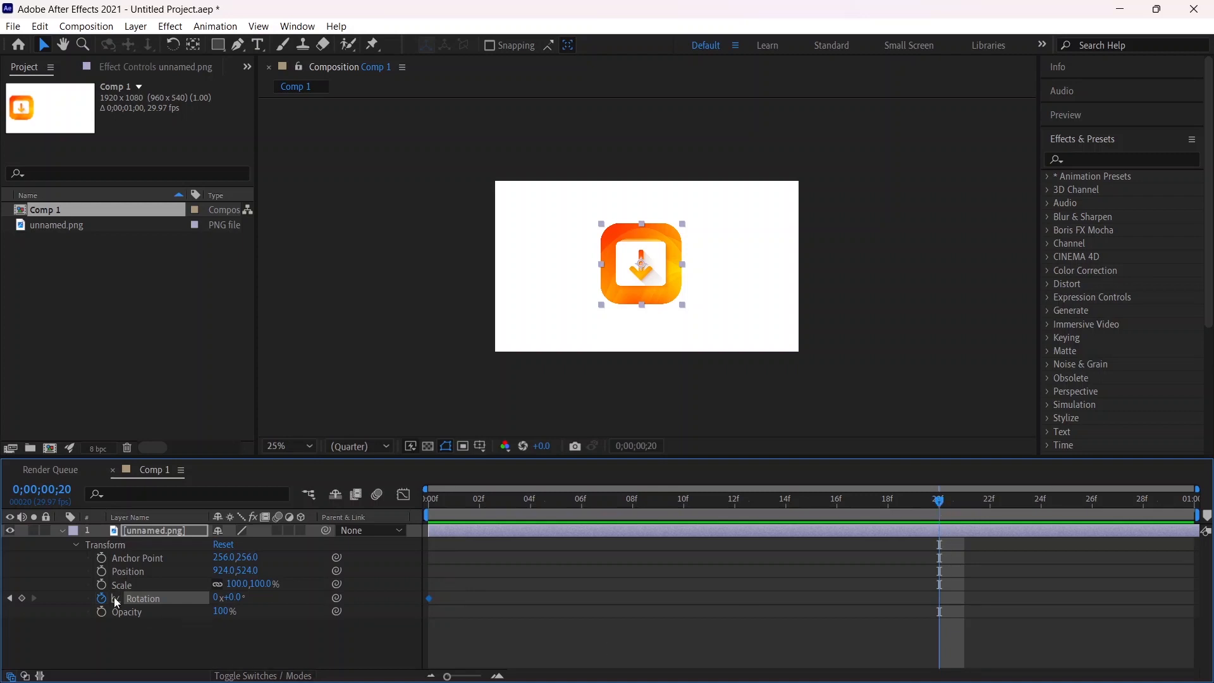
left_click(21, 598)
left_click_drag(939, 514, 943, 549)
left_click_drag(235, 598, 299, 592)
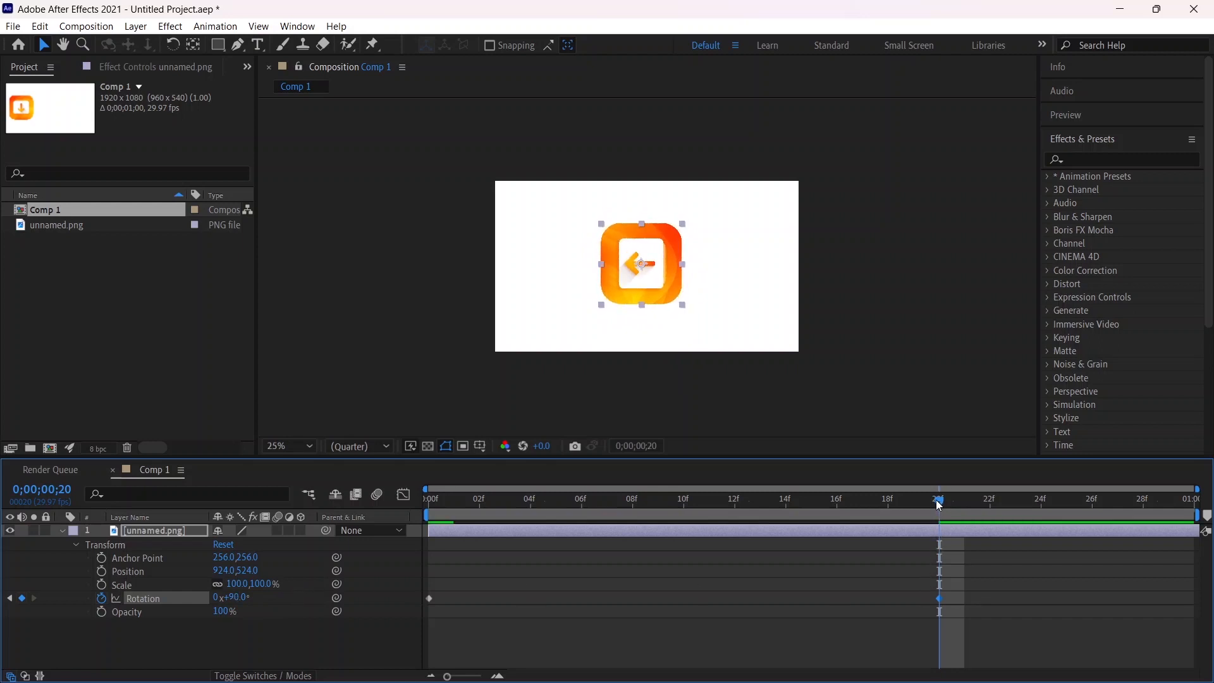
Step: Preview the image's rotation animation from the first frame
left_click_drag(940, 511, 363, 545)
key("space")
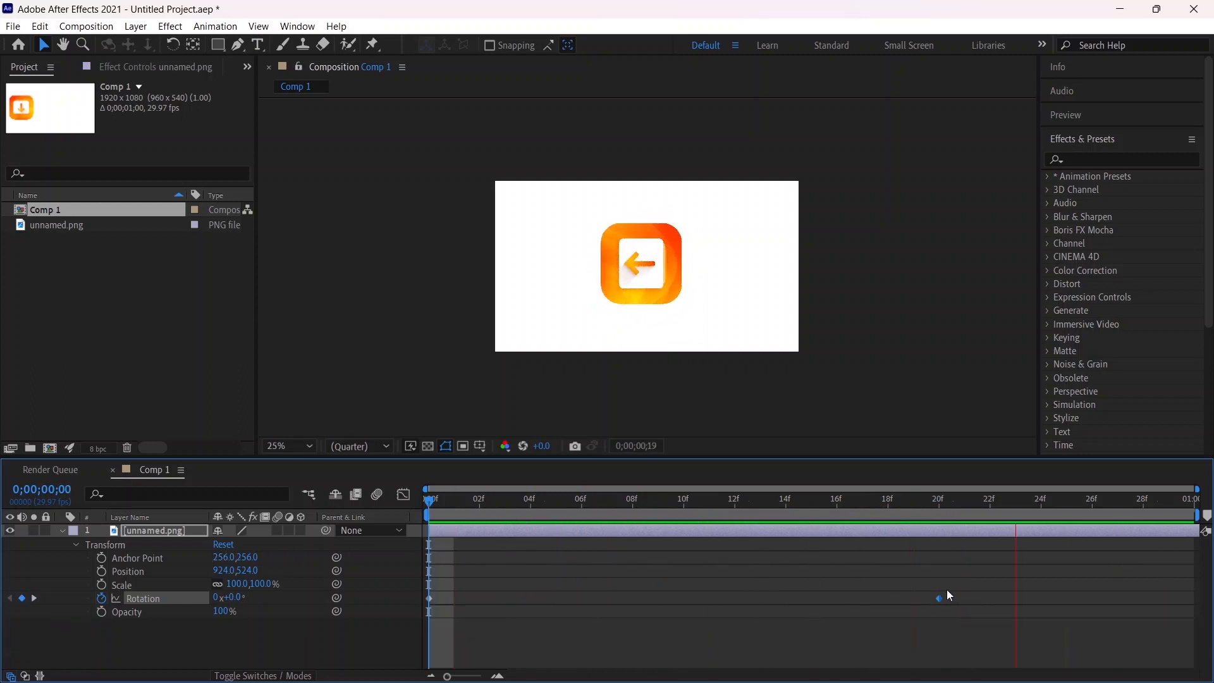
key("space")
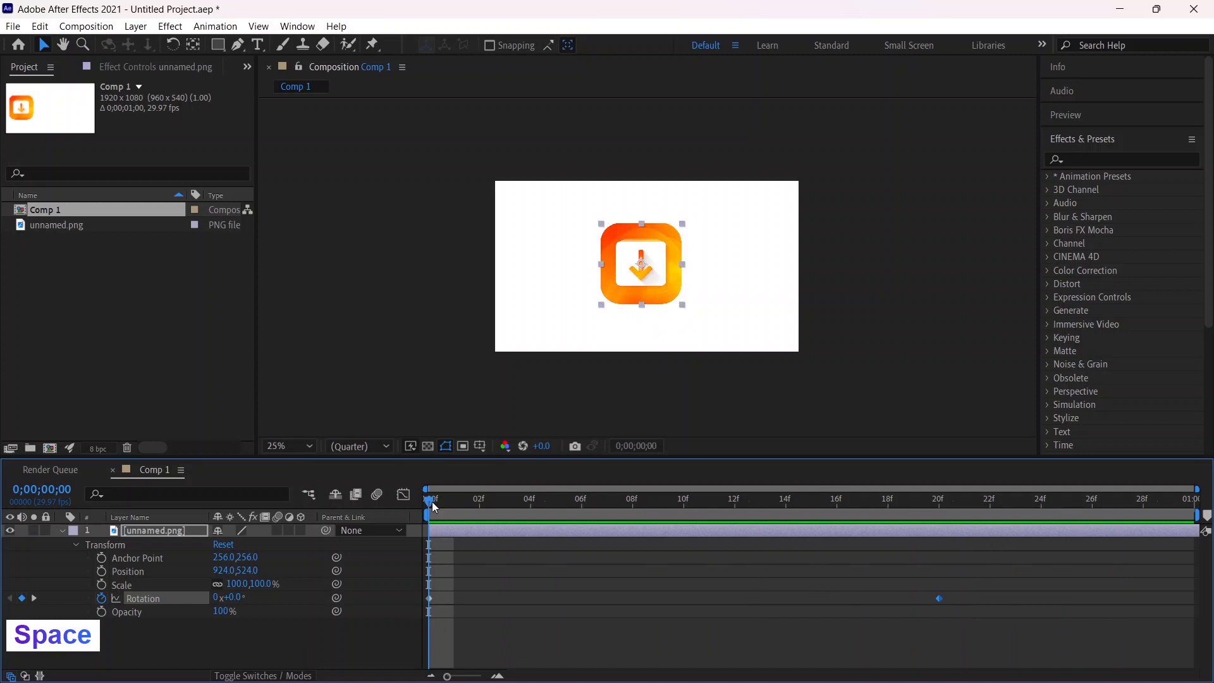
Step: Set the Rotation keyframe at the first frame to 5 full revolutions and preview the faster spin
left_click_drag(432, 502, 408, 570)
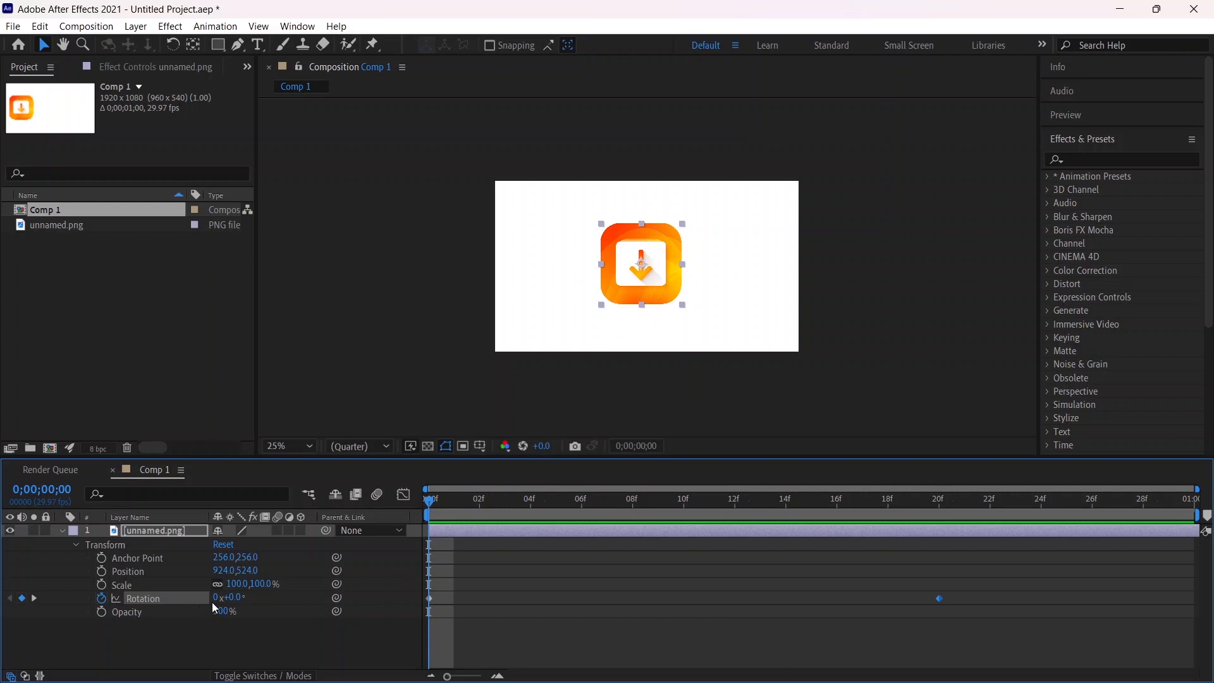
left_click_drag(216, 598, 219, 598)
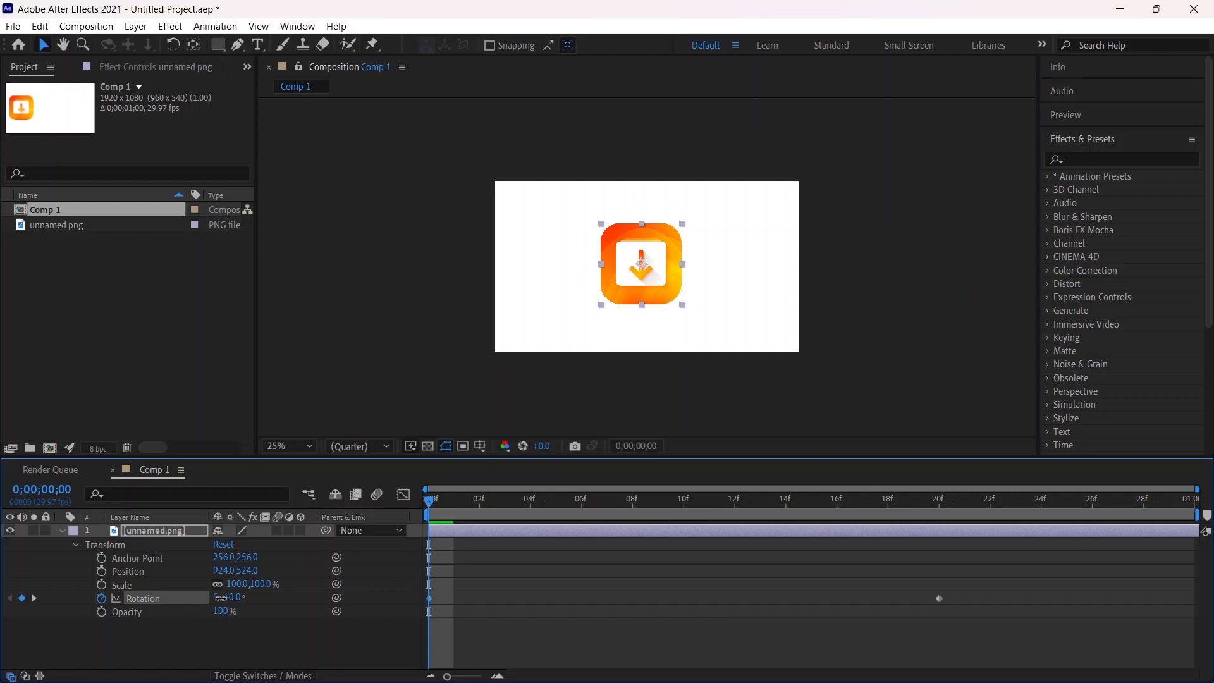
key("space")
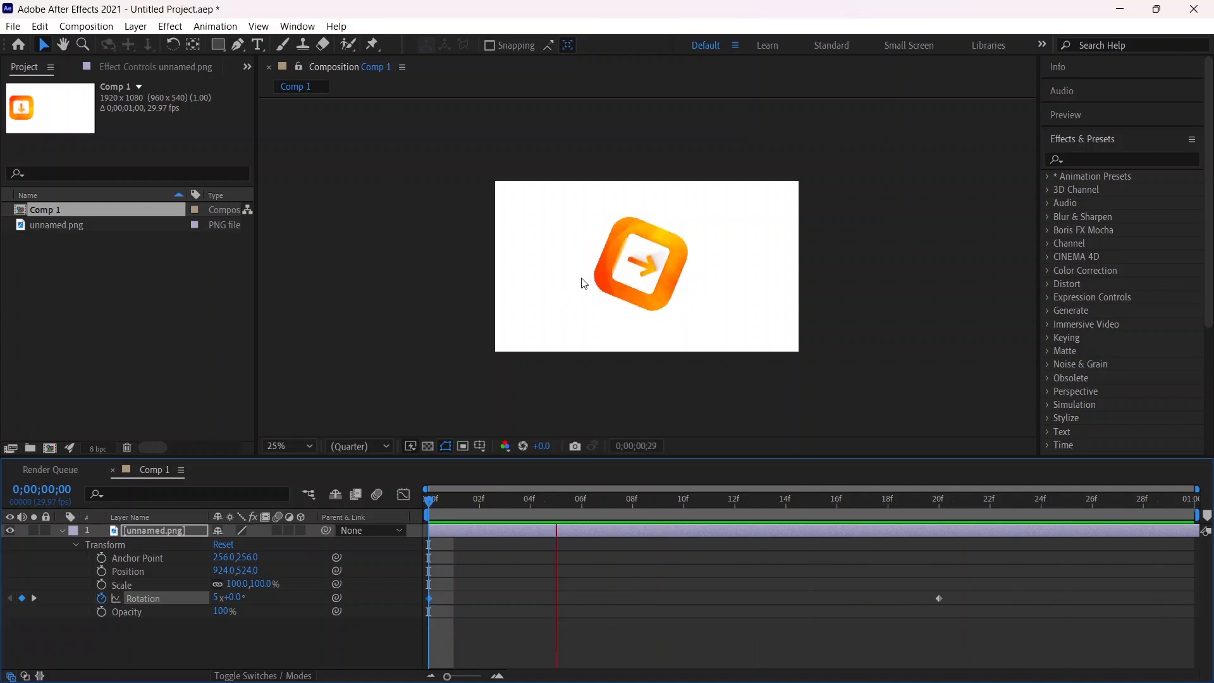
Step: Stop the preview, return to the first frame, and remove the Rotation keyframes, resetting the image's rotation to 0 revolutions
key("space")
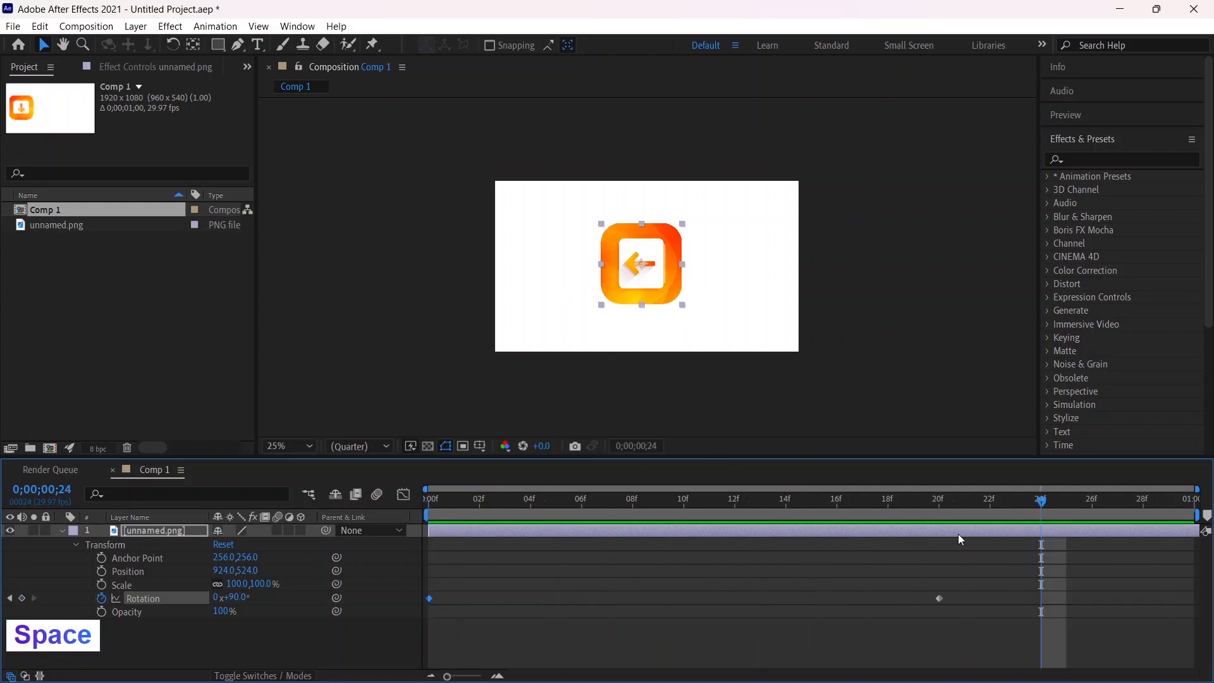
left_click_drag(1041, 501, 390, 538)
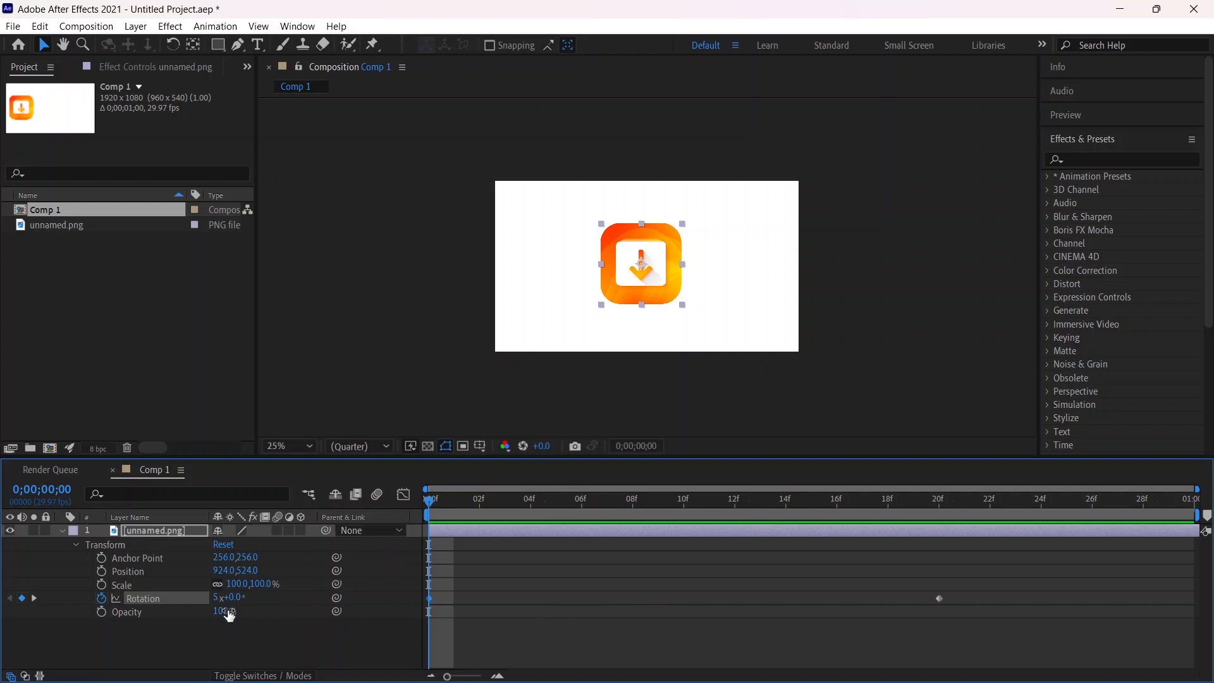
left_click_drag(429, 499, 347, 523)
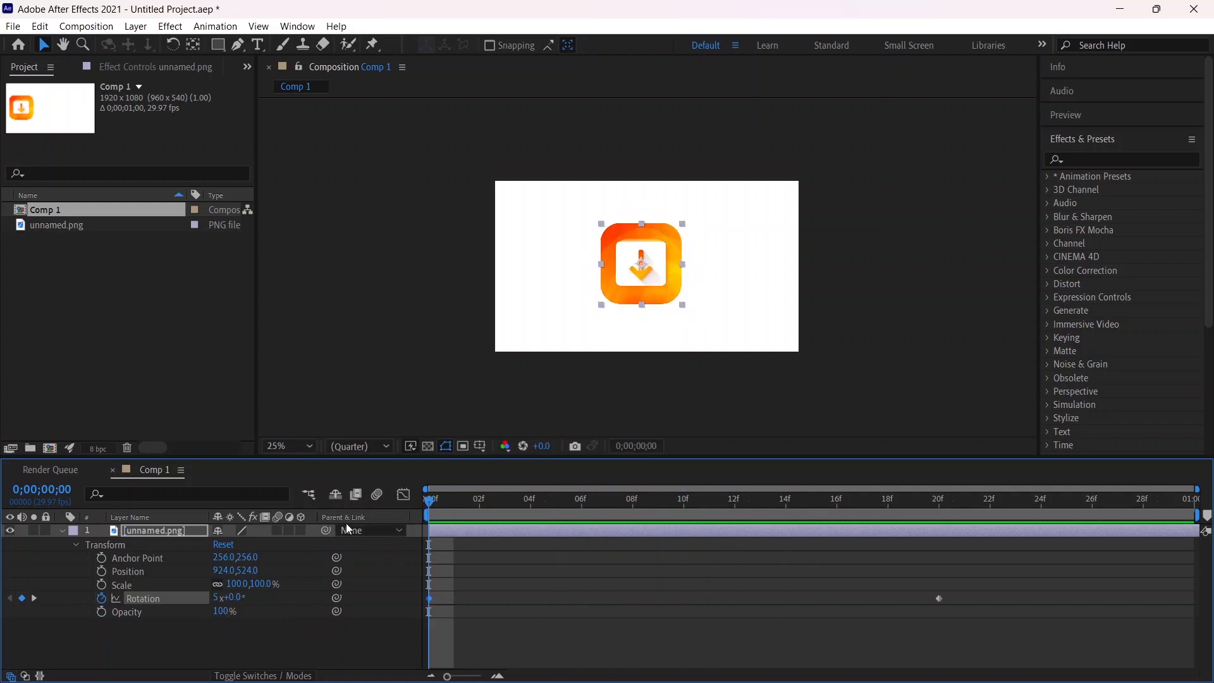
left_click(103, 598)
left_click(215, 597)
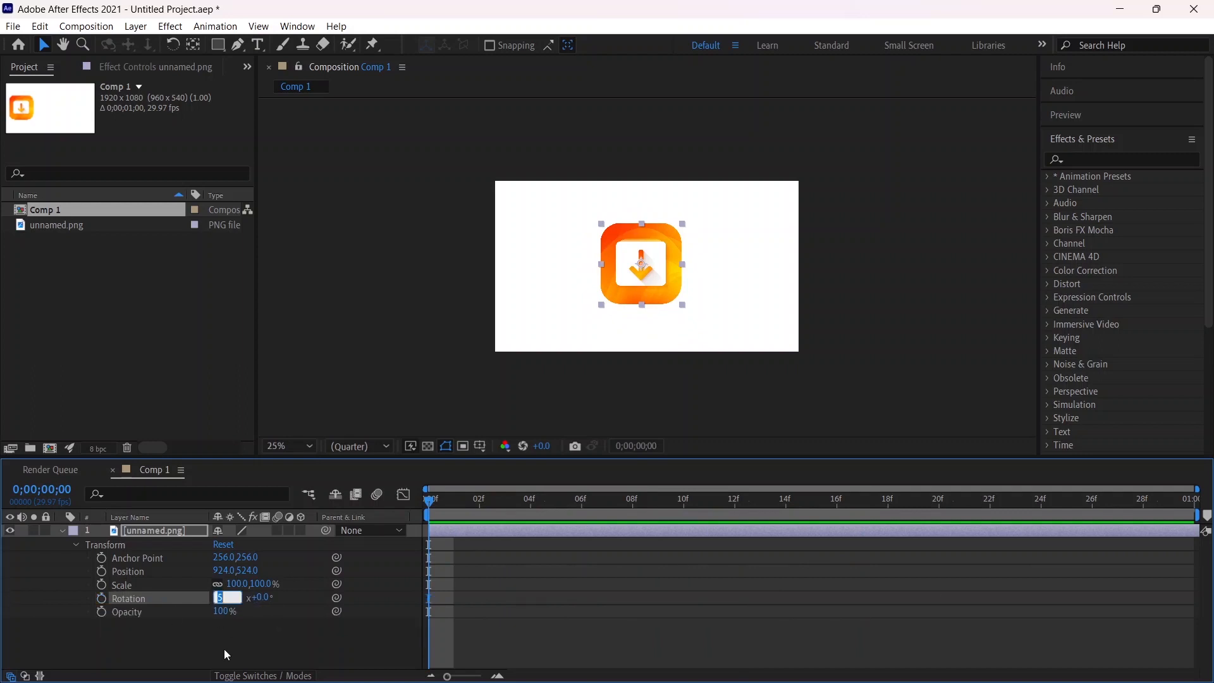
type("0")
left_click(265, 634)
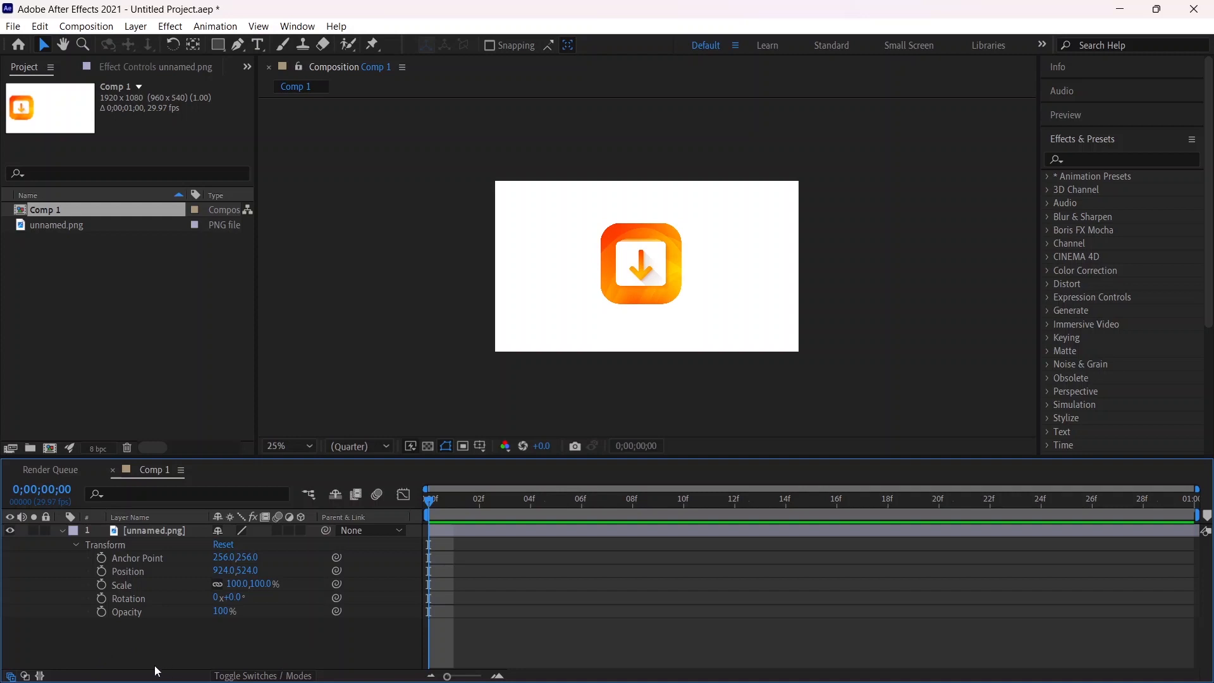
Step: Add Opacity keyframes to the image at the first frame and at 0;00;00;20, setting the first one to 0%
left_click(101, 612)
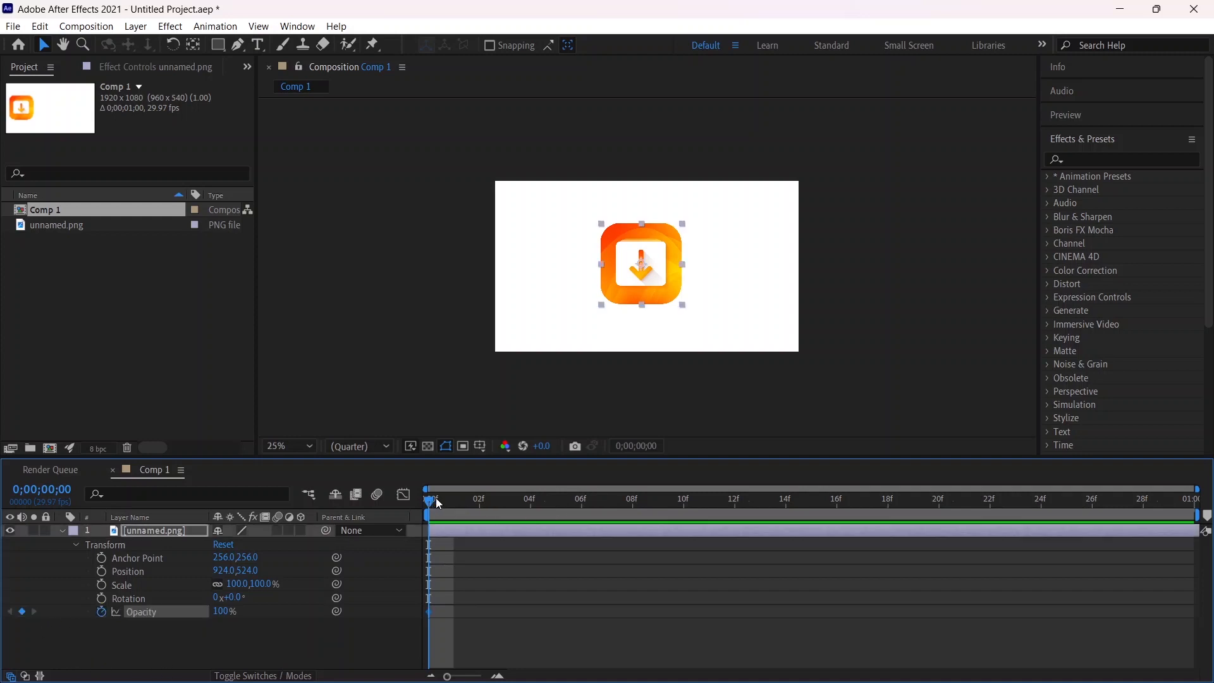
left_click_drag(435, 498, 940, 510)
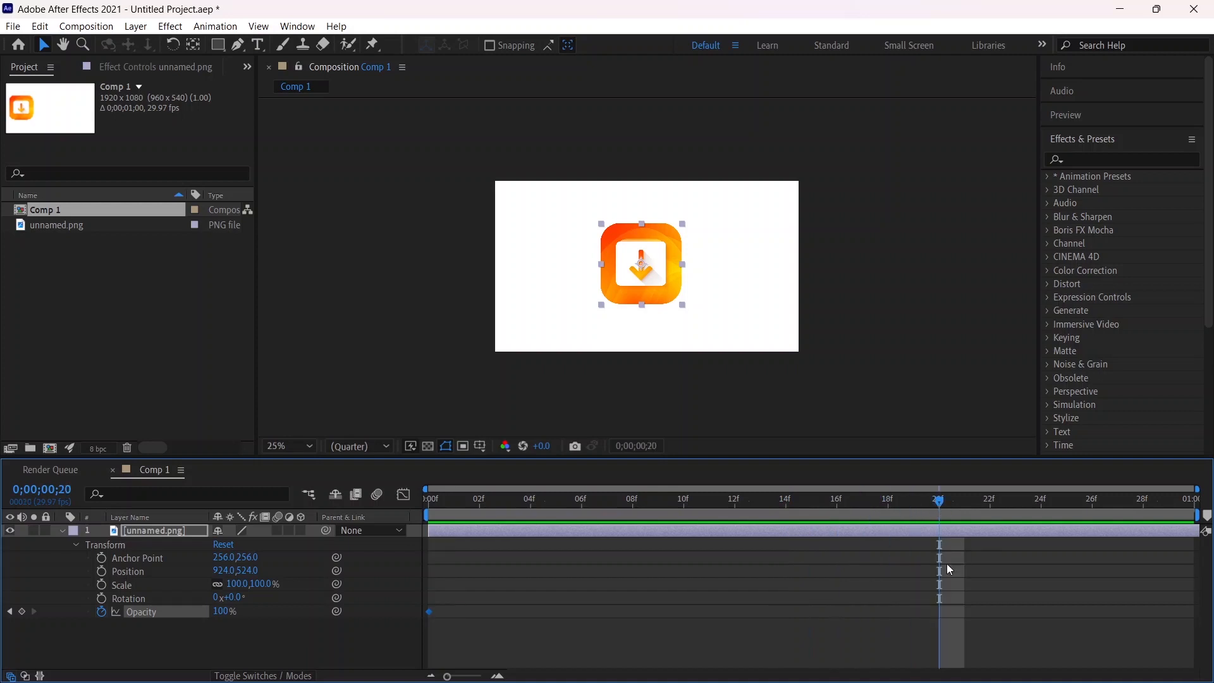
left_click(22, 612)
left_click_drag(940, 501, 396, 555)
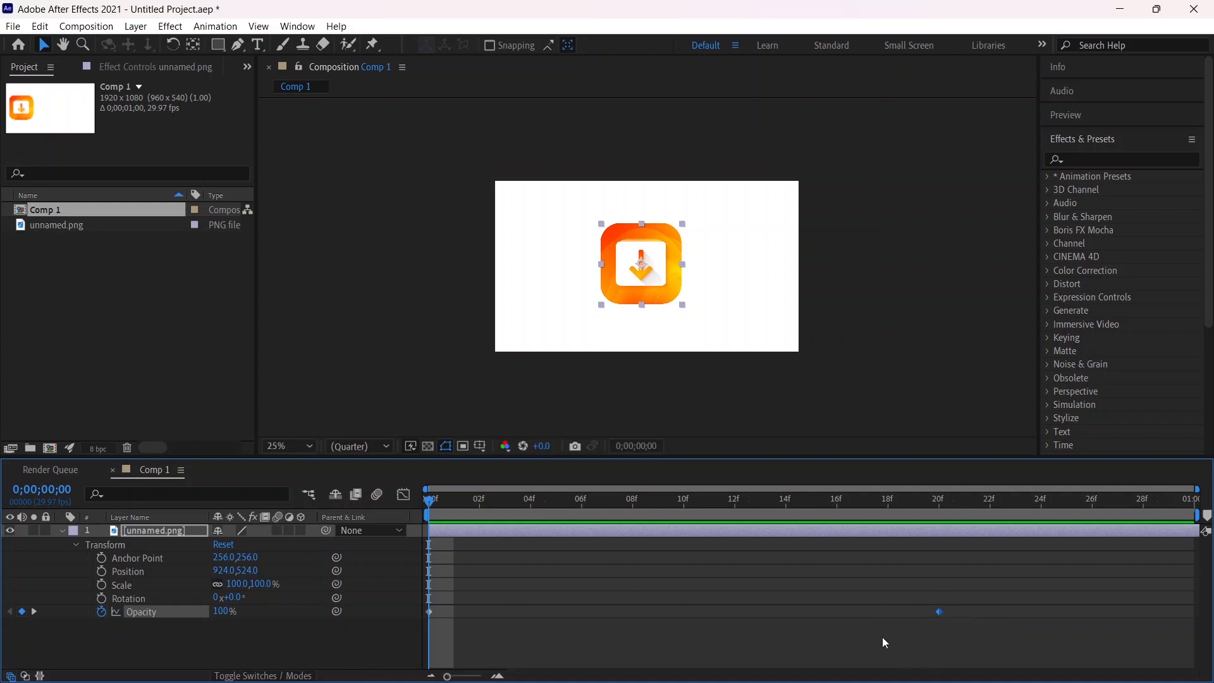
left_click_drag(223, 613, 158, 615)
Step: Preview the image's fade-in and return to the first frame
key("space")
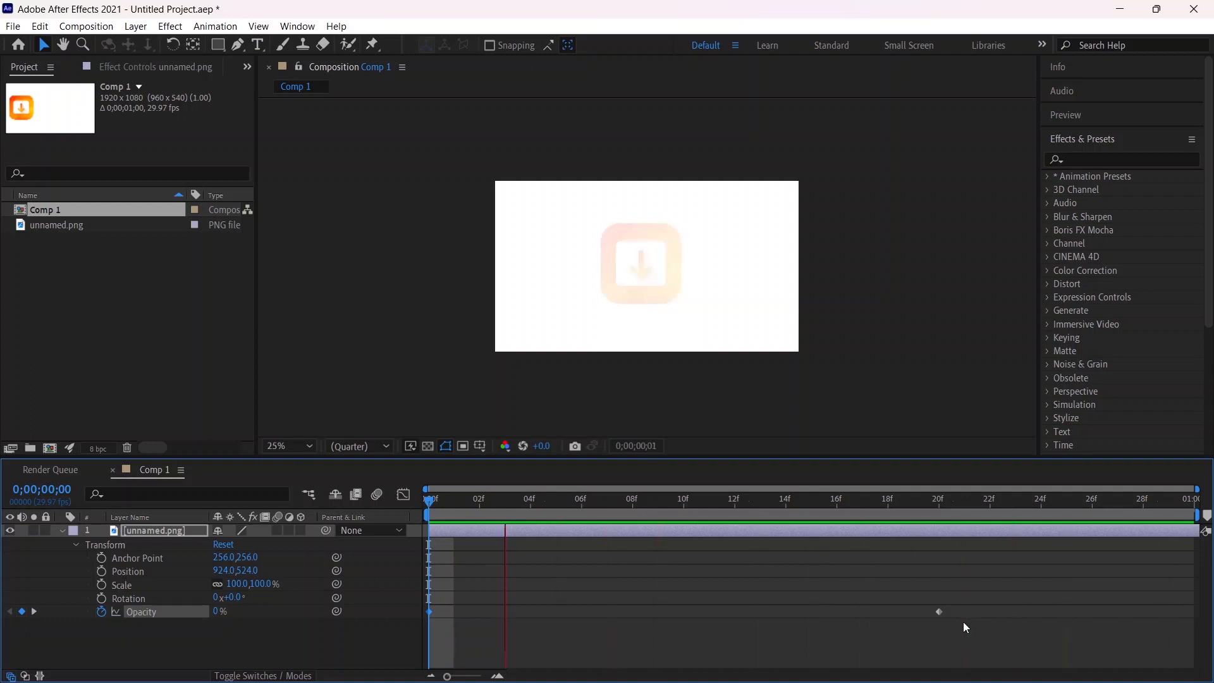
key("space")
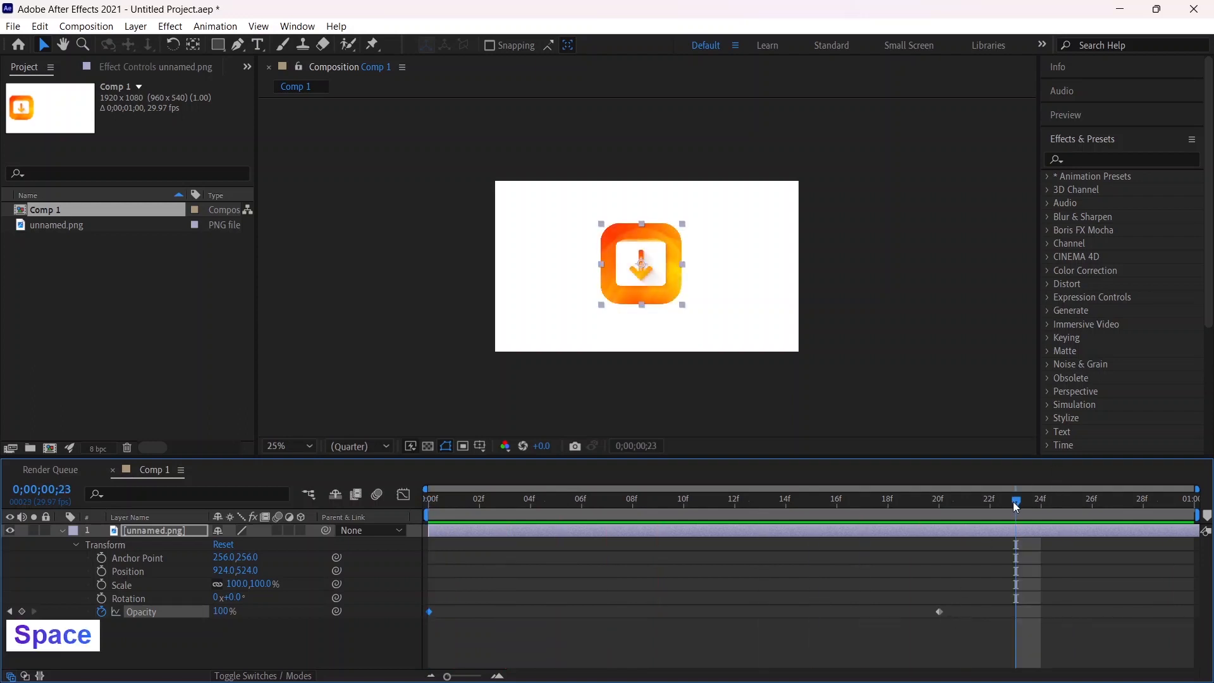
left_click_drag(1014, 502, 305, 546)
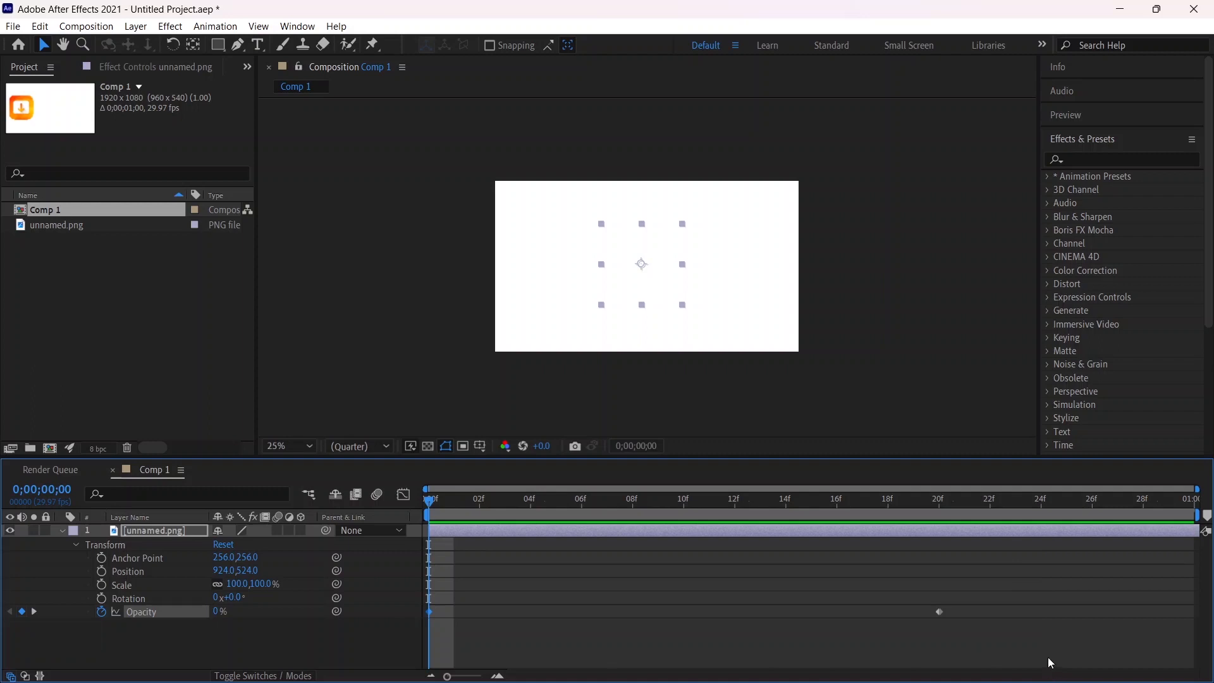
Step: Try raising the first Opacity keyframe to 100% and bring it back to 0%
left_click(970, 645)
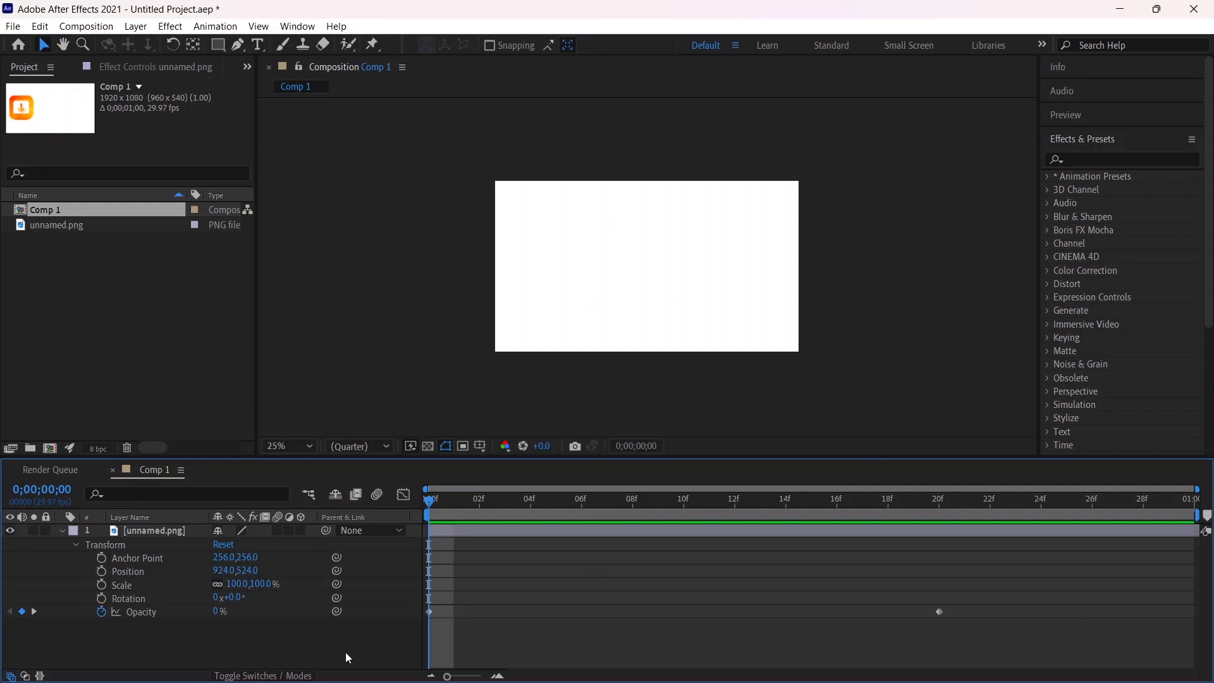
left_click_drag(220, 609, 443, 655)
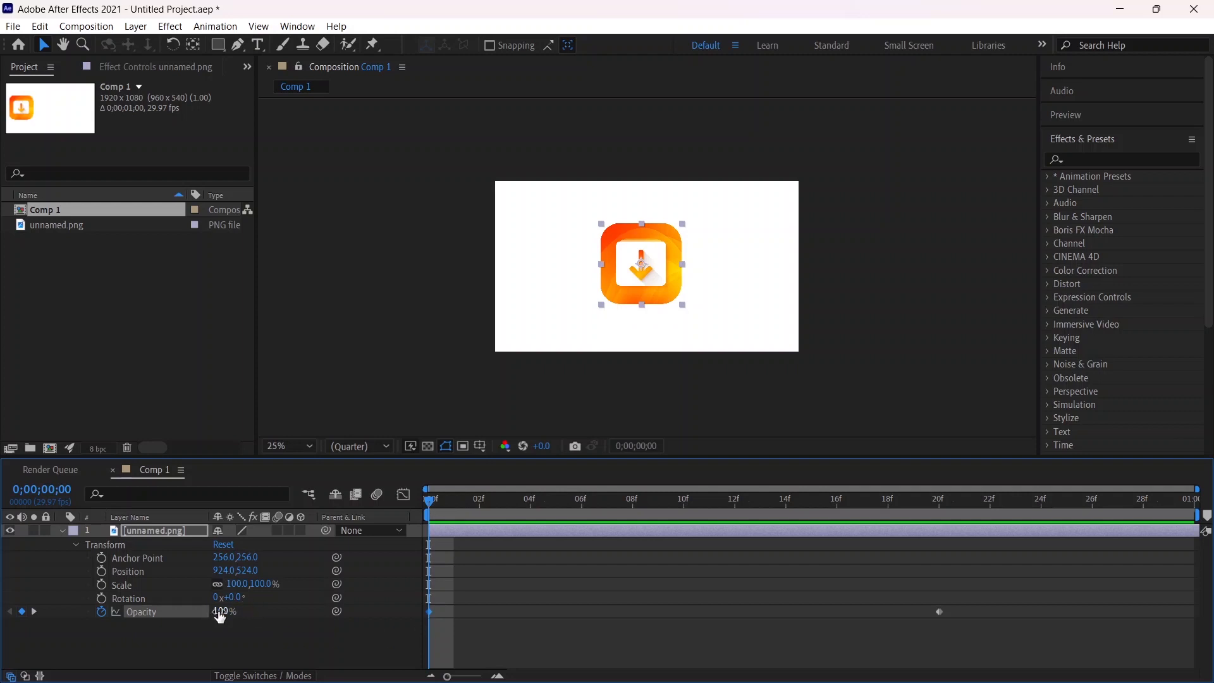
left_click_drag(220, 616, 83, 620)
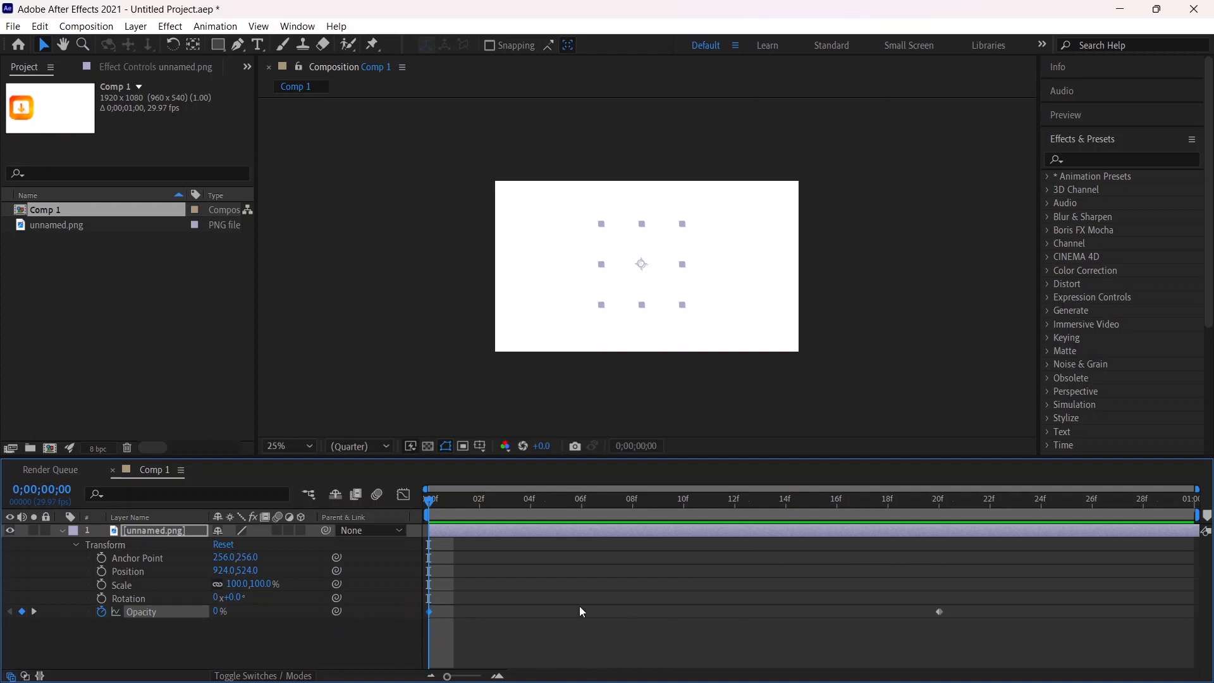
Step: Add Rotation keyframes to the image at the first frame and at 0;00;00;20
left_click(102, 599)
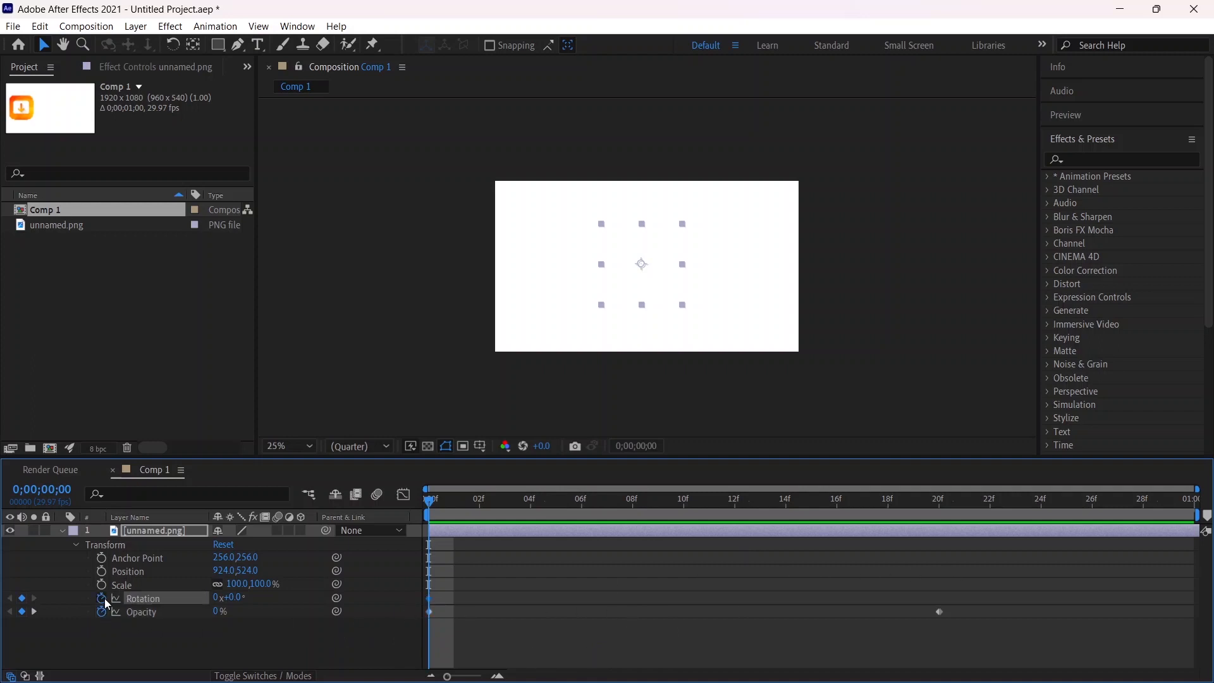
left_click_drag(435, 502, 939, 502)
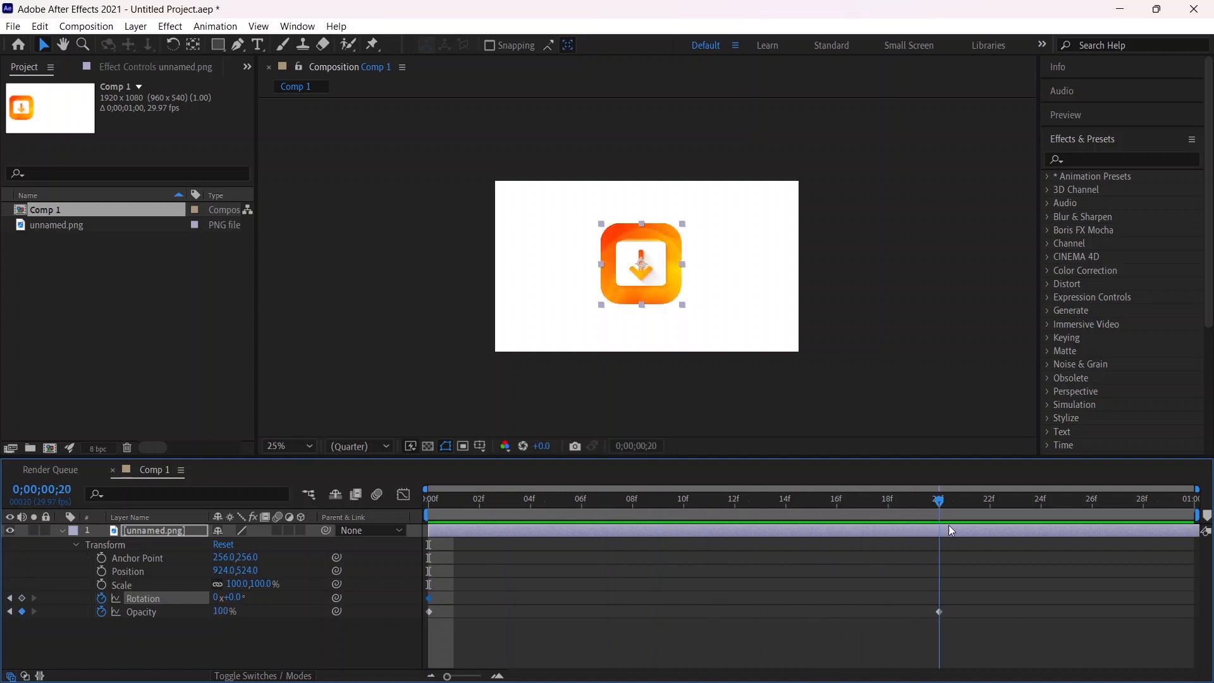
left_click(939, 601)
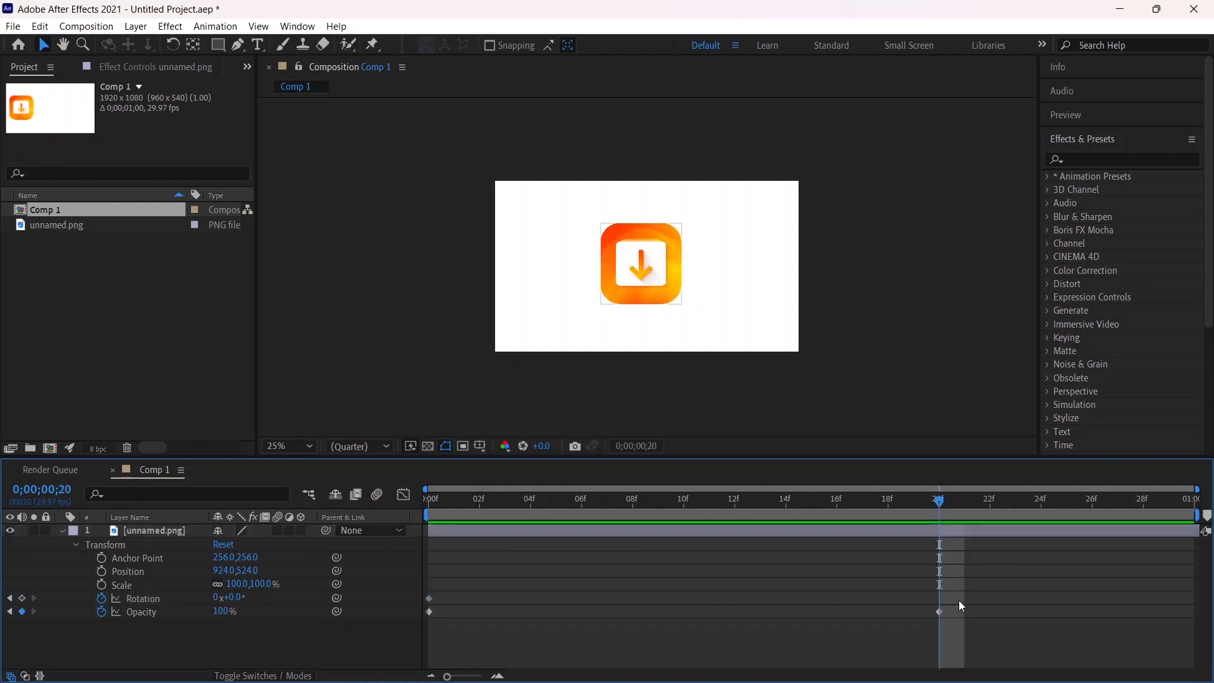
left_click(23, 598)
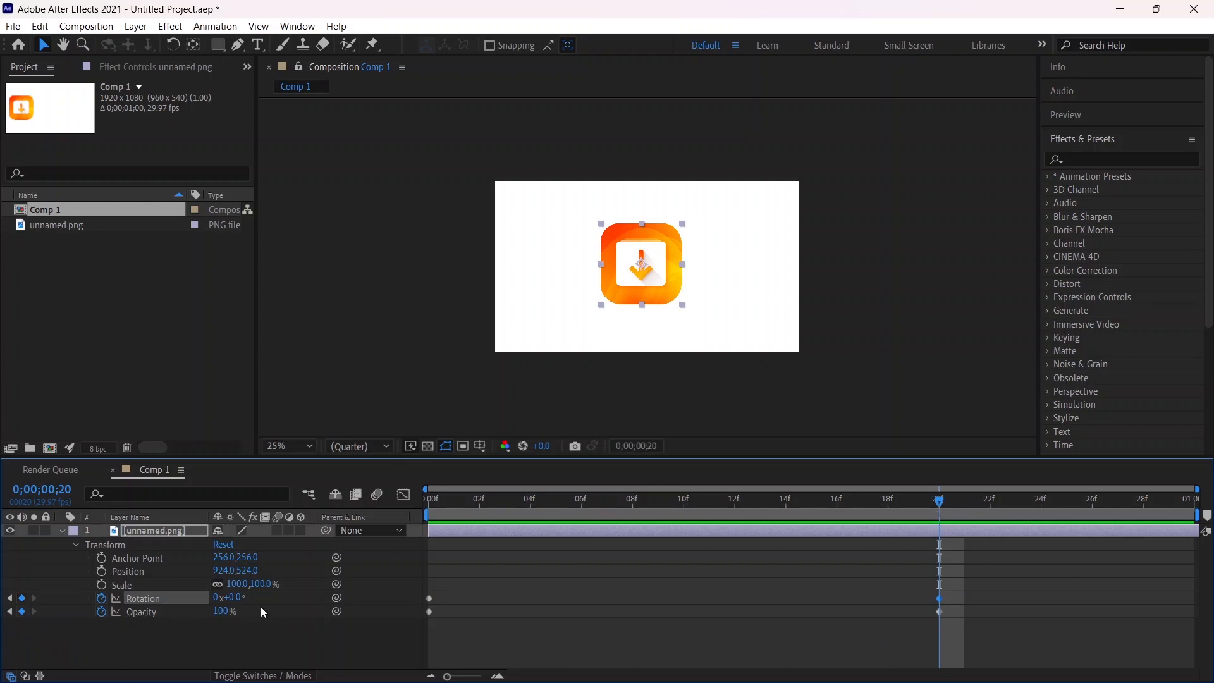
Step: Set the Rotation keyframe at 0;00;00;20 to 2 full revolutions and 0°
left_click_drag(235, 603, 498, 583)
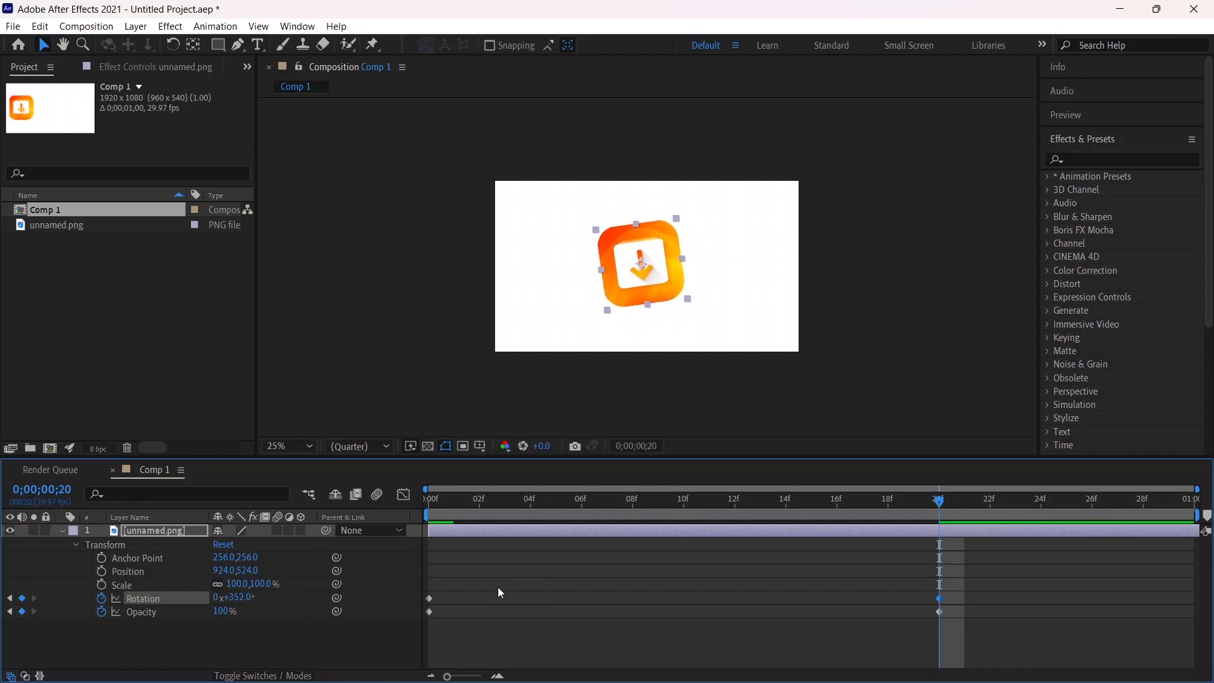
left_click(237, 597)
type("0")
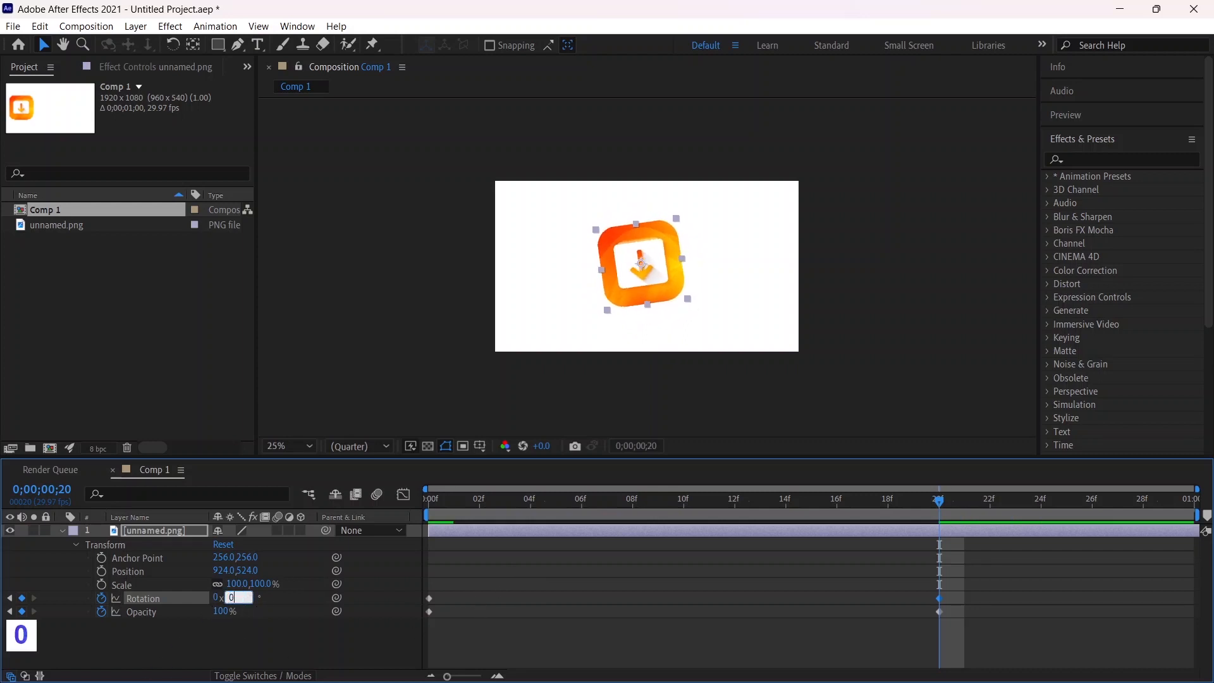
left_click_drag(216, 598, 221, 600)
left_click(220, 598)
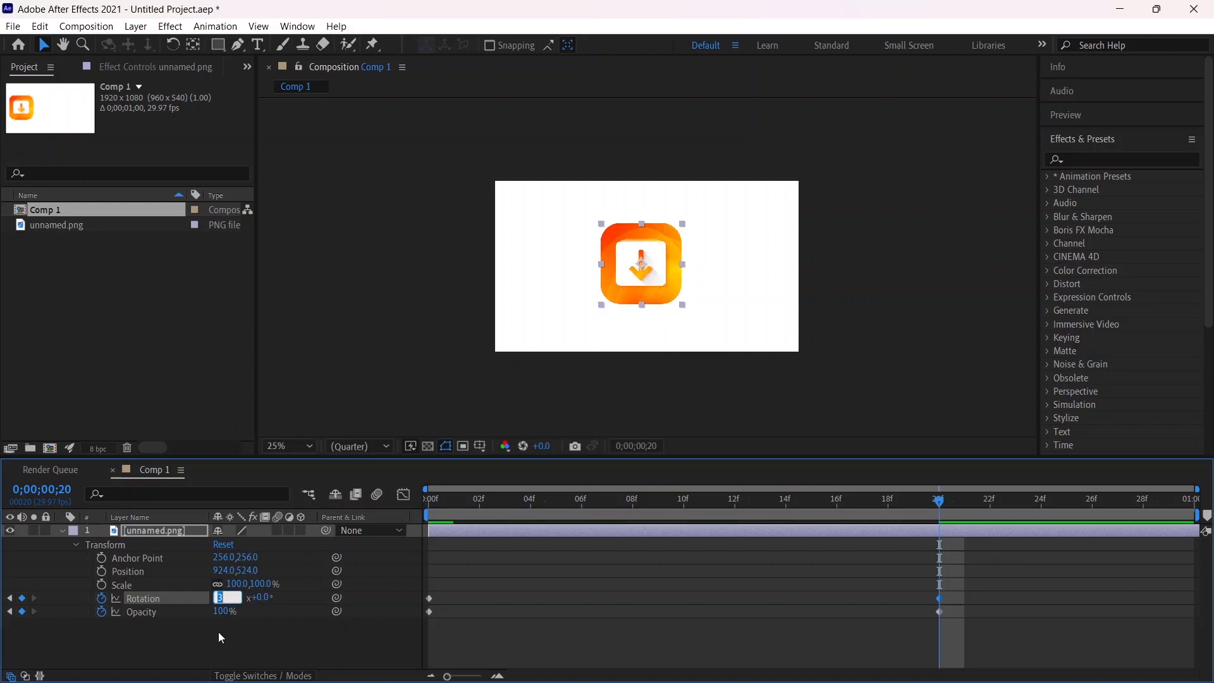
type("2")
left_click(263, 632)
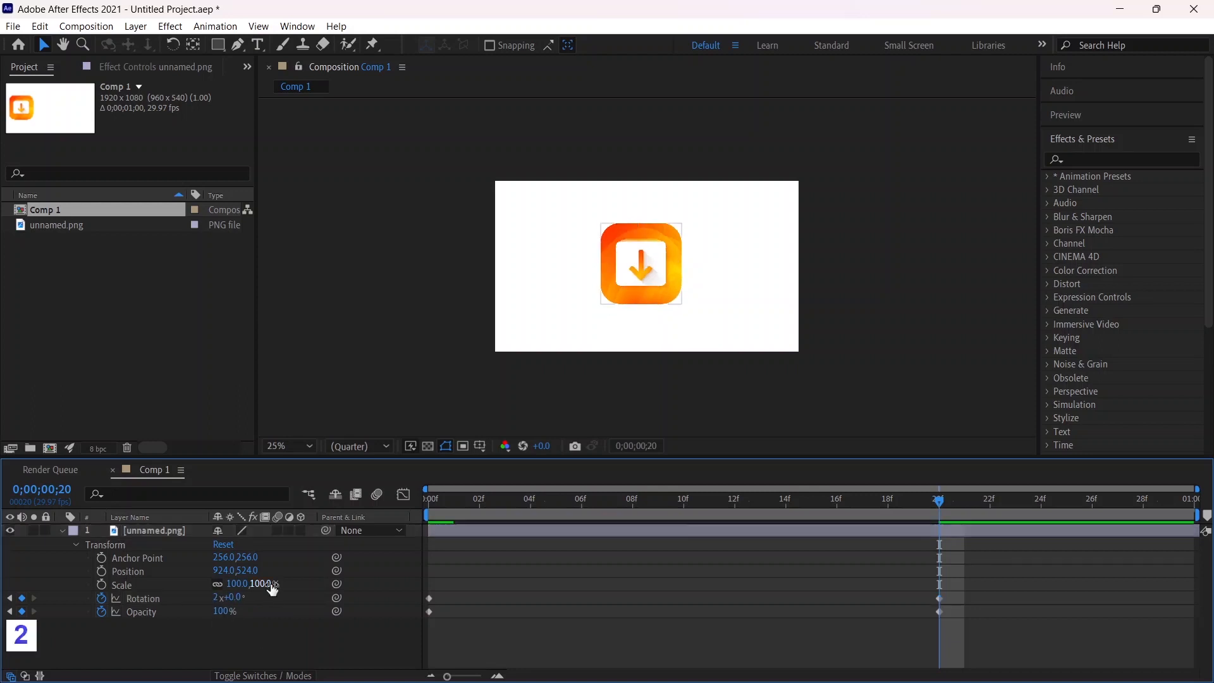
Step: Preview the combined rotation and fade-in twice from the first frame
left_click_drag(940, 506, 684, 509)
left_click_drag(562, 527, 381, 529)
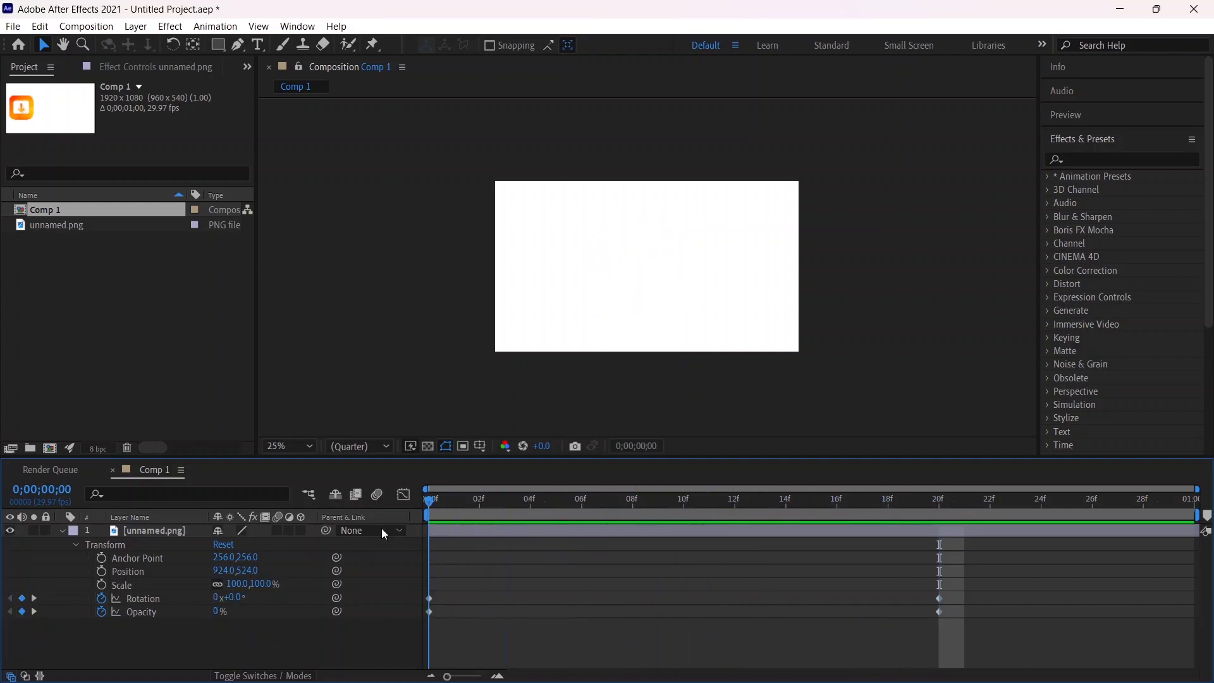
key("space")
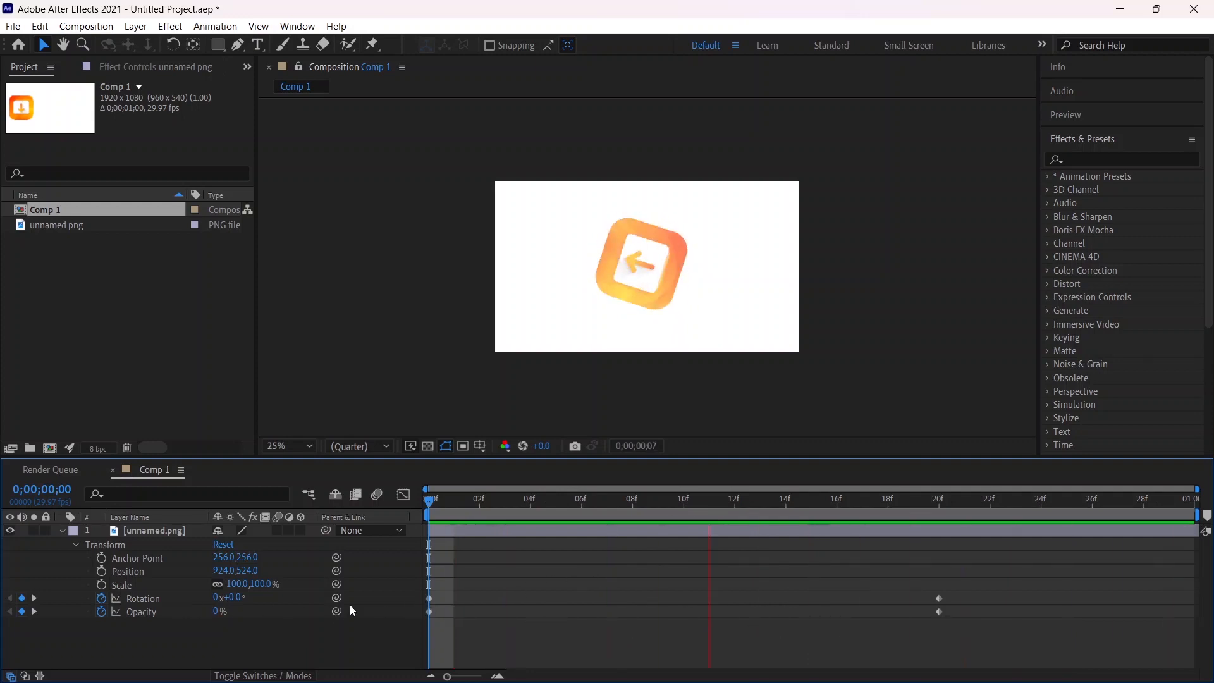
key("space")
left_click_drag(481, 505, 429, 515)
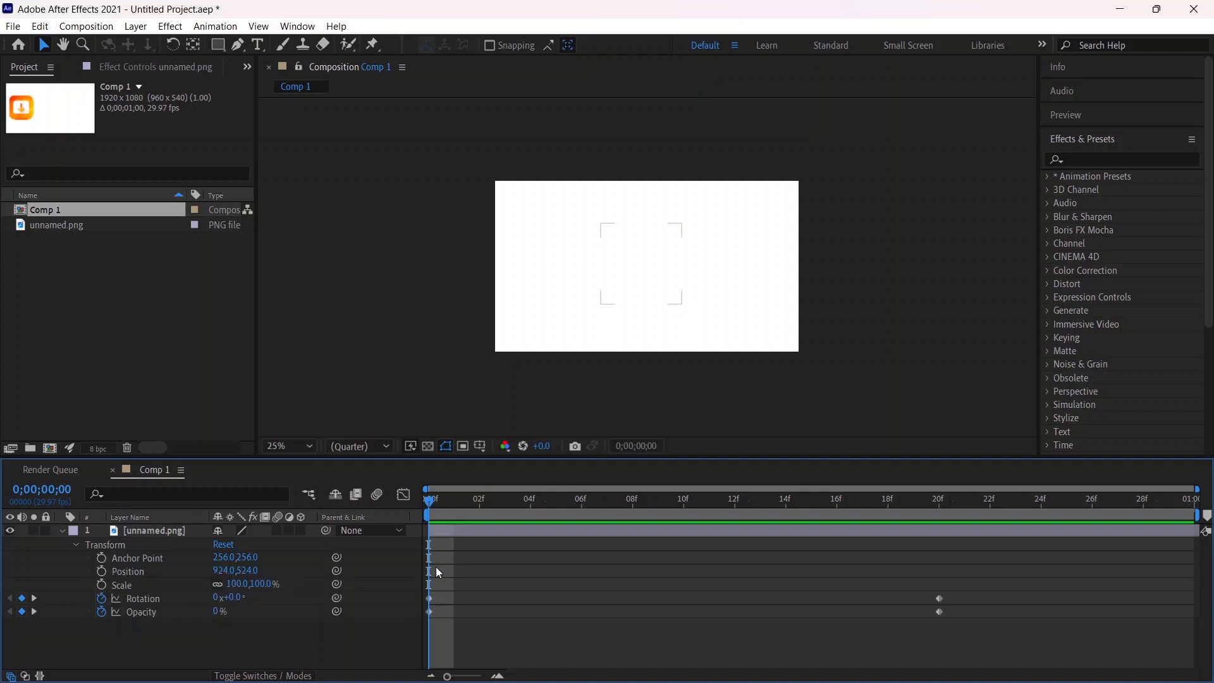
key("space")
key("space")
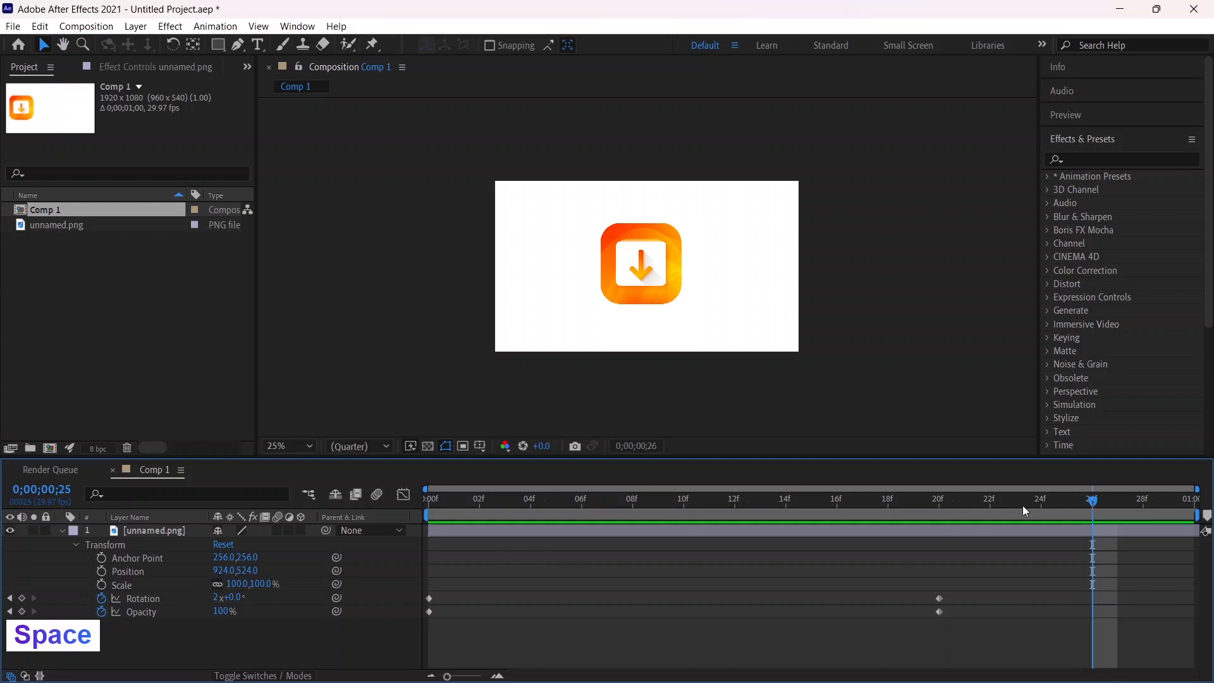
Step: Add Position keyframes at the first frame and at 0;00;00;20, moving the image horizontally to X 1502 on the second one
left_click_drag(1022, 506, 417, 550)
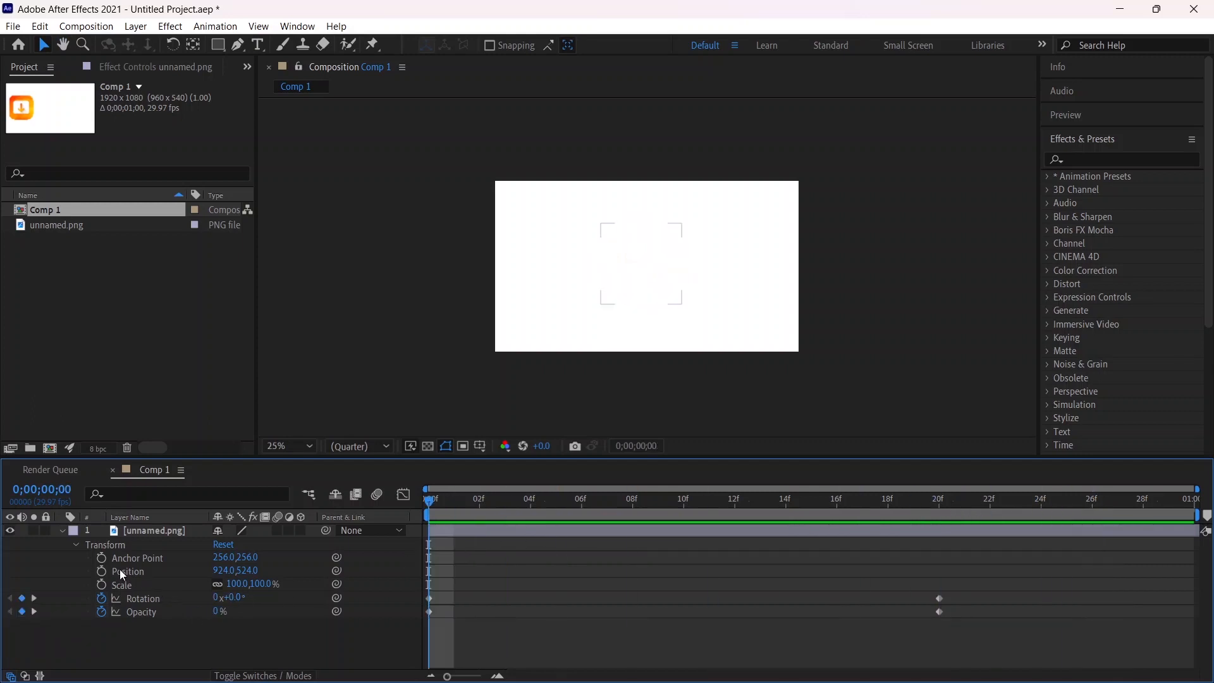
left_click(103, 571)
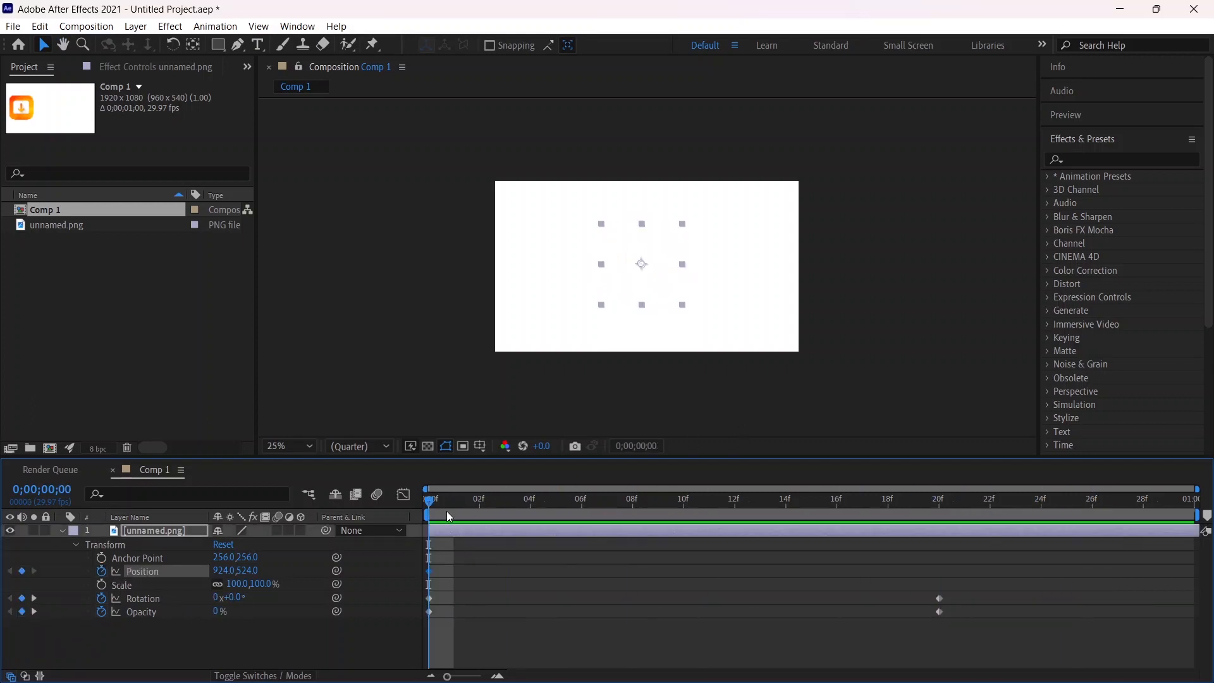
left_click_drag(432, 500, 935, 516)
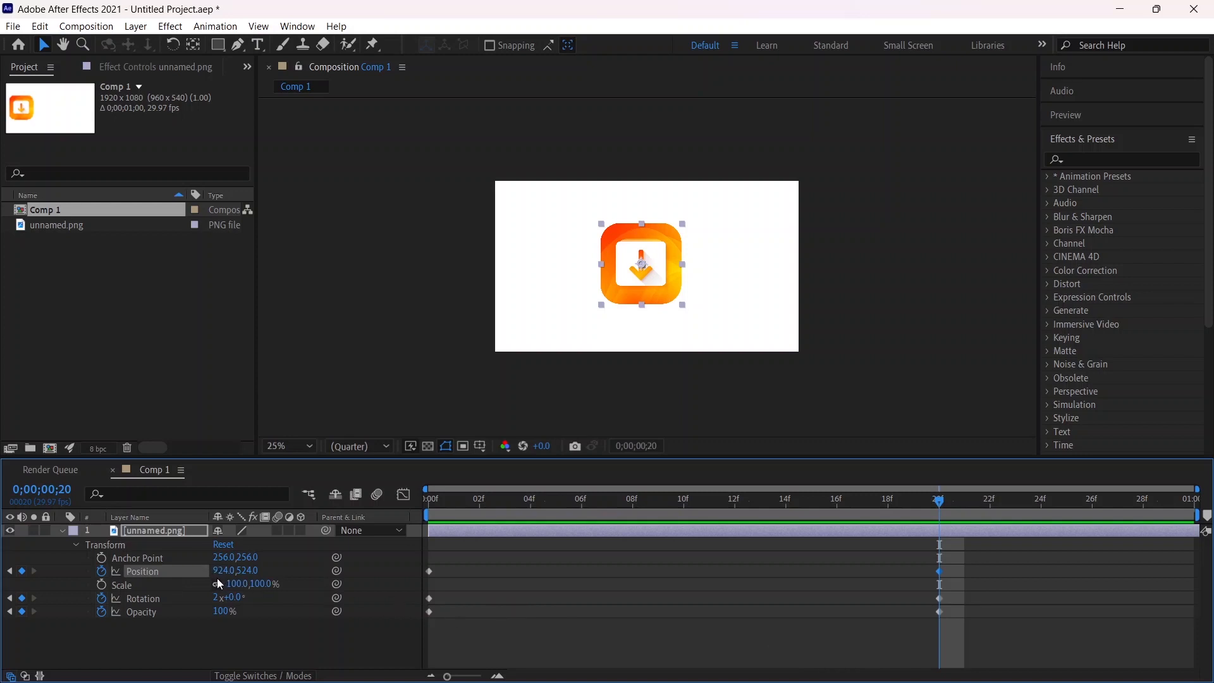
left_click_drag(220, 577, 667, 567)
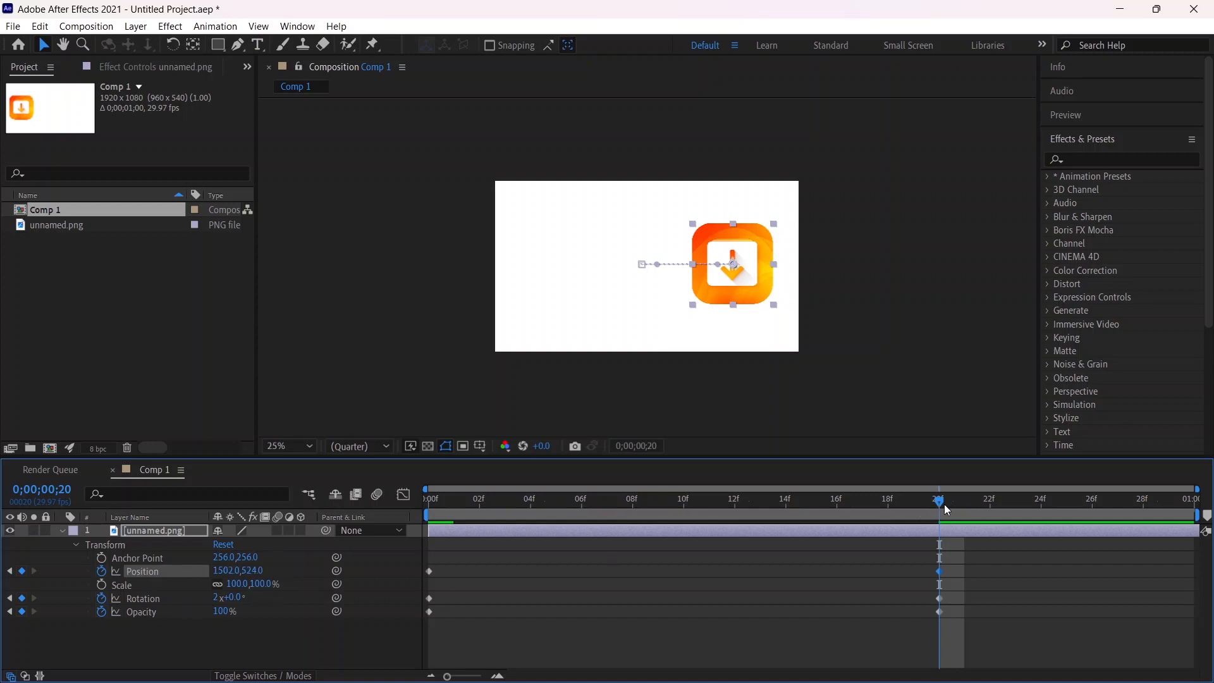
Step: Preview the combined position, rotation and opacity animation from the first frame
left_click_drag(932, 507, 863, 509)
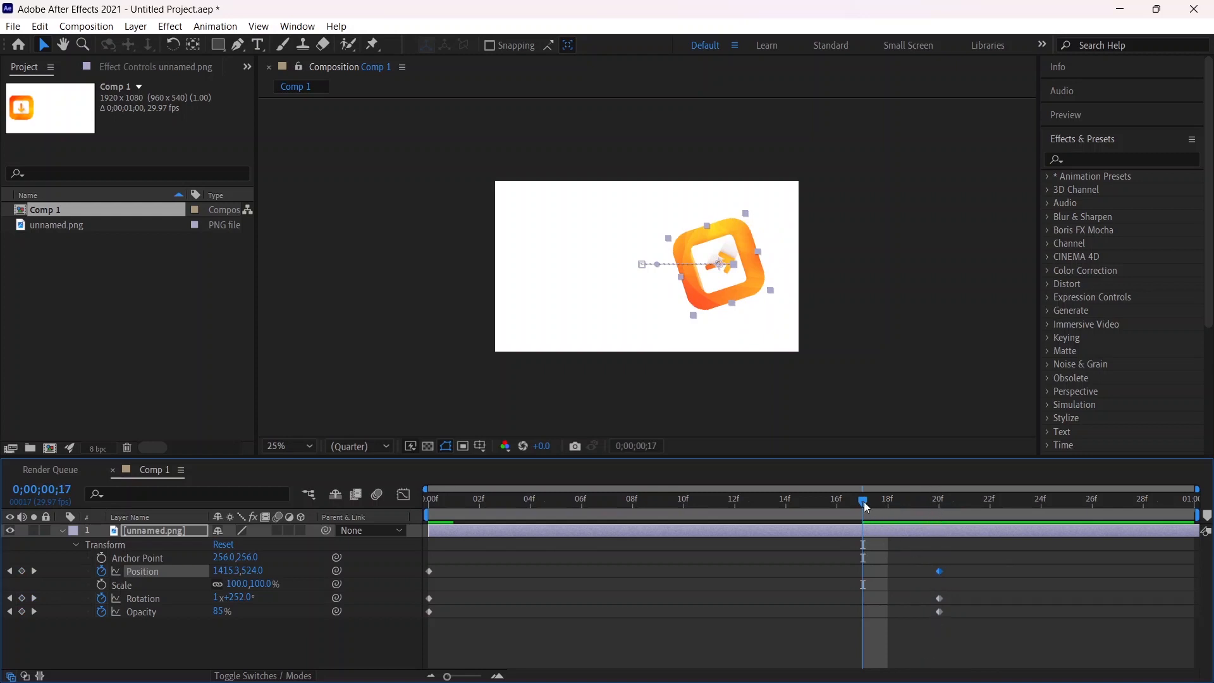
left_click_drag(866, 507, 348, 506)
key("space")
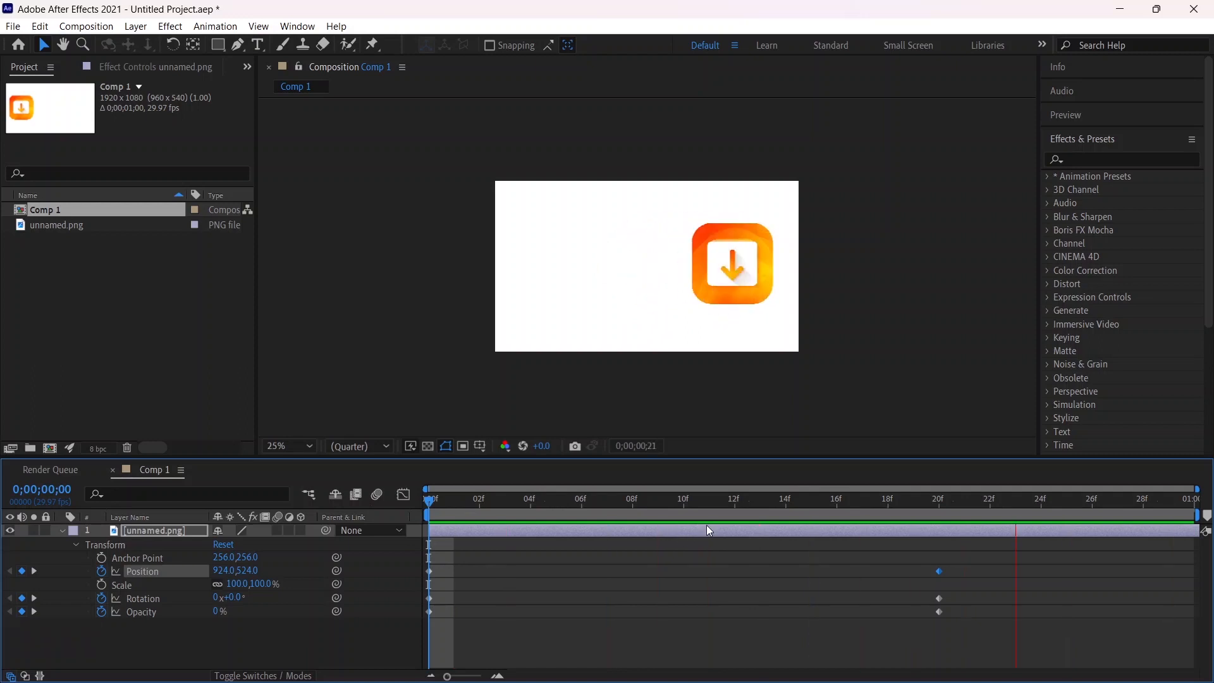
key("space")
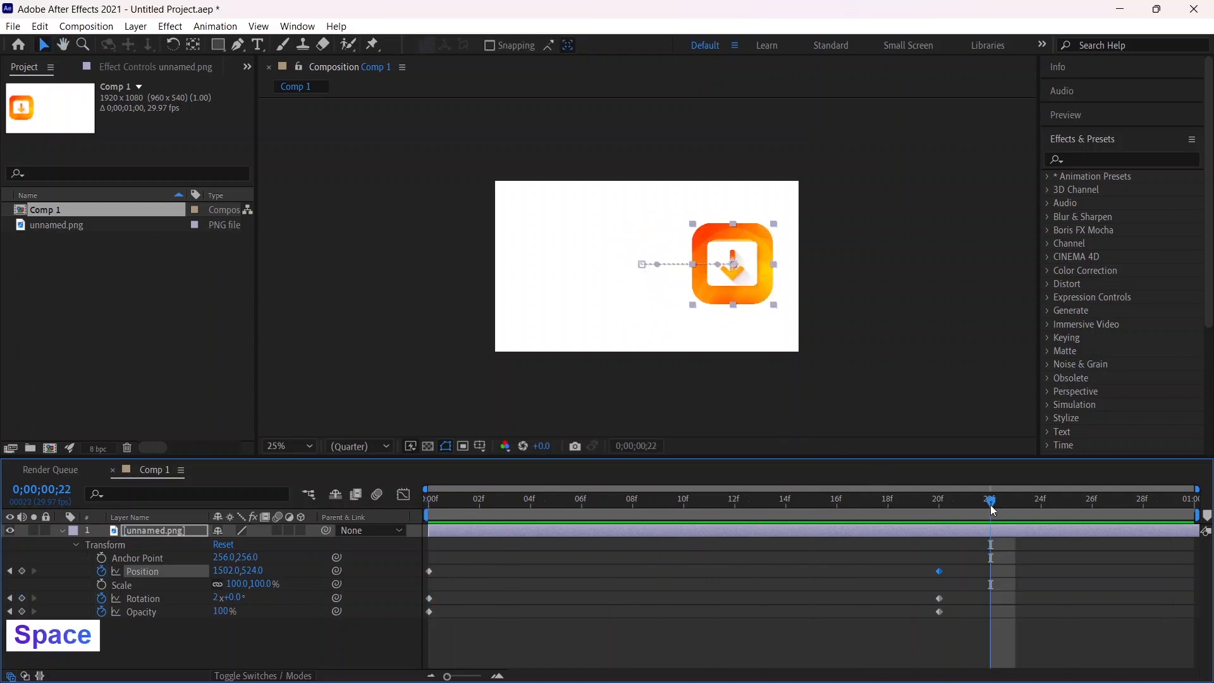
Step: Shift the ending Position keyframe earlier to frame 14 and the ending Opacity keyframe to frame 24
left_click_drag(990, 504, 838, 508)
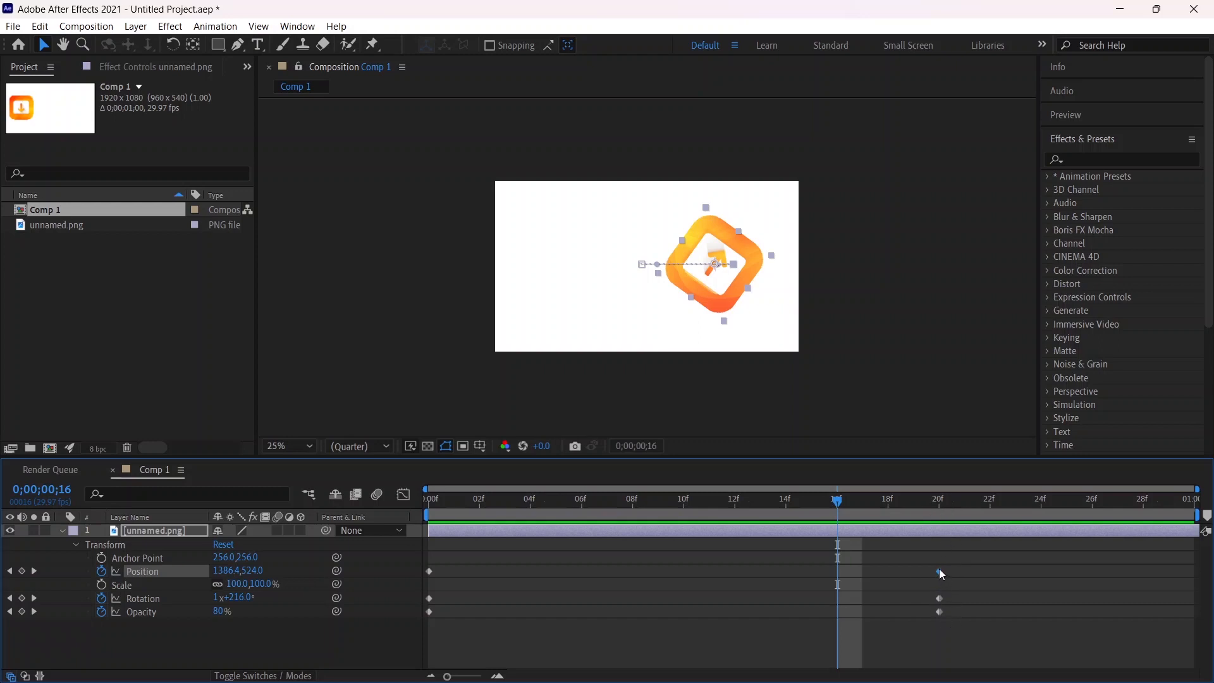
left_click_drag(939, 571, 784, 570)
left_click_drag(938, 612, 1033, 608)
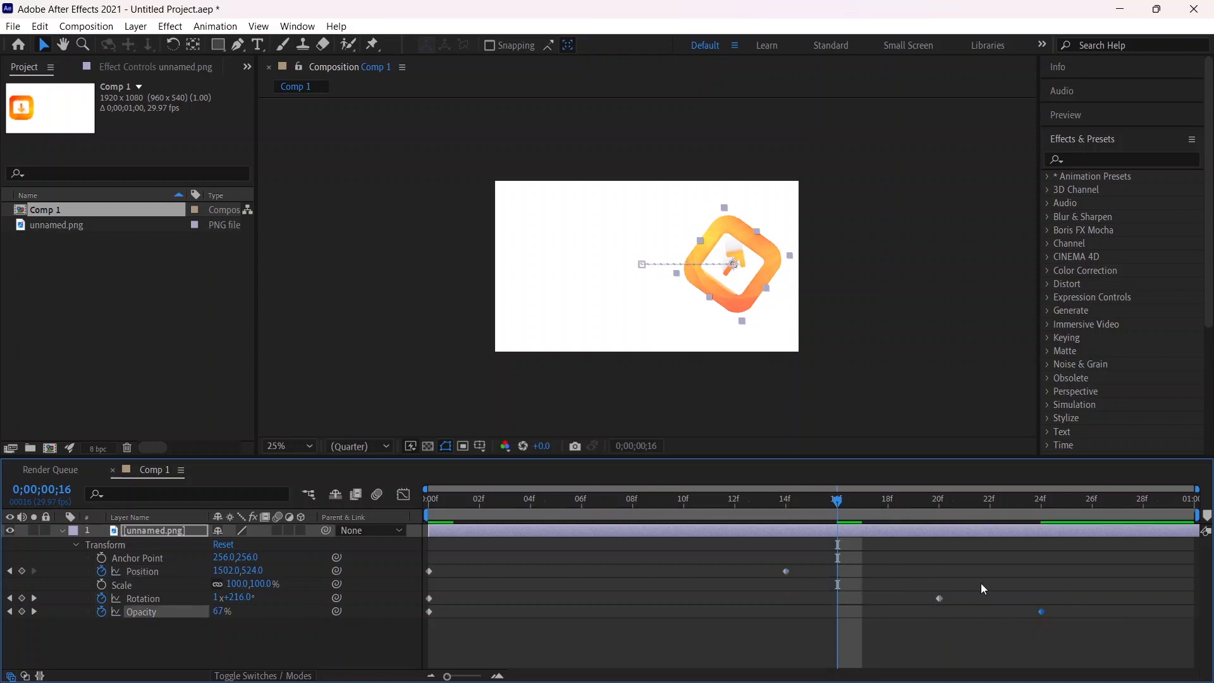
Step: Preview the animation with the offset ending keyframes from the first frame
left_click_drag(829, 505, 373, 507)
key("space")
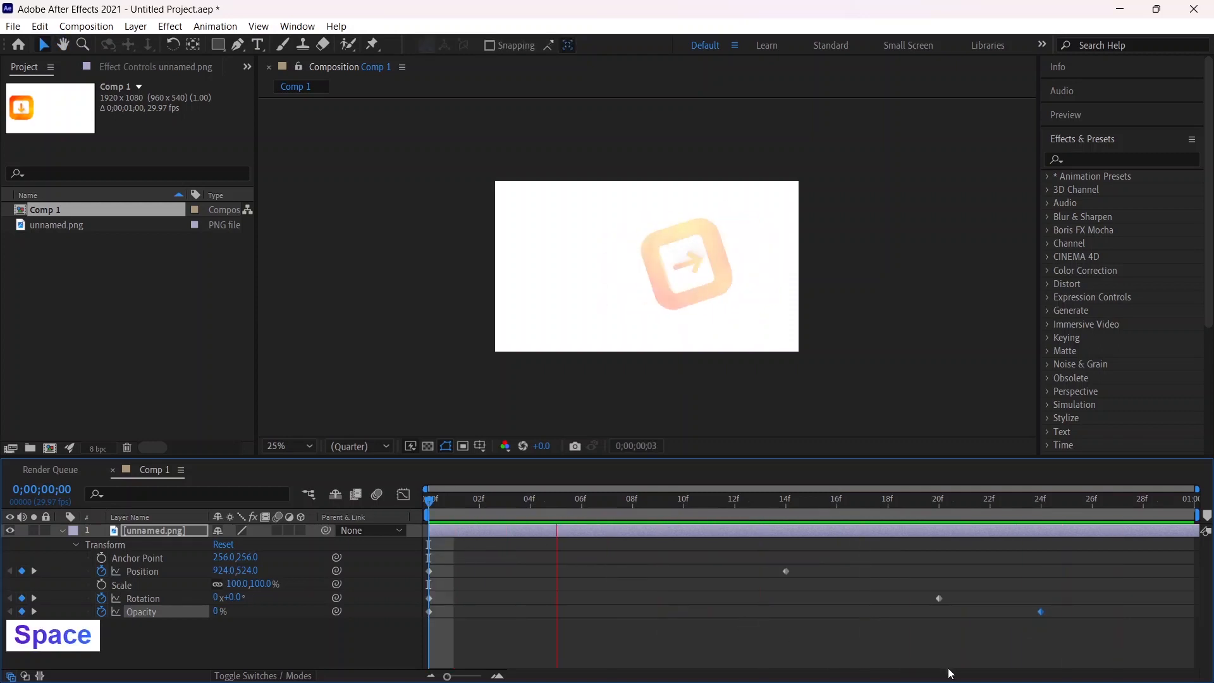
key("space")
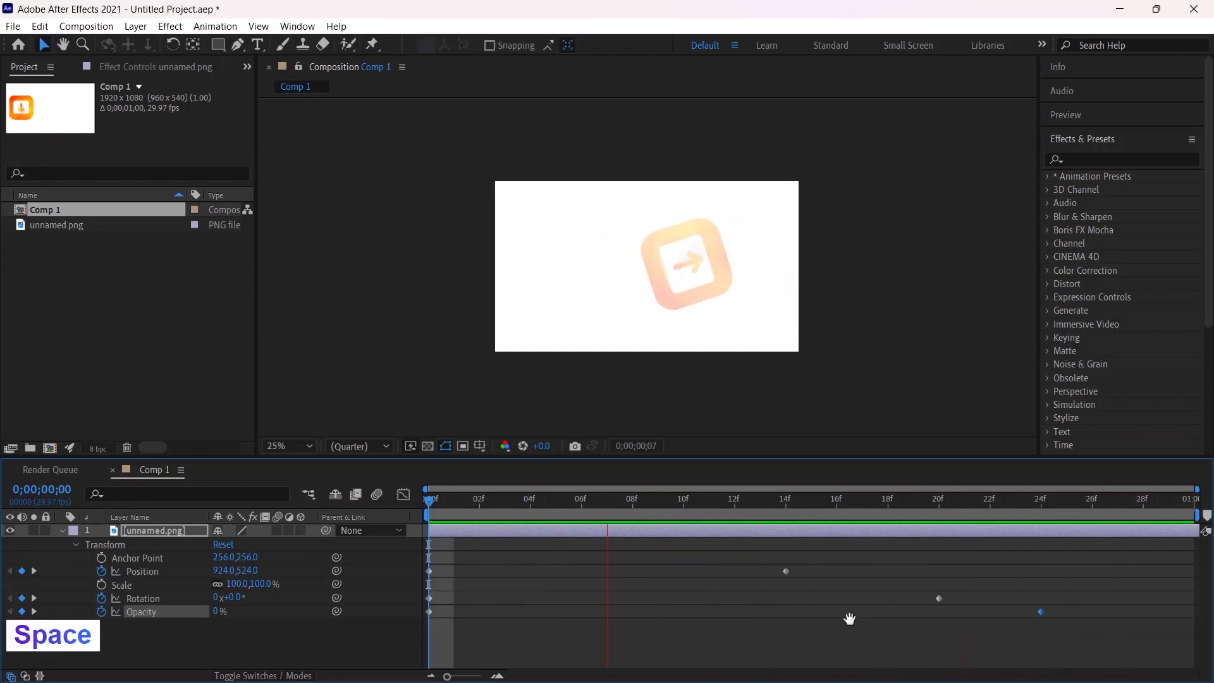
Step: Move the ending Position and Opacity keyframes to frame 20, in line with the ending Rotation keyframe
left_click_drag(783, 571, 938, 569)
left_click_drag(1040, 614, 939, 624)
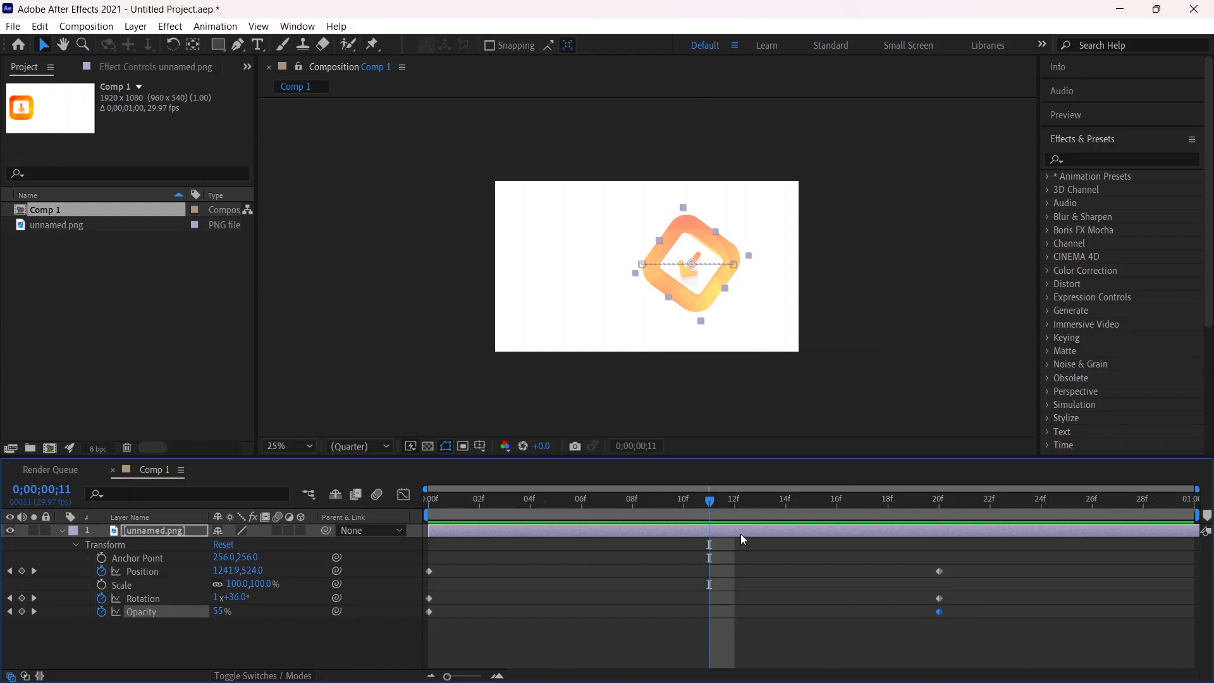
Step: Remove the Opacity animation at the first frame with opacity set to 100%, and preview the remaining position and rotation motion
left_click_drag(708, 504, 335, 519)
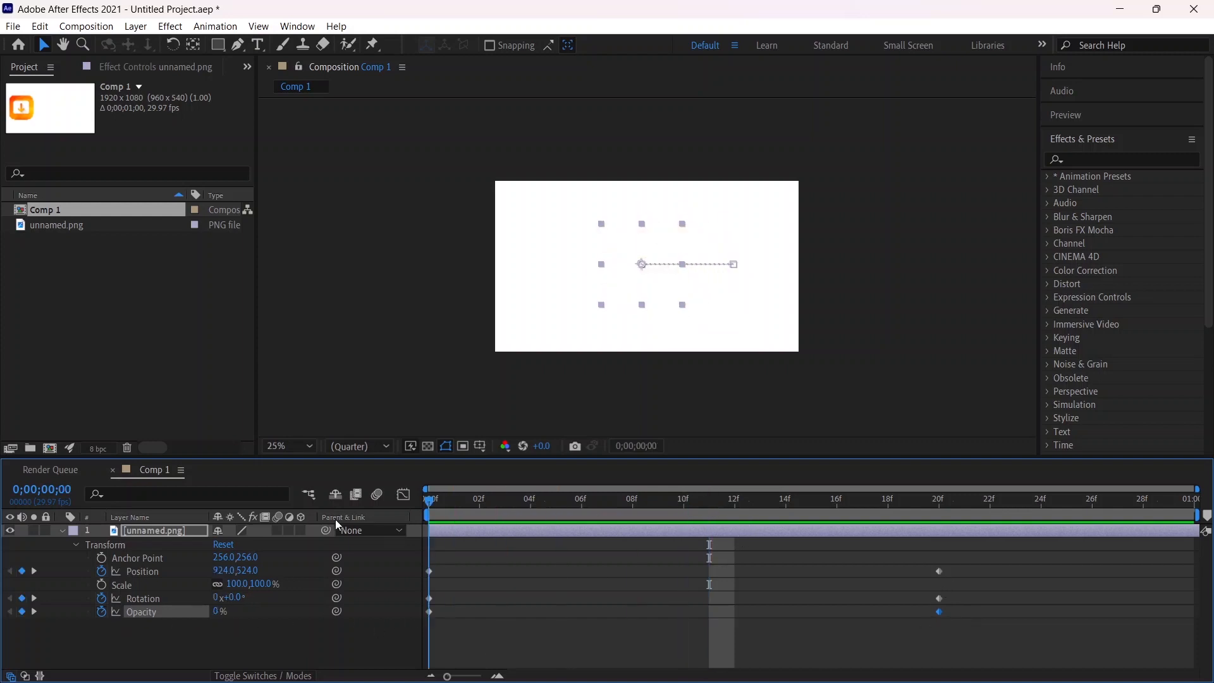
left_click(101, 612)
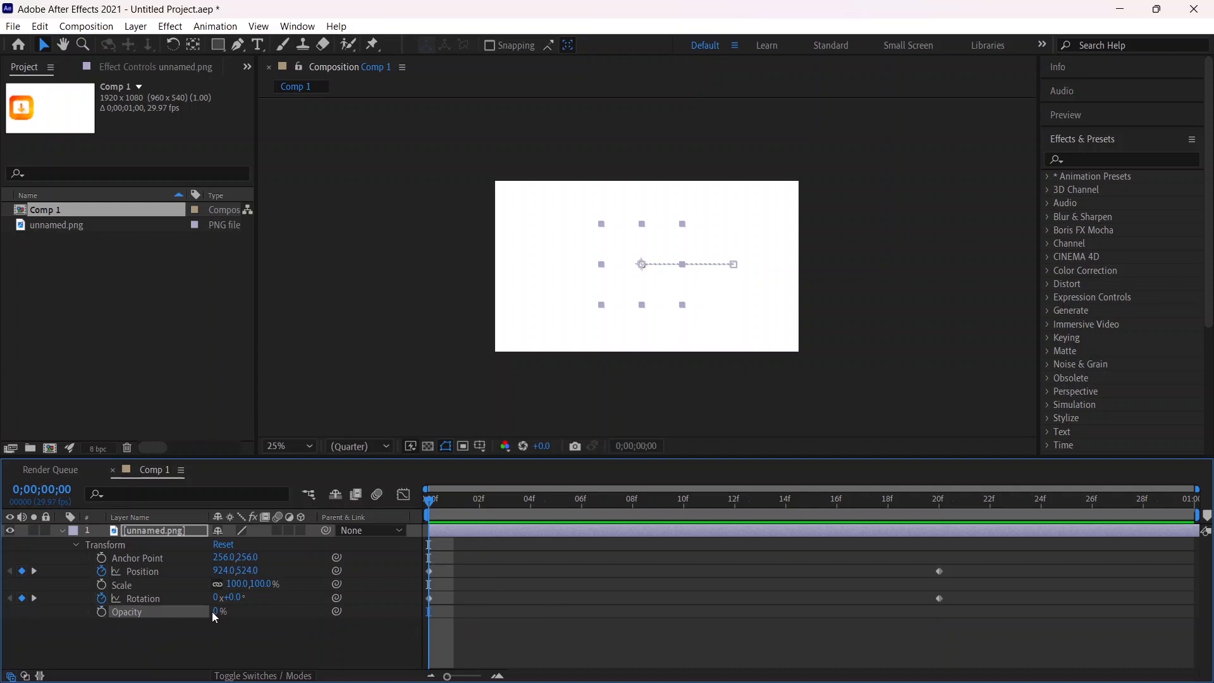
left_click_drag(217, 612, 621, 588)
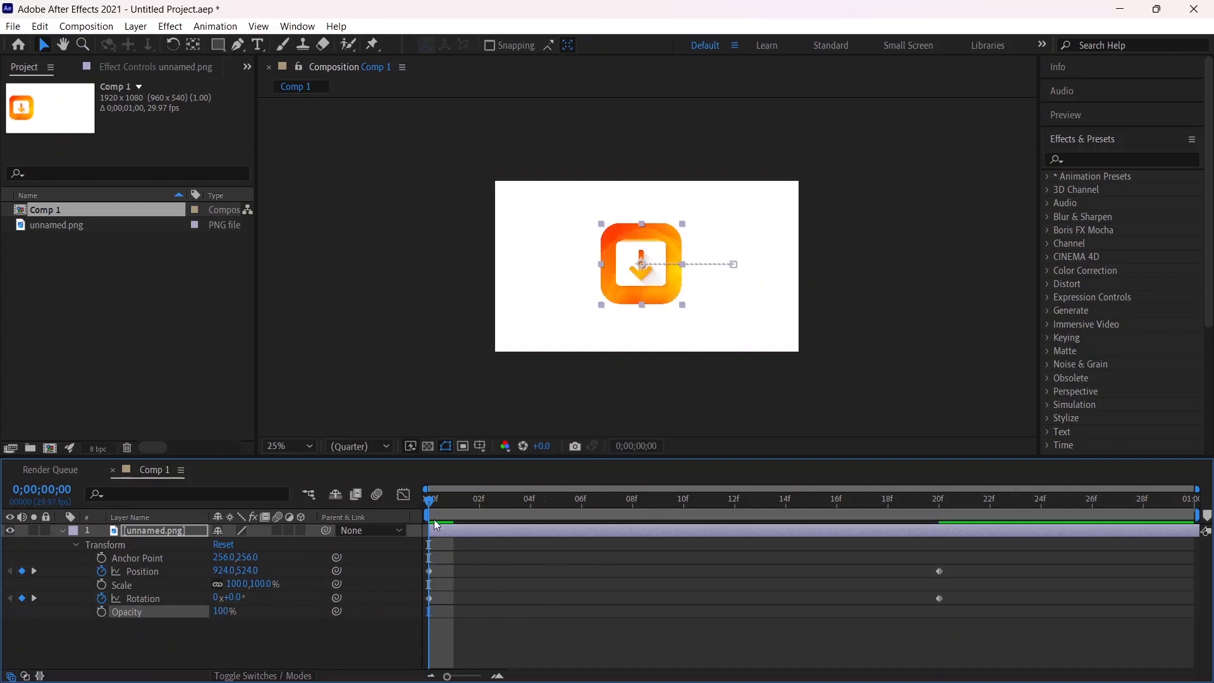
key("space")
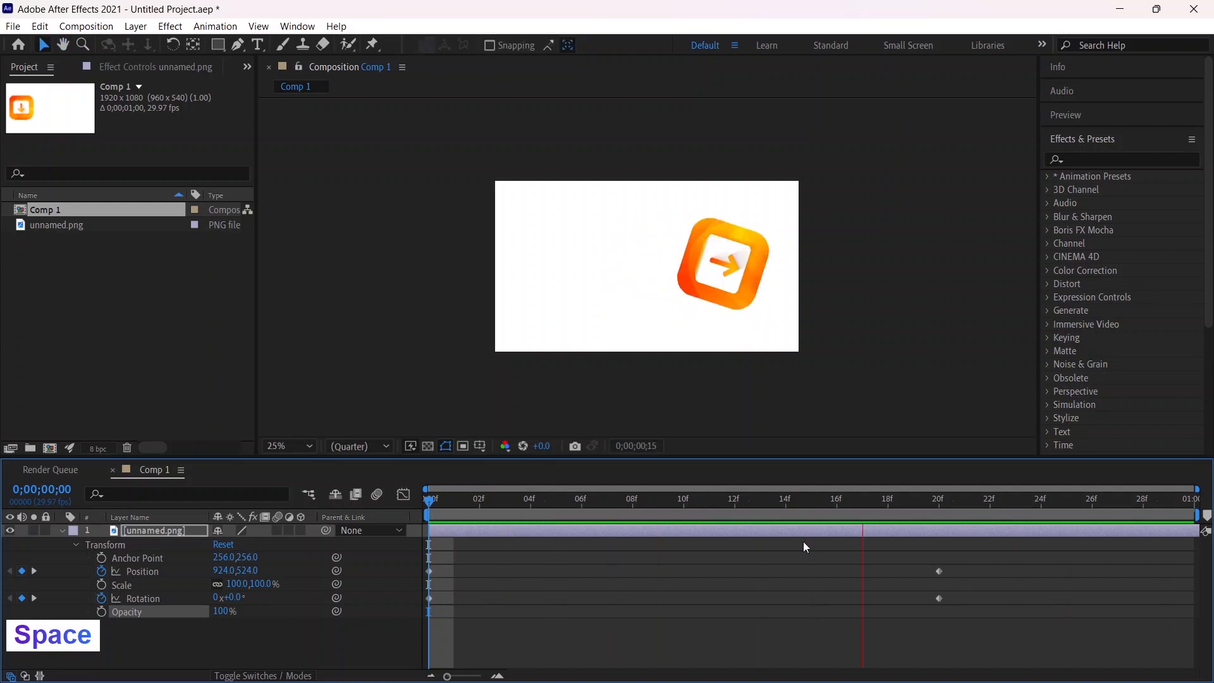
key("space")
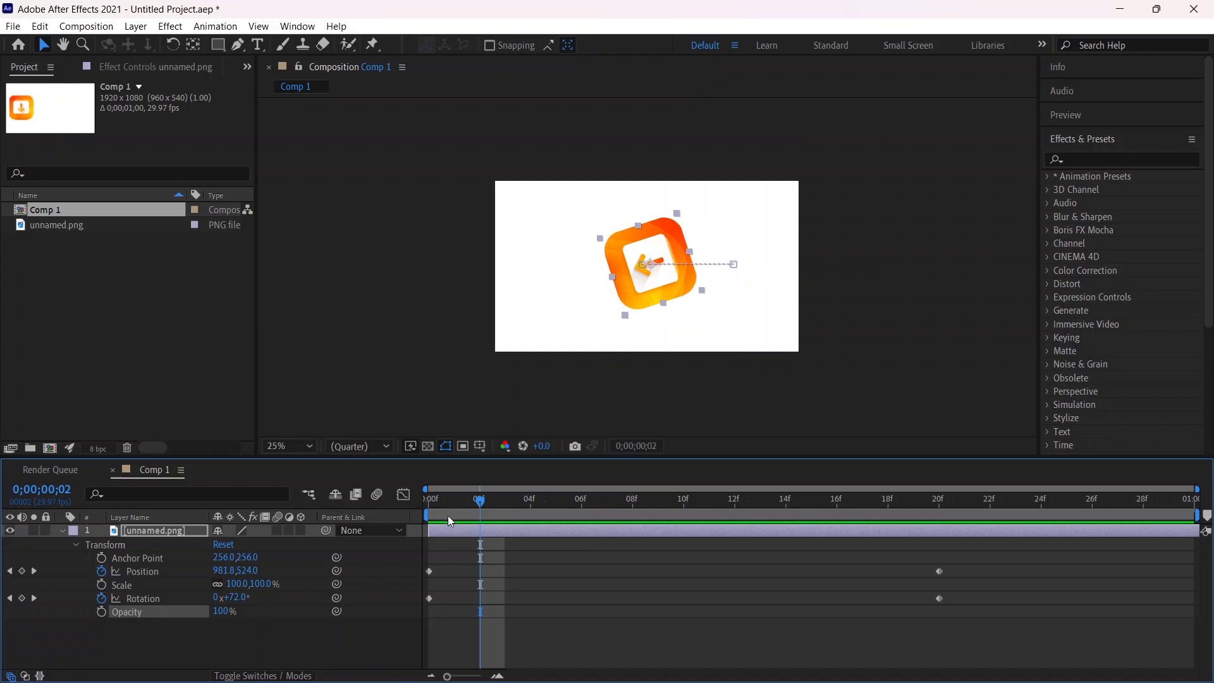
Step: Remove the Rotation animation at the first frame, keeping rotation at 0°, and preview the position-only motion
left_click_drag(480, 501, 429, 502)
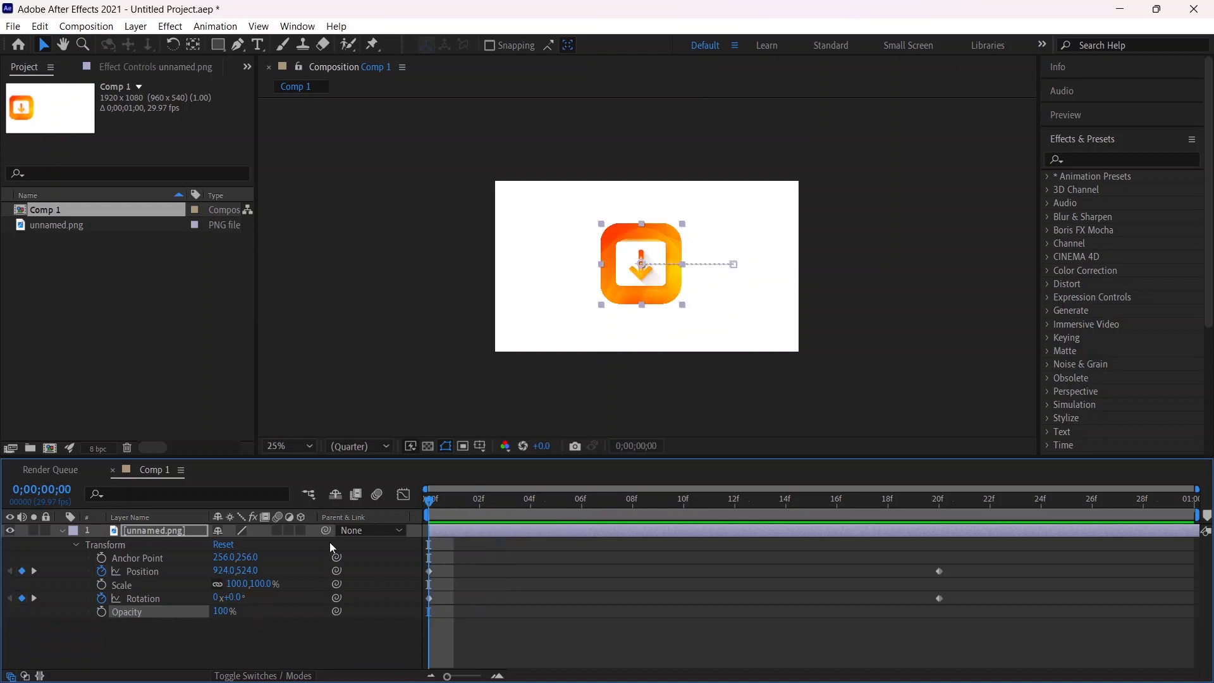
left_click(101, 598)
key("space")
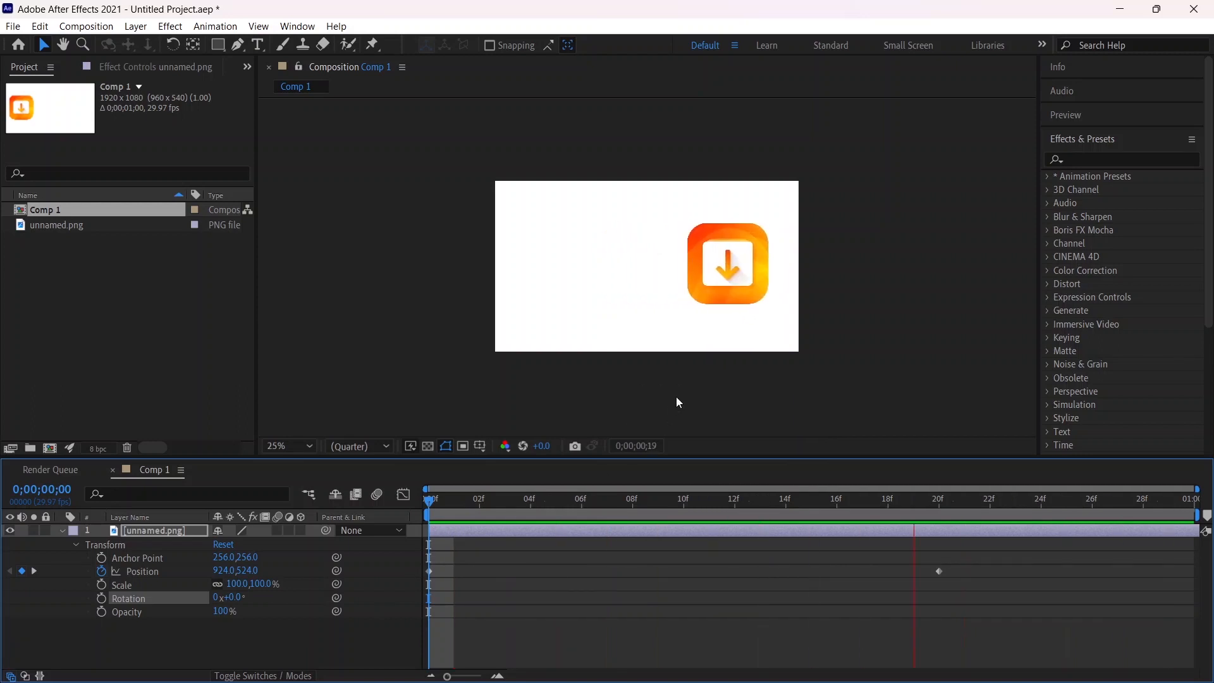
key("space")
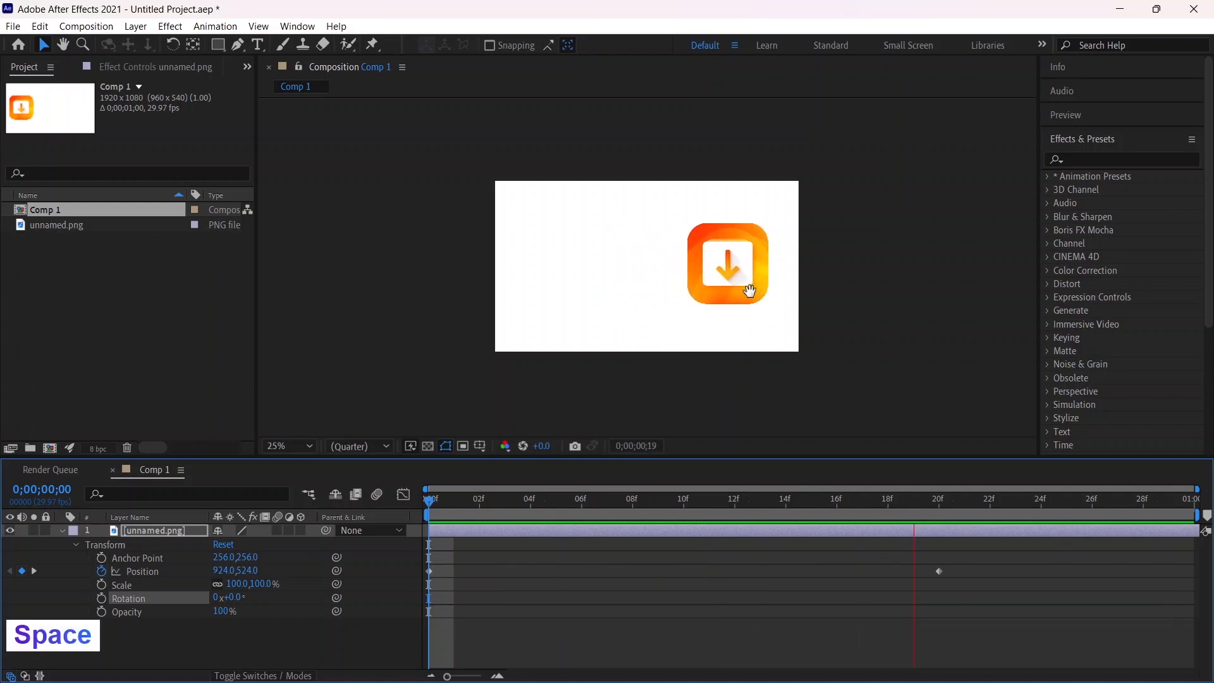
Step: Return to the first frame and apply Easy Ease to both Position keyframes
left_click_drag(965, 503, 429, 499)
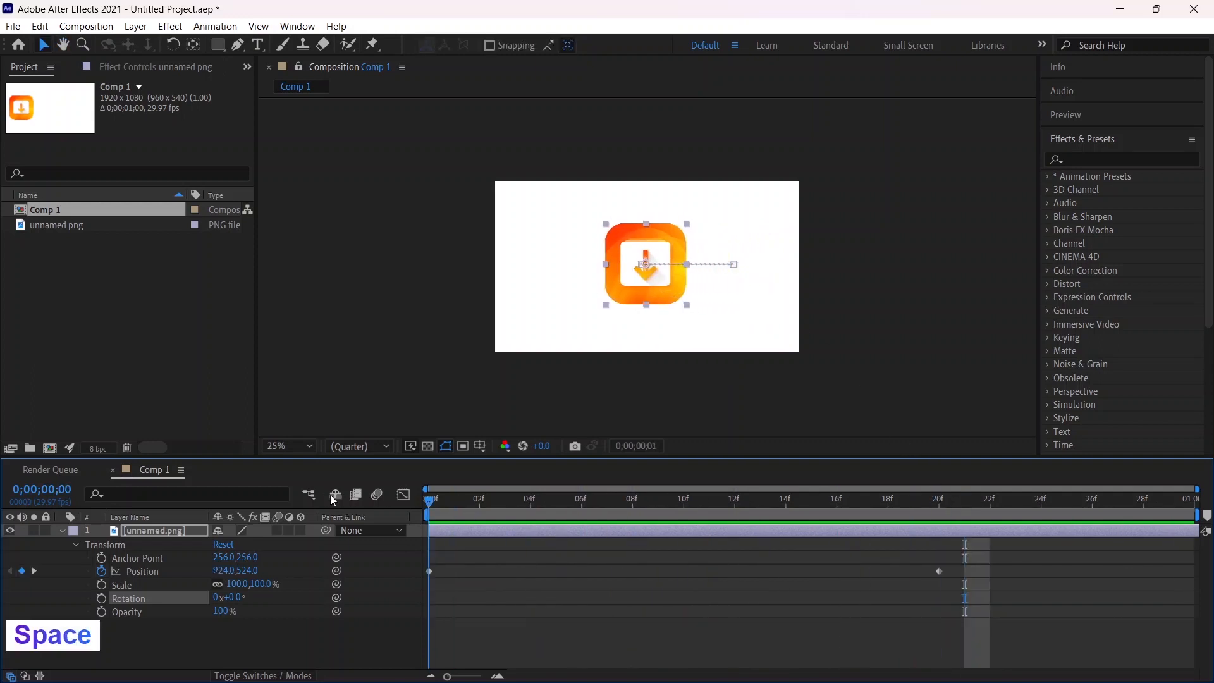
left_click_drag(977, 581, 427, 555)
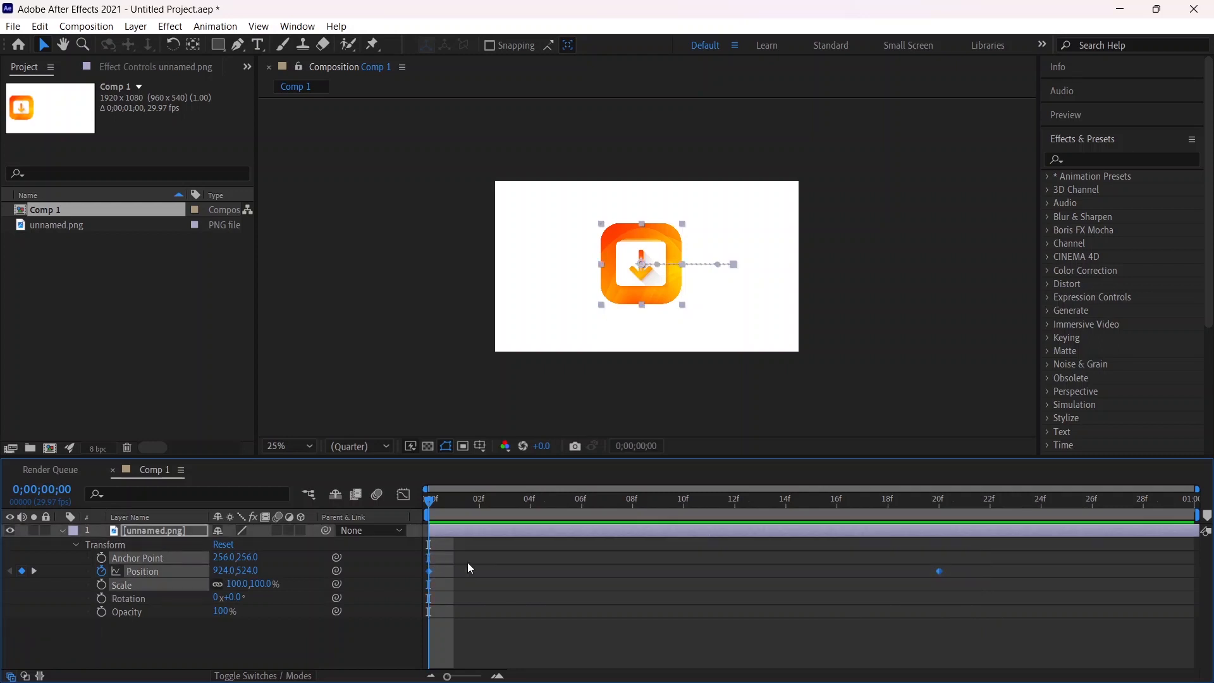
right_click(940, 571)
mouse_move(994, 561)
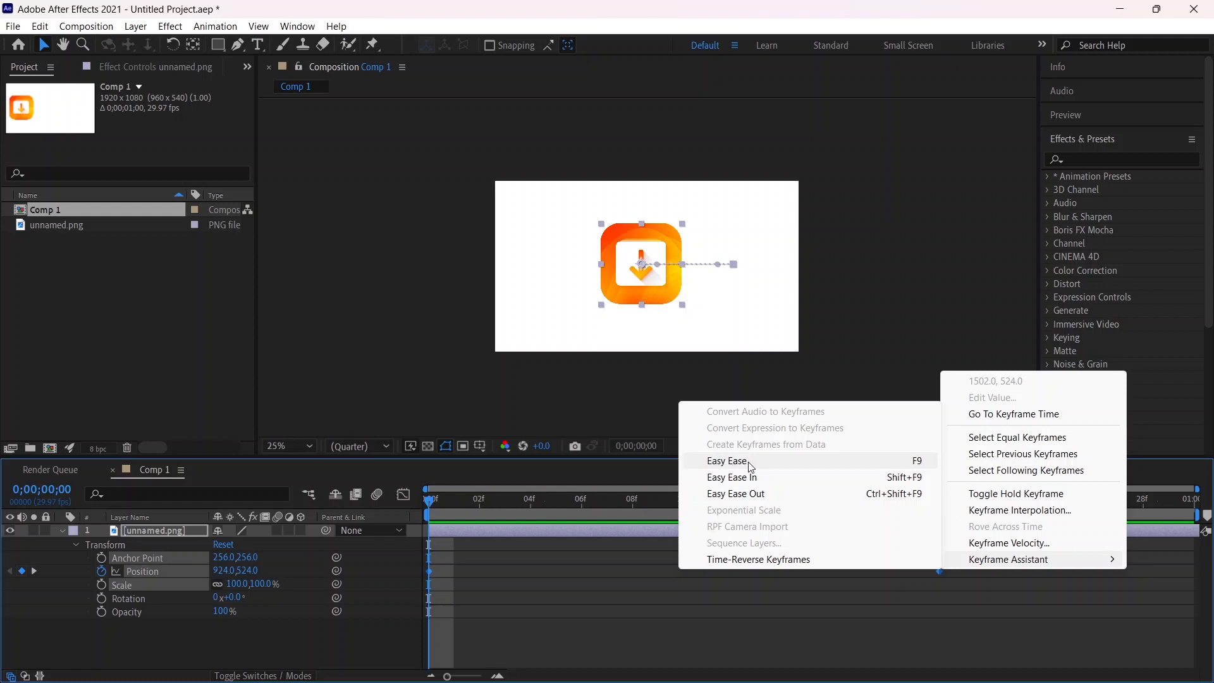
left_click(727, 460)
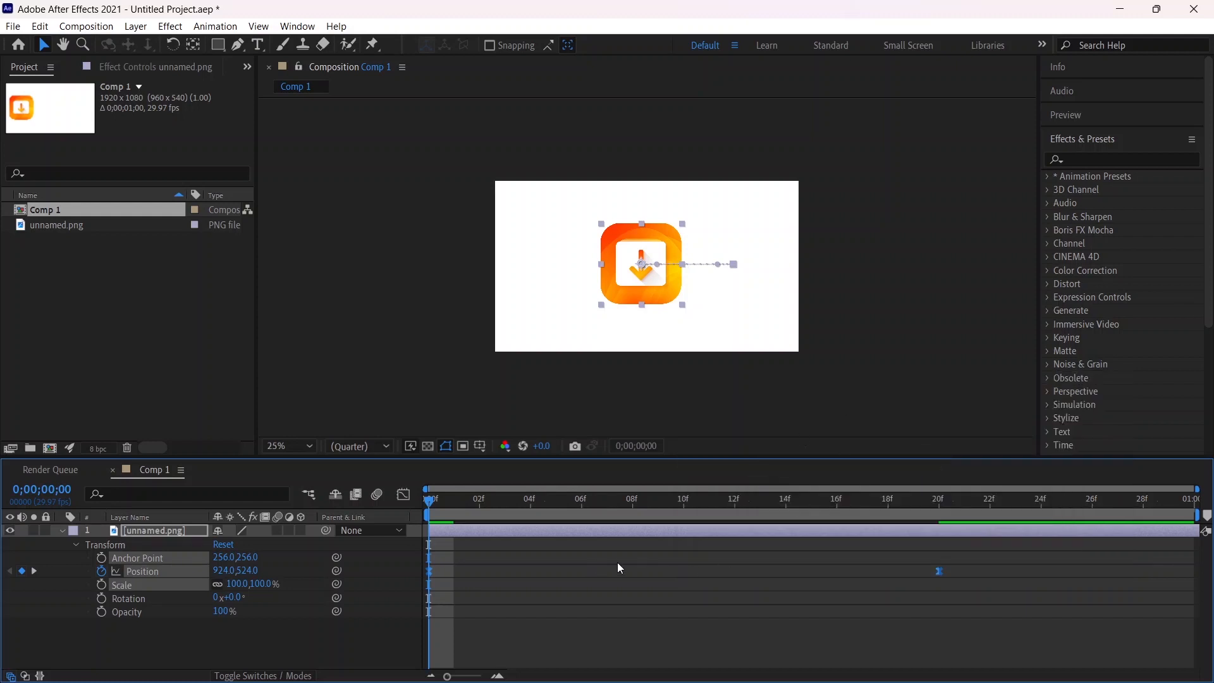
Step: Preview the eased position animation twice from the first frame
key("space")
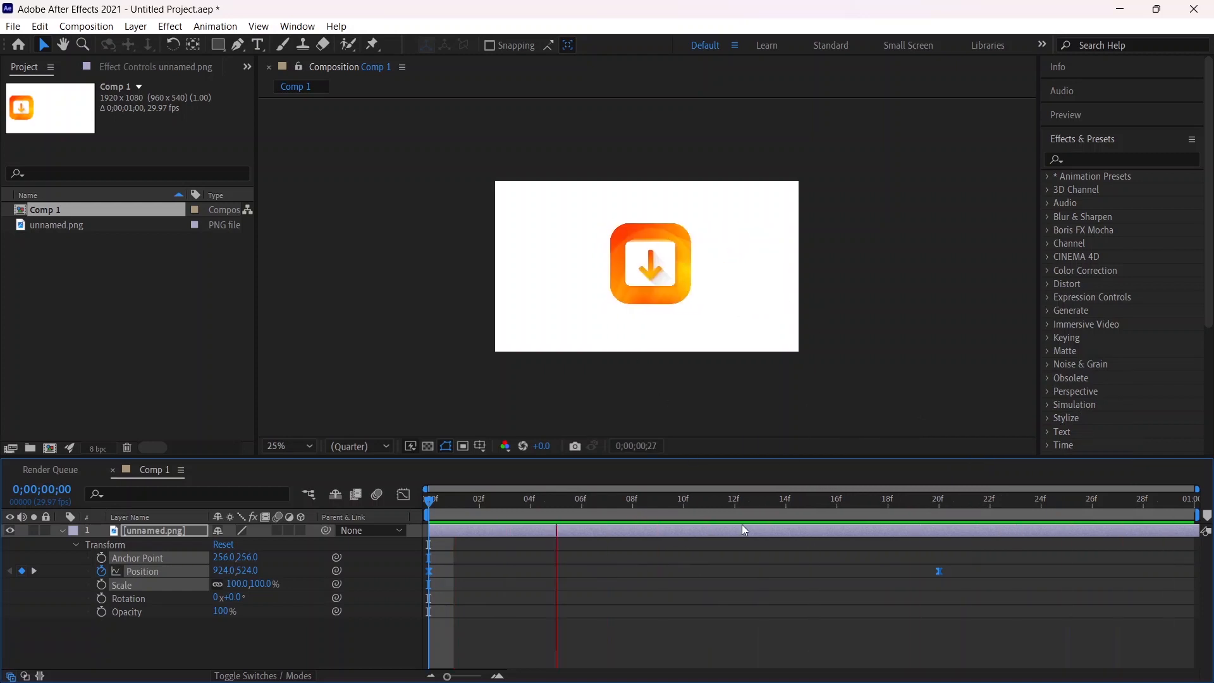
key("space")
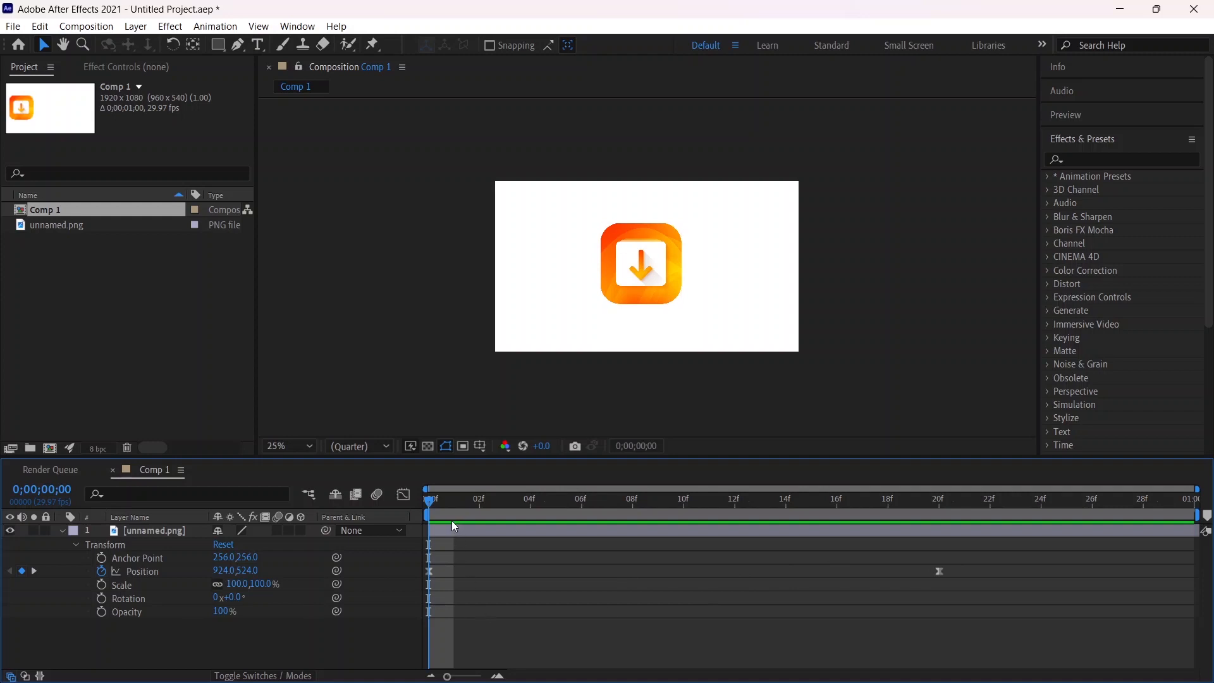
key("space")
key("space")
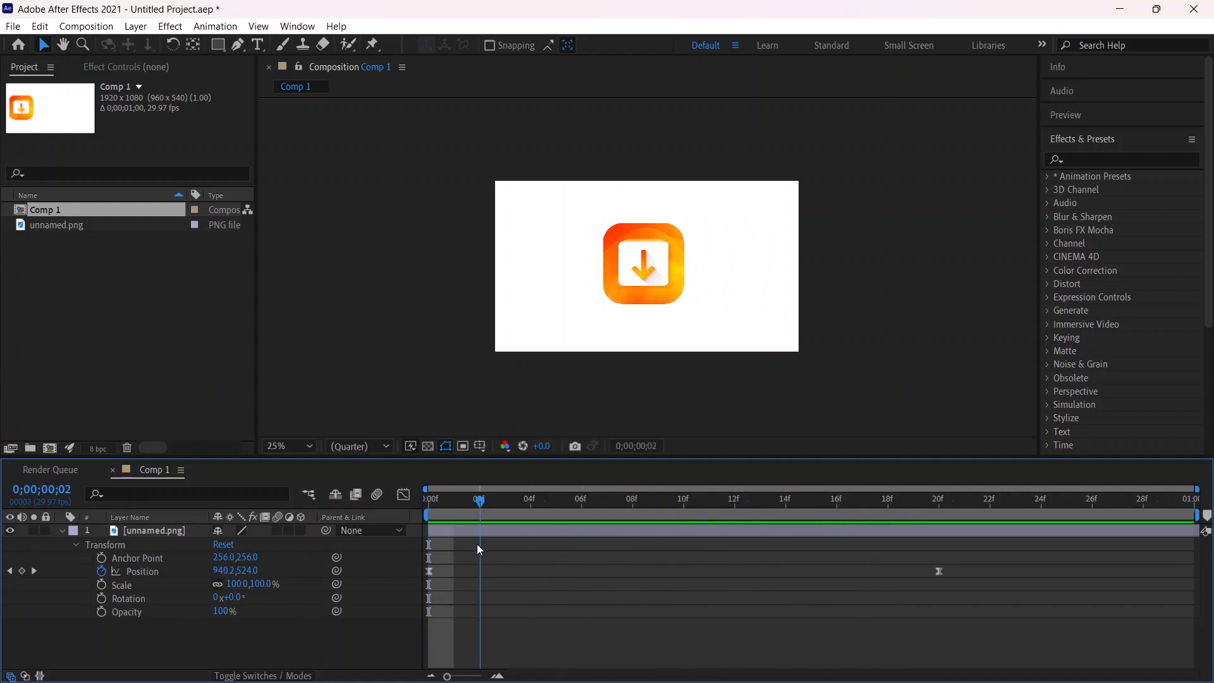